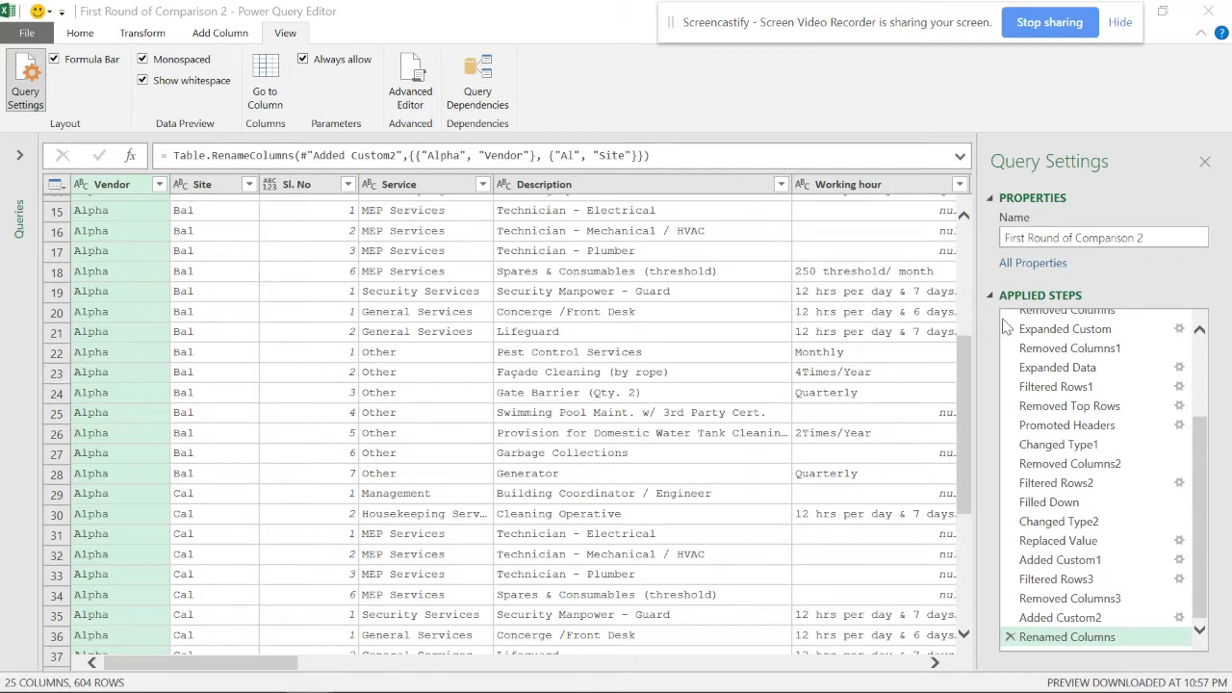
Review the query's applied steps from Source through Removed Top Rows.
{"action": "left_click_drag", "start_coordinate": [1205, 443], "coordinate": [1205, 364]}
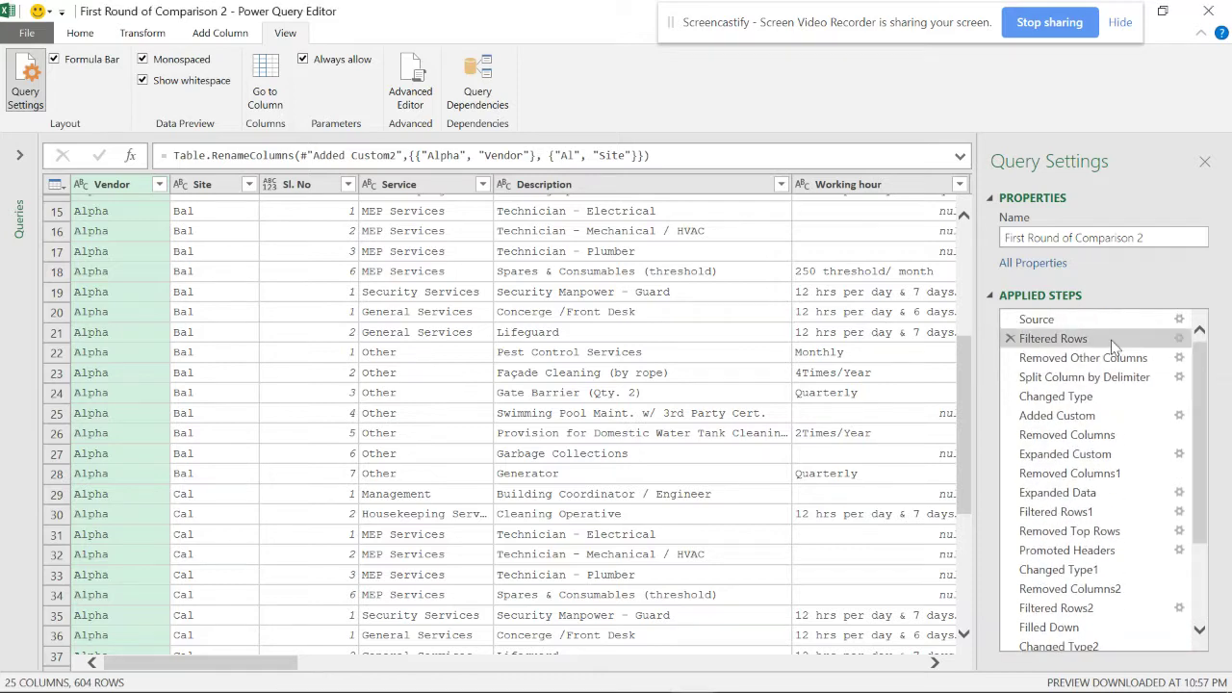
{"action": "left_click", "coordinate": [1081, 320]}
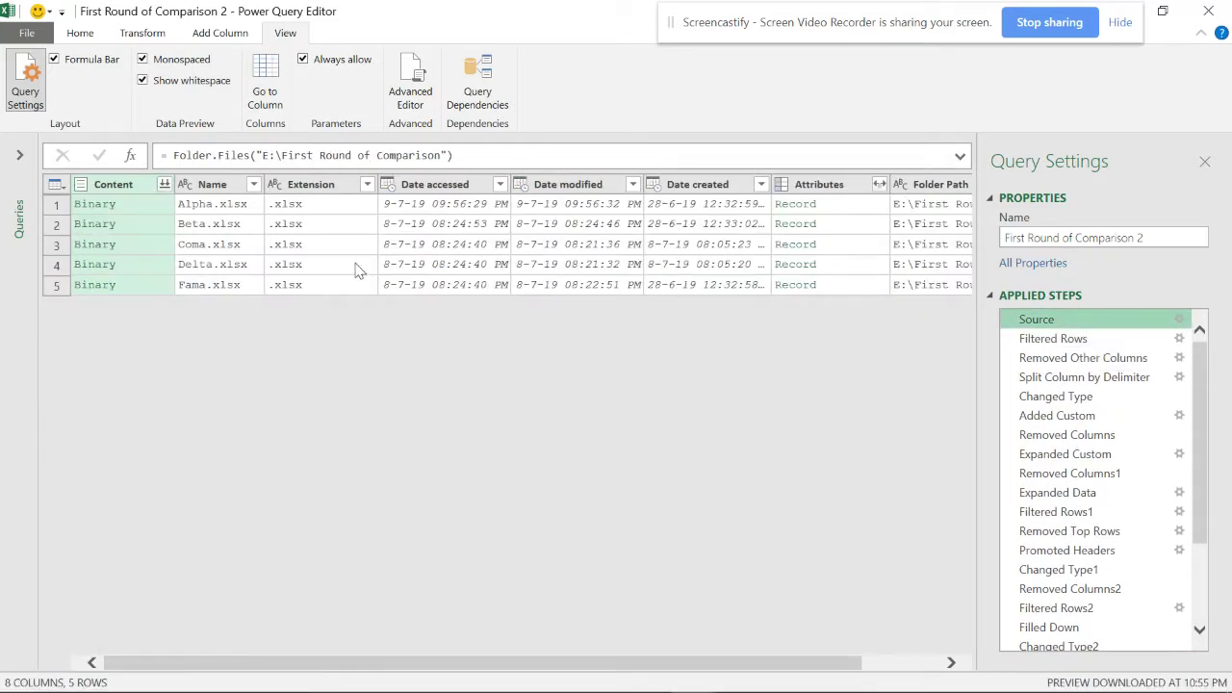
{"action": "left_click", "coordinate": [1053, 336]}
{"action": "left_click", "coordinate": [1051, 416]}
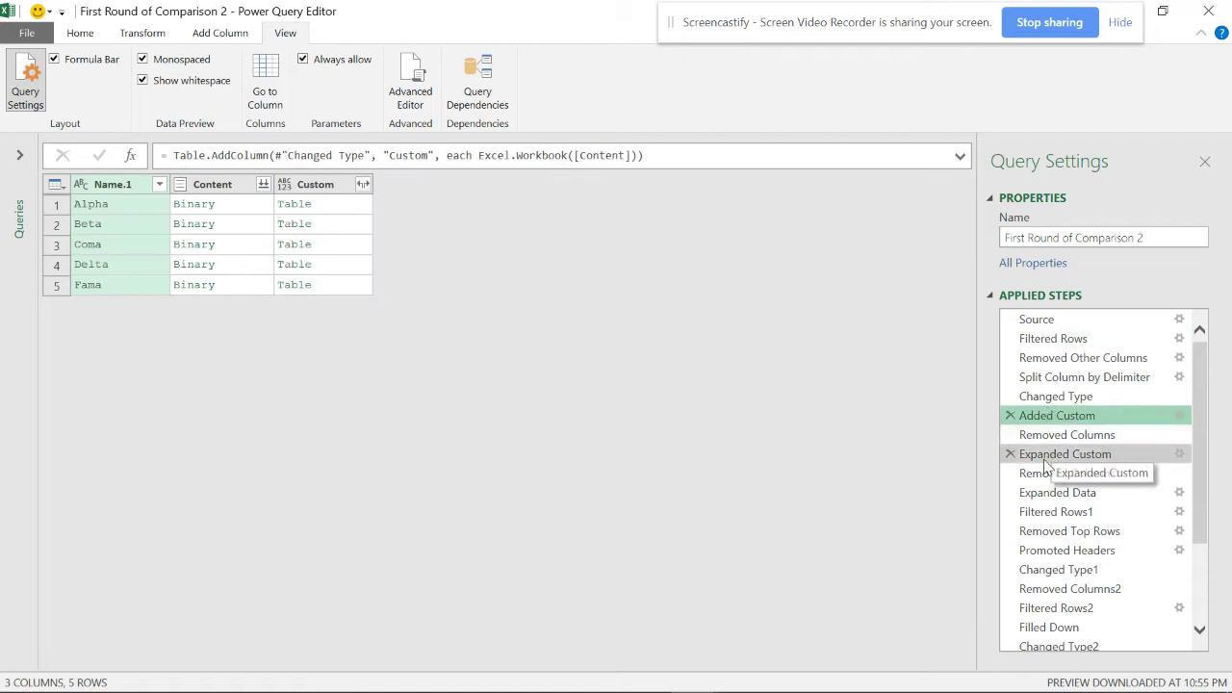
{"action": "left_click", "coordinate": [1048, 454]}
{"action": "left_click", "coordinate": [1045, 493]}
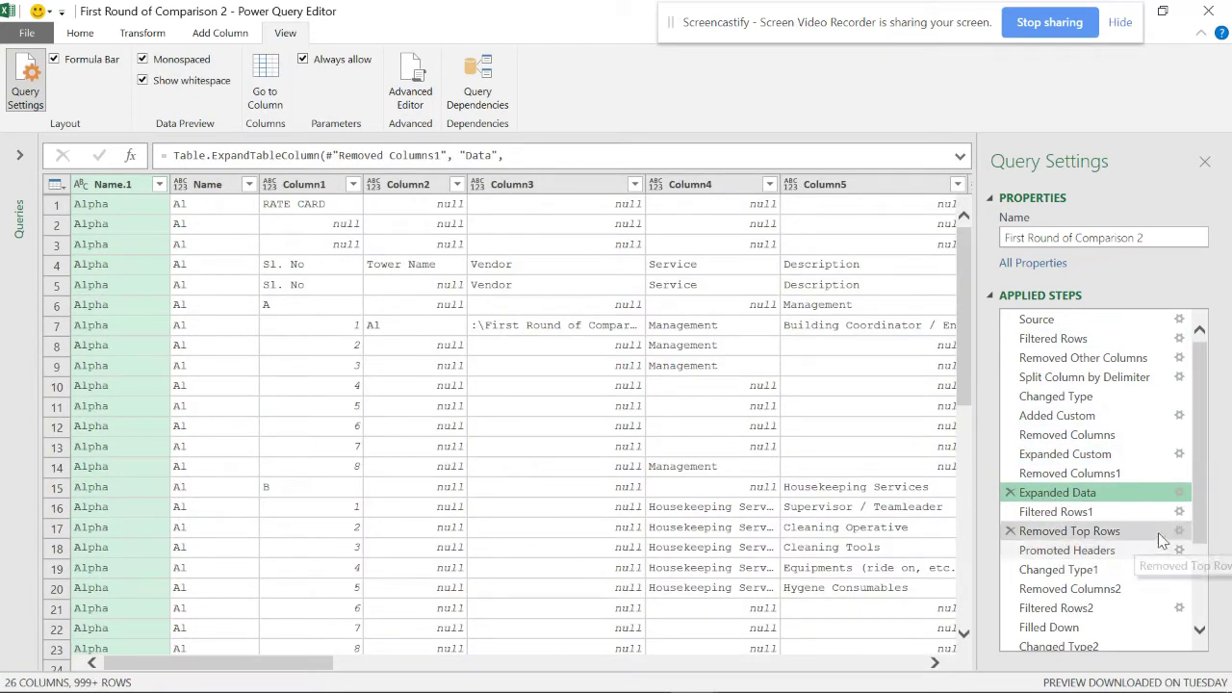
{"action": "left_click", "coordinate": [1068, 512]}
{"action": "left_click", "coordinate": [1066, 531]}
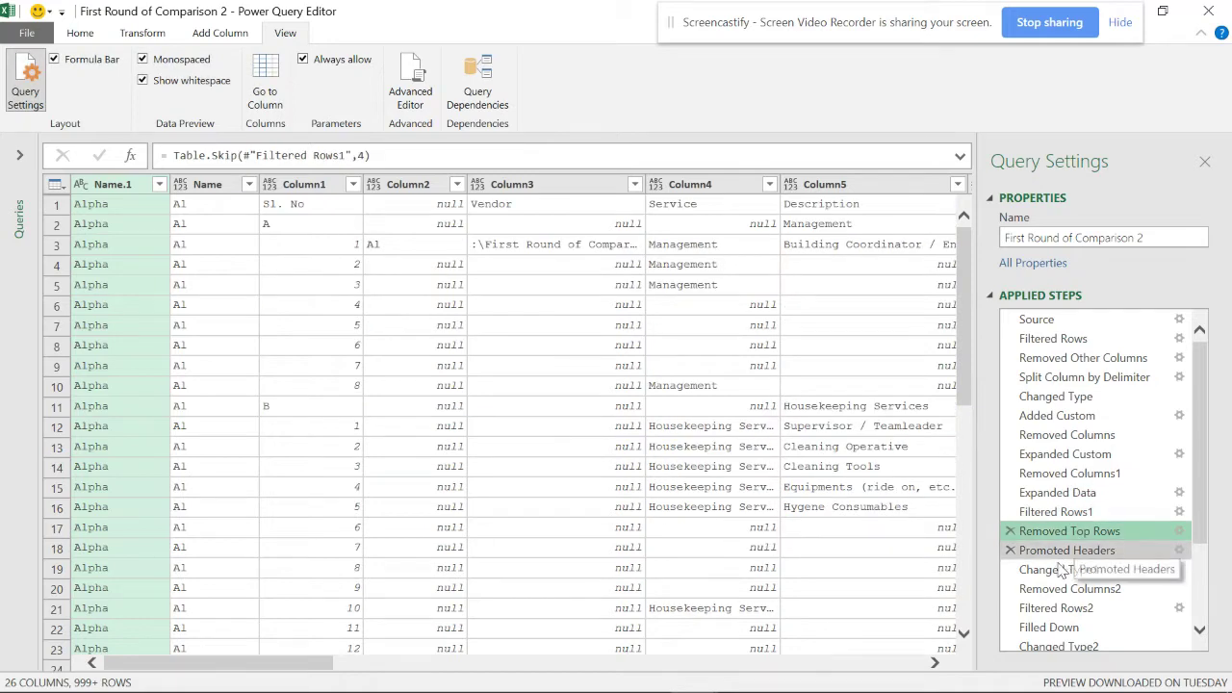
Review the remaining steps from Replaced Value to the final Renamed Columns.
{"action": "scroll", "coordinate": [1192, 541], "scroll_direction": "down", "scroll_amount": 2}
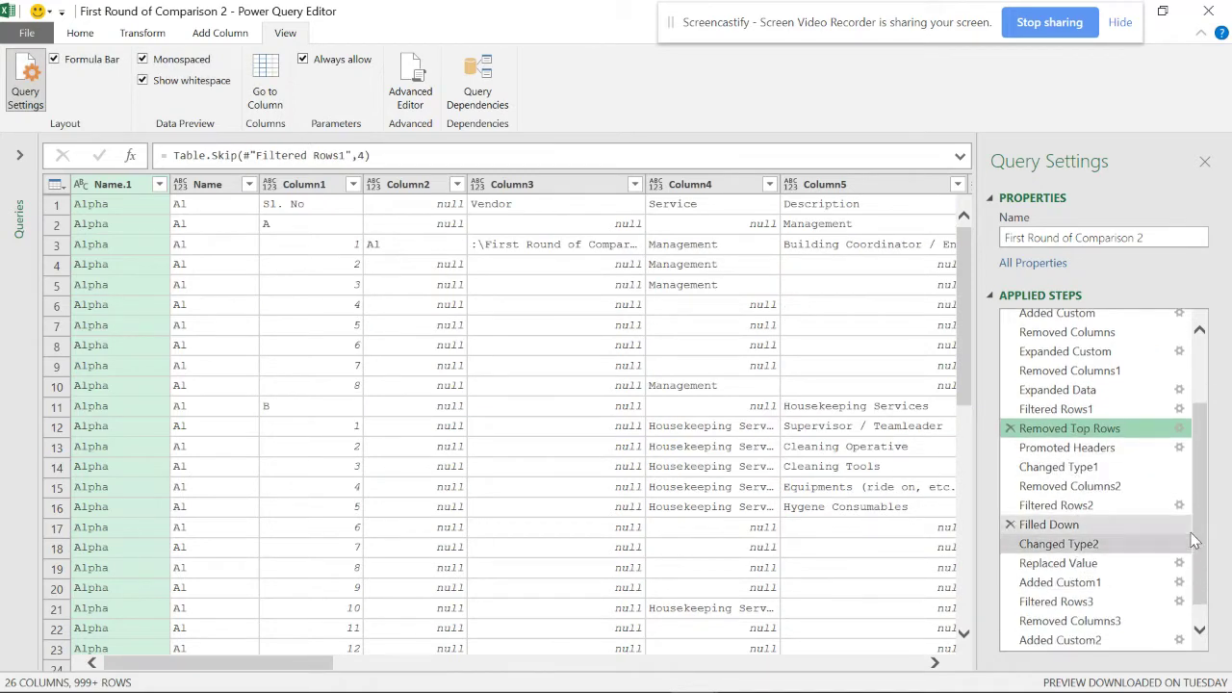
{"action": "left_click", "coordinate": [1049, 563]}
{"action": "left_click", "coordinate": [1046, 581]}
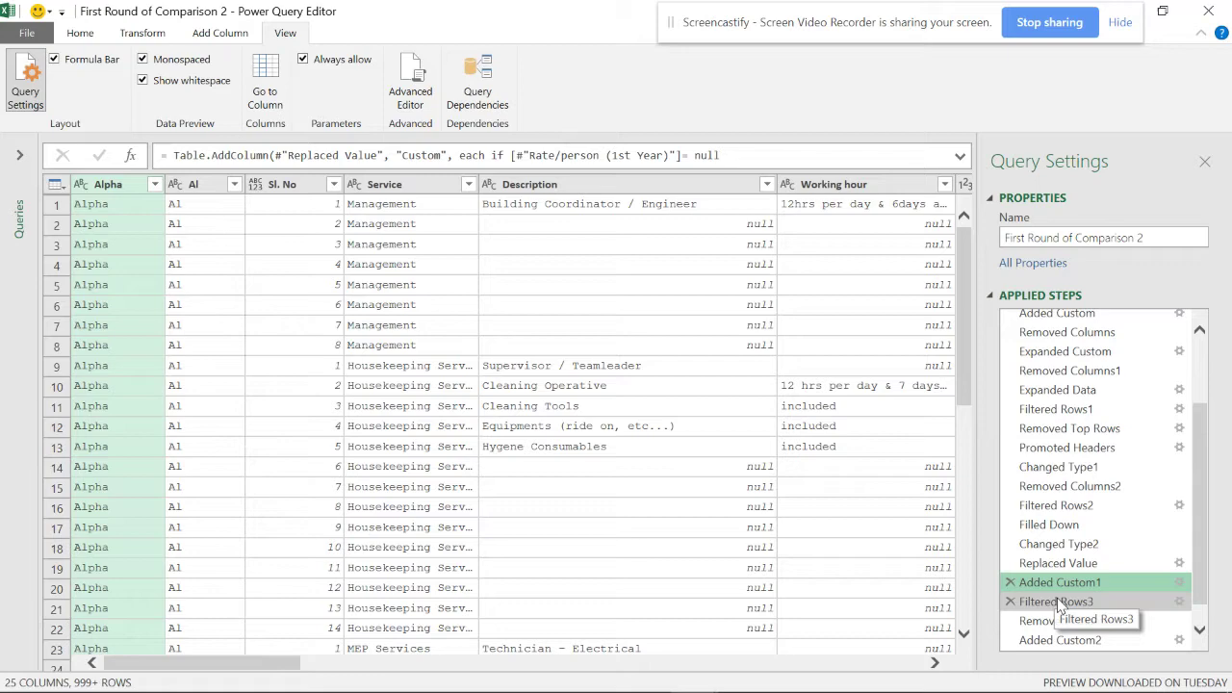
{"action": "left_click", "coordinate": [1058, 602]}
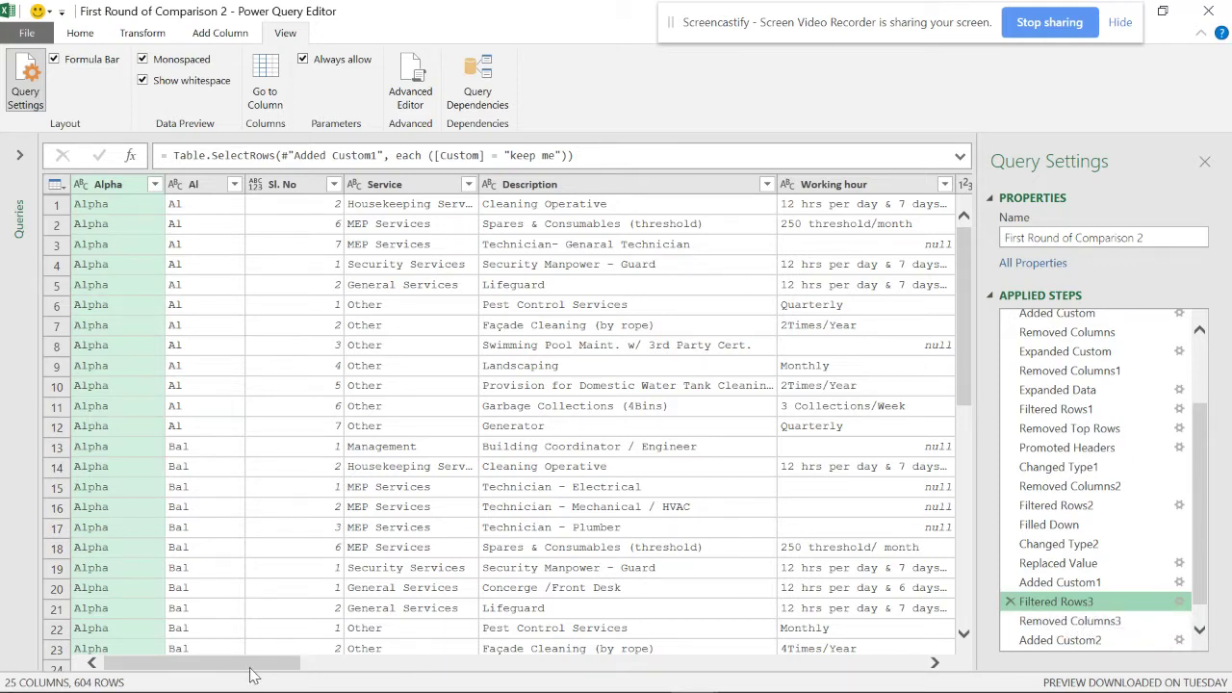
{"action": "left_click_drag", "start_coordinate": [251, 664], "coordinate": [897, 671]}
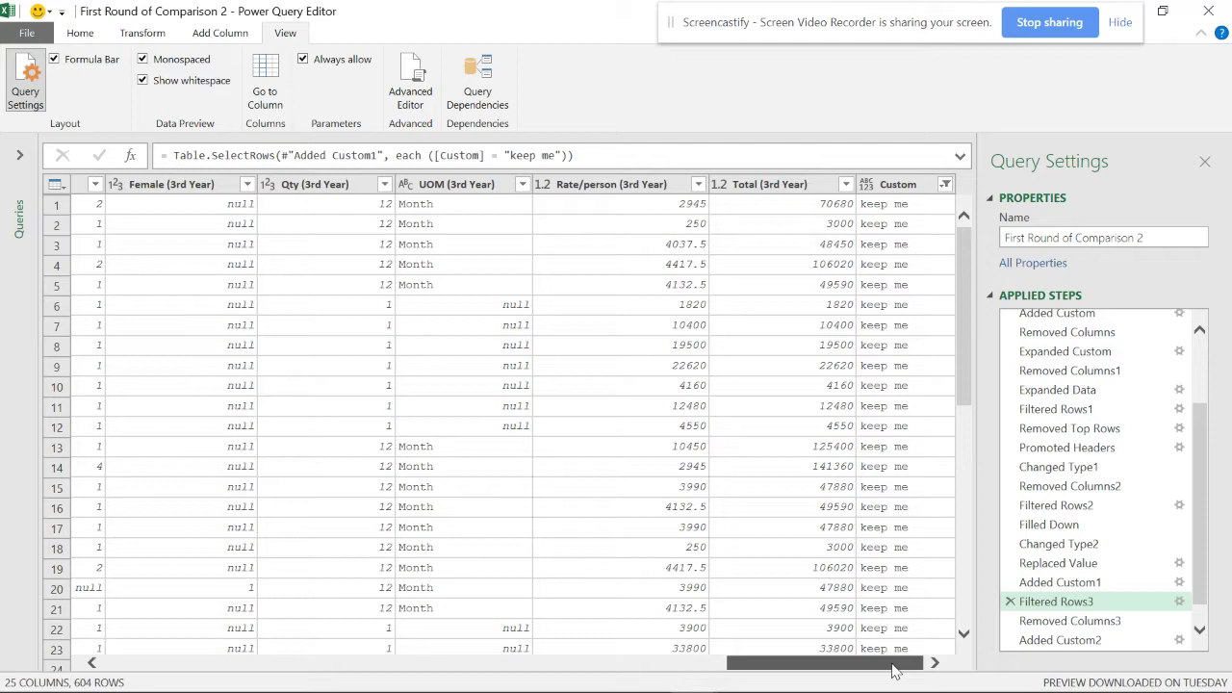
{"action": "scroll", "coordinate": [1132, 567], "scroll_direction": "down", "scroll_amount": 1}
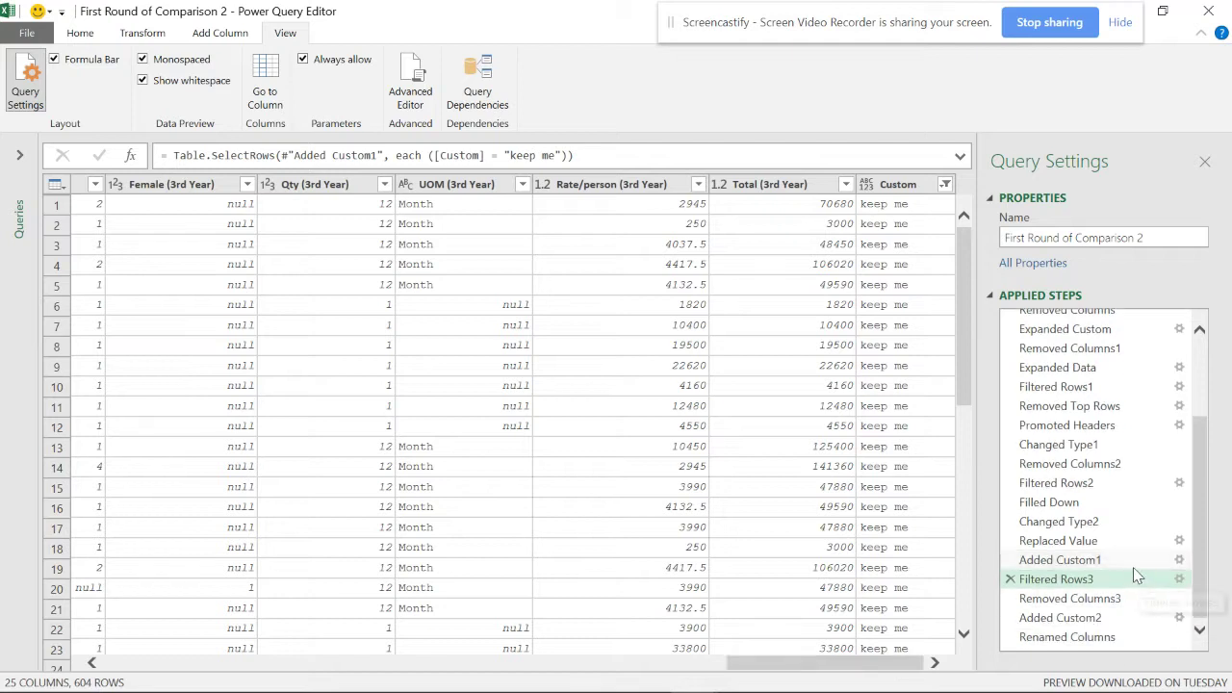
{"action": "left_click", "coordinate": [1088, 637]}
{"action": "left_click_drag", "start_coordinate": [835, 671], "coordinate": [908, 663]}
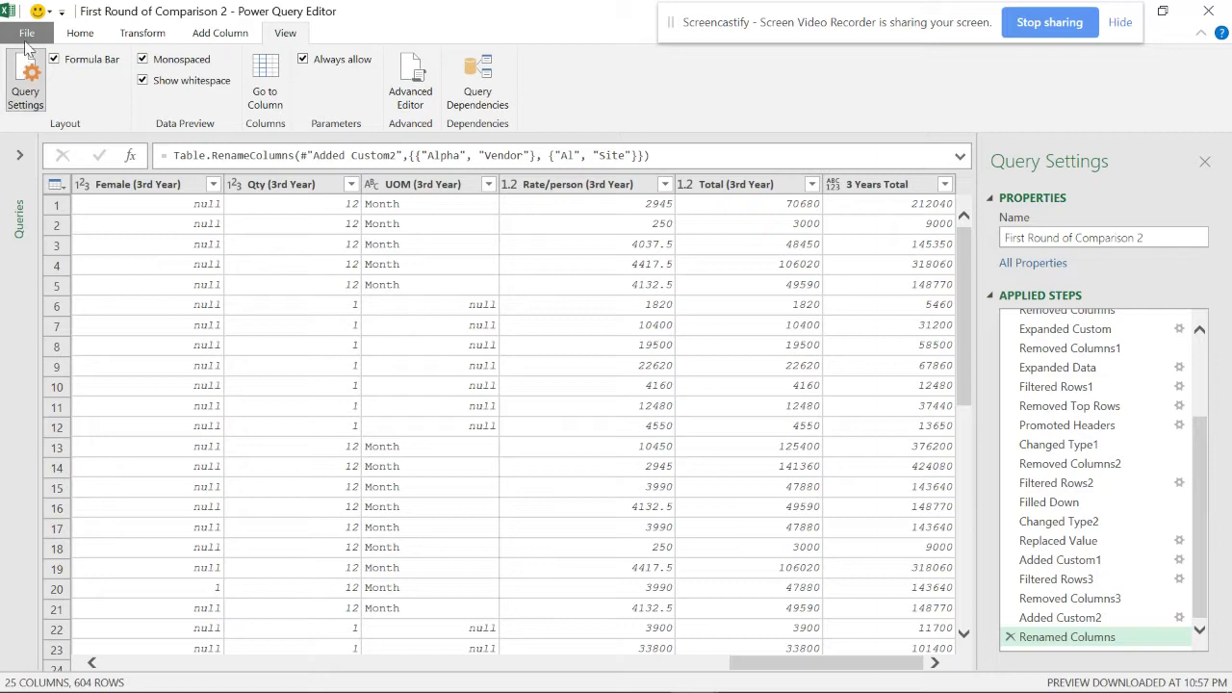
Close and load, load First Round of Comparison1 as a PivotTable Report at F6, and dismiss the errors.
{"action": "left_click", "coordinate": [27, 33]}
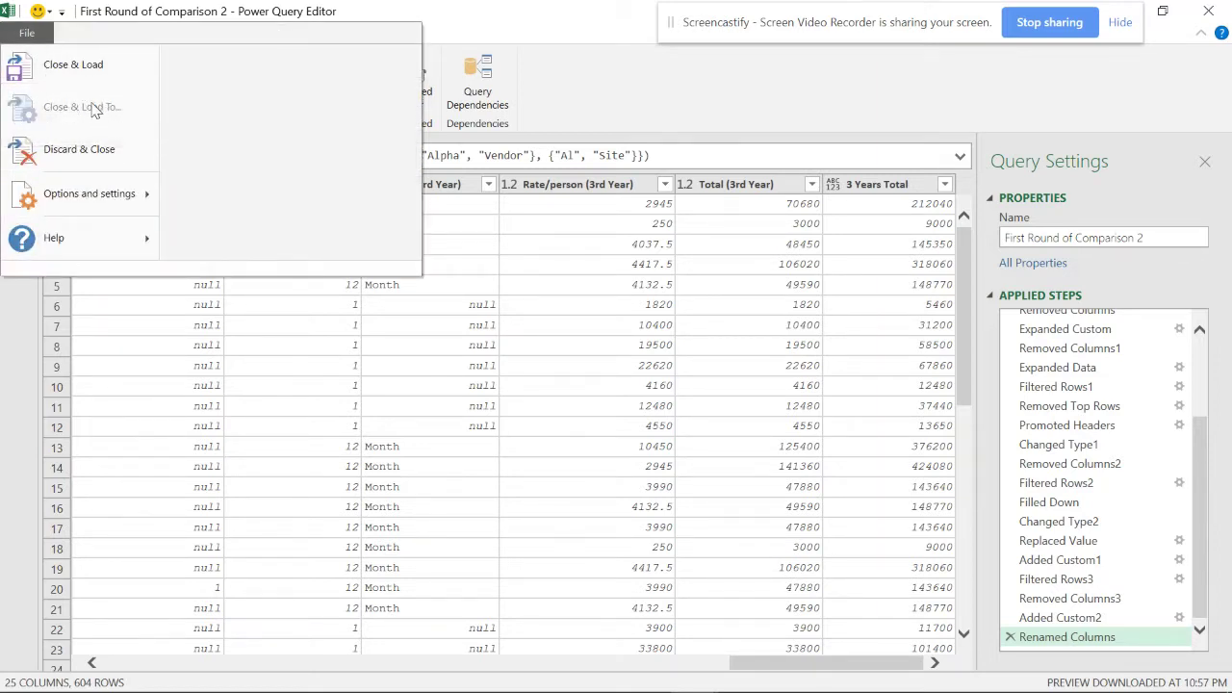
{"action": "left_click", "coordinate": [84, 72]}
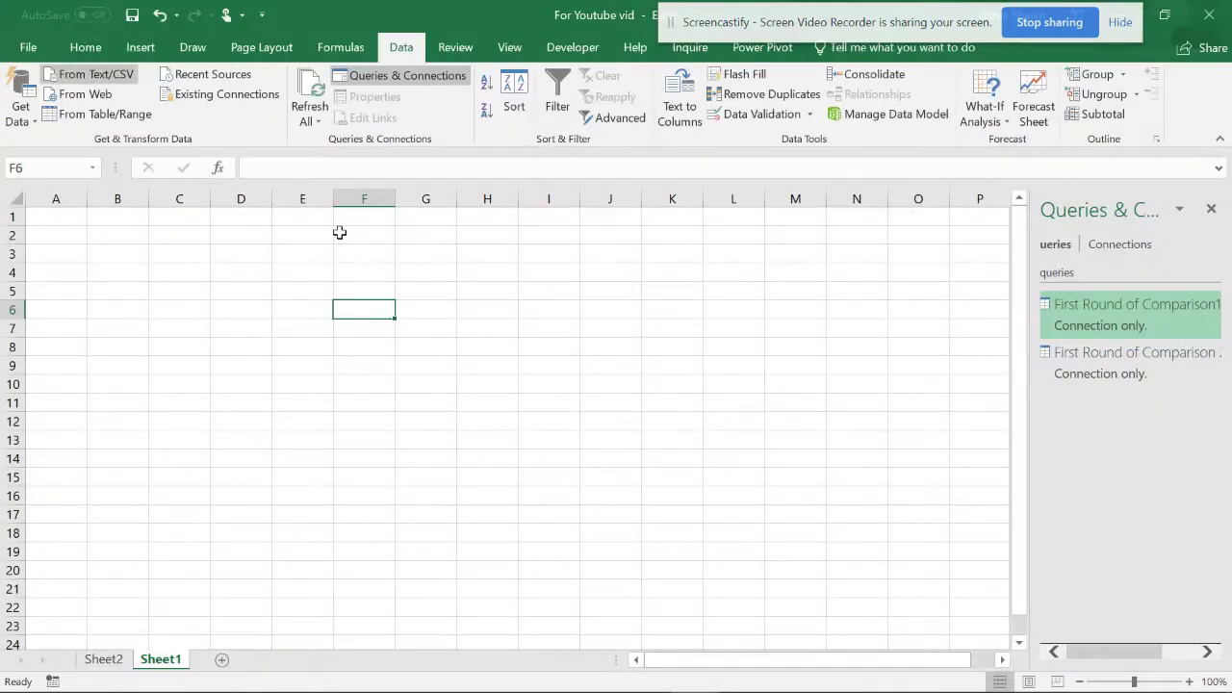
{"action": "mouse_move", "coordinate": [1105, 301]}
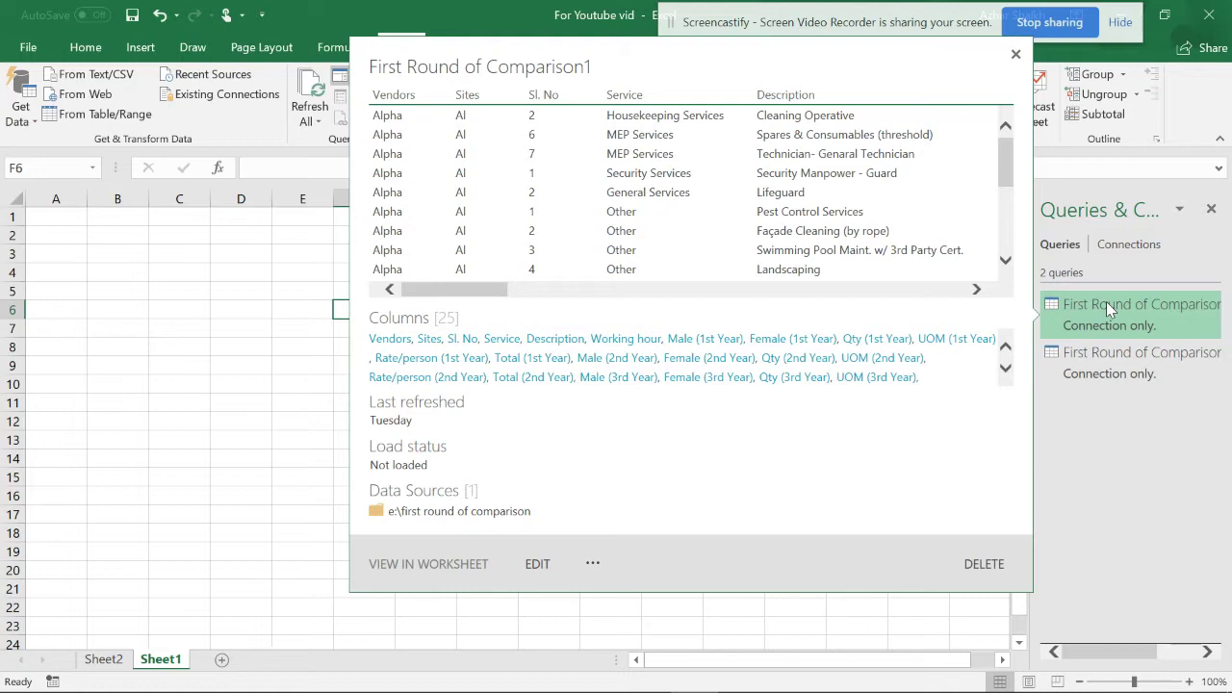
{"action": "right_click", "coordinate": [1106, 303]}
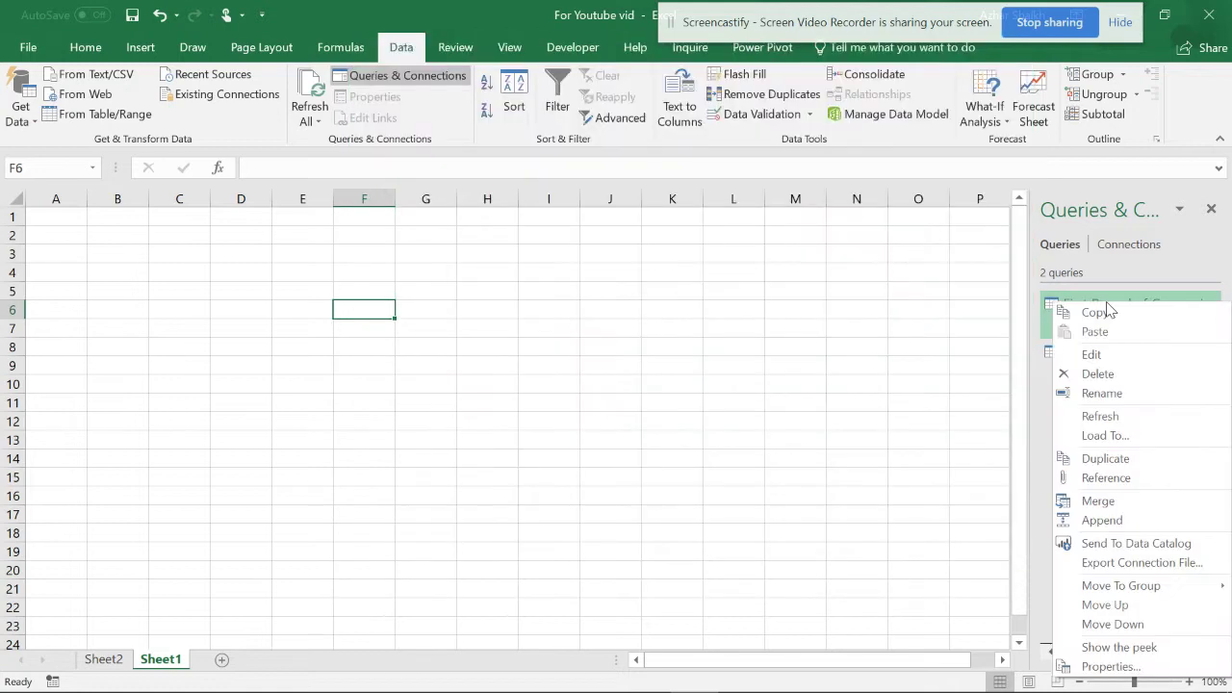
{"action": "left_click", "coordinate": [1106, 435]}
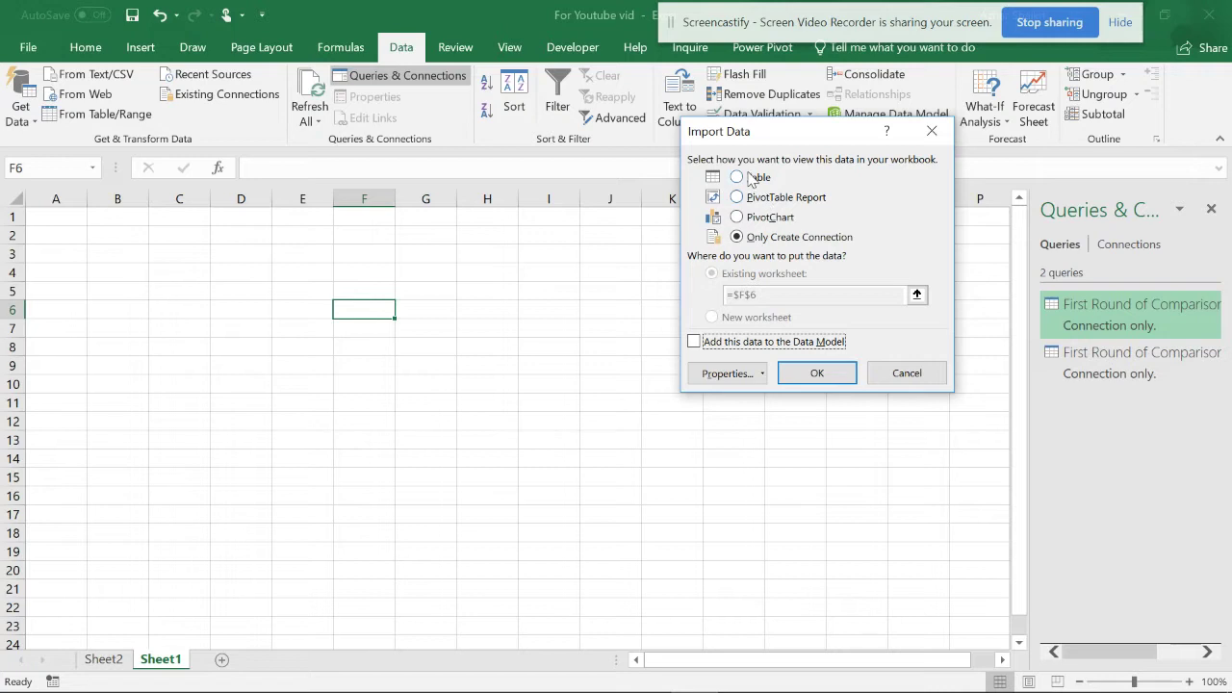
{"action": "left_click", "coordinate": [737, 197]}
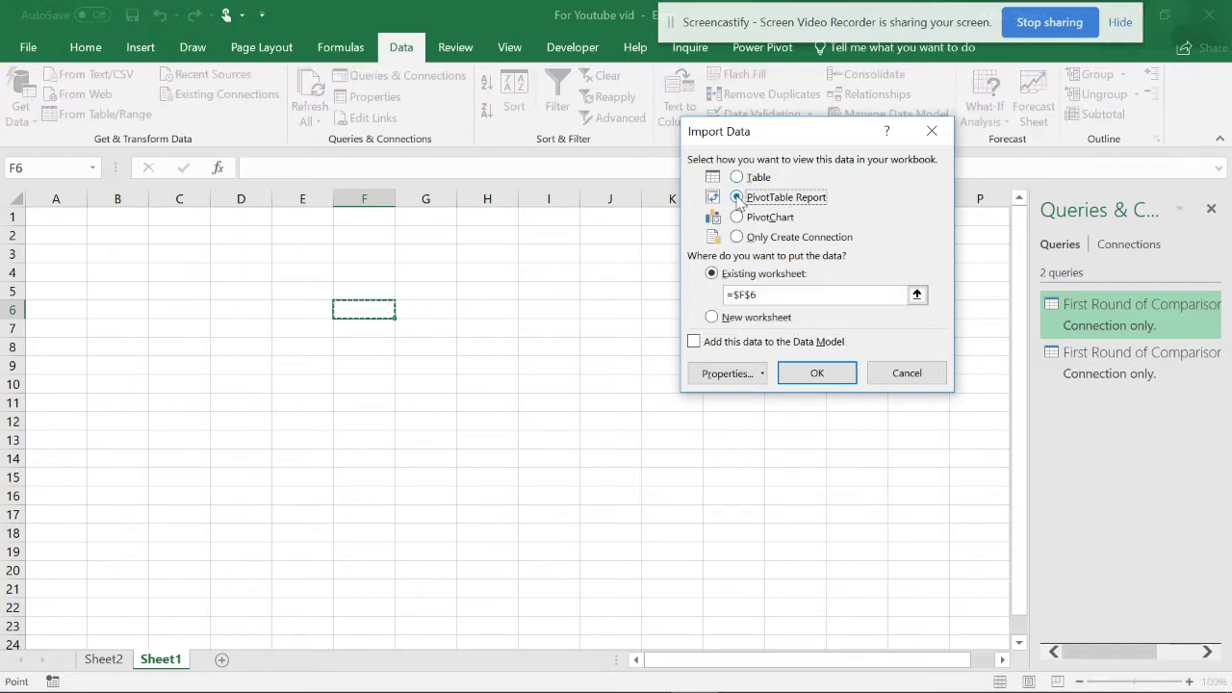
{"action": "left_click", "coordinate": [814, 375]}
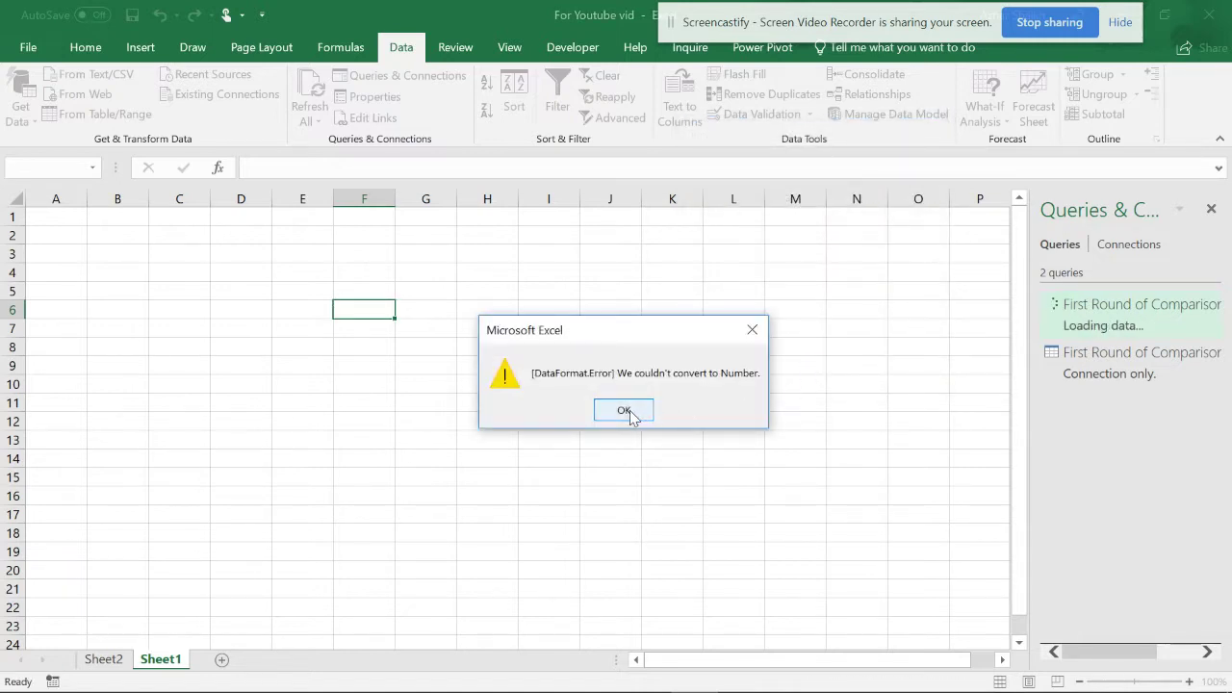
{"action": "left_click", "coordinate": [624, 410]}
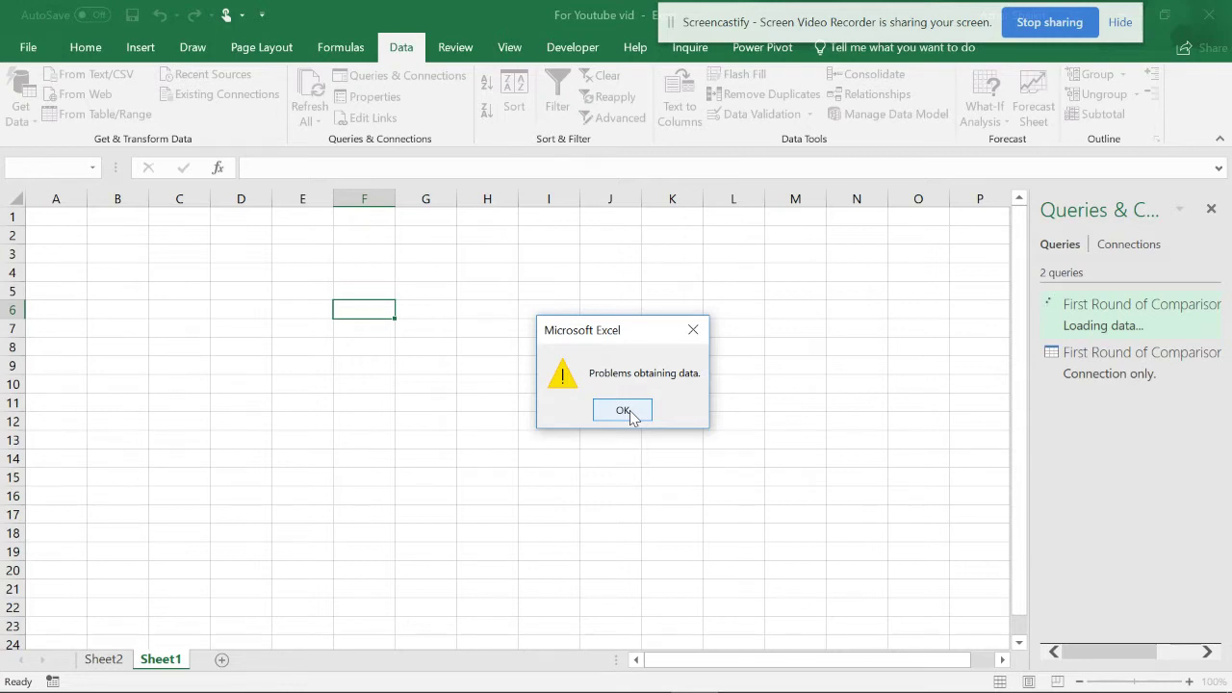
{"action": "left_click", "coordinate": [626, 411]}
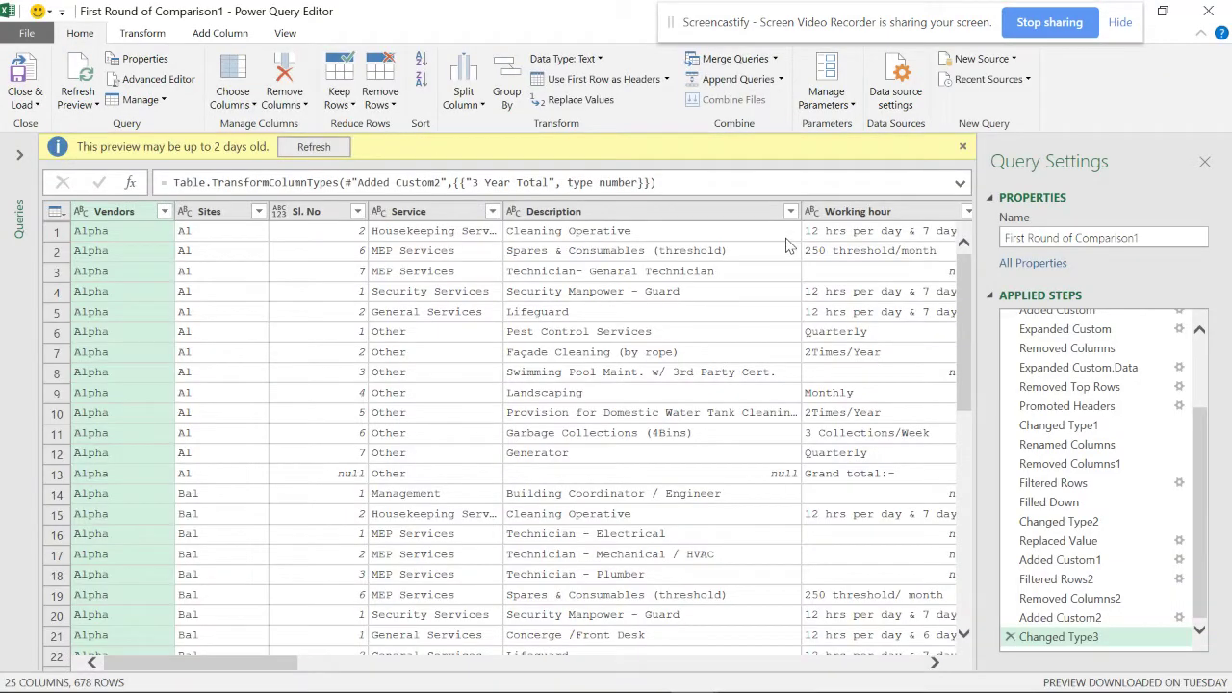
Refresh the query preview and scroll right to the 3 Year Total column, showing values like 212040.
{"action": "left_click", "coordinate": [298, 149]}
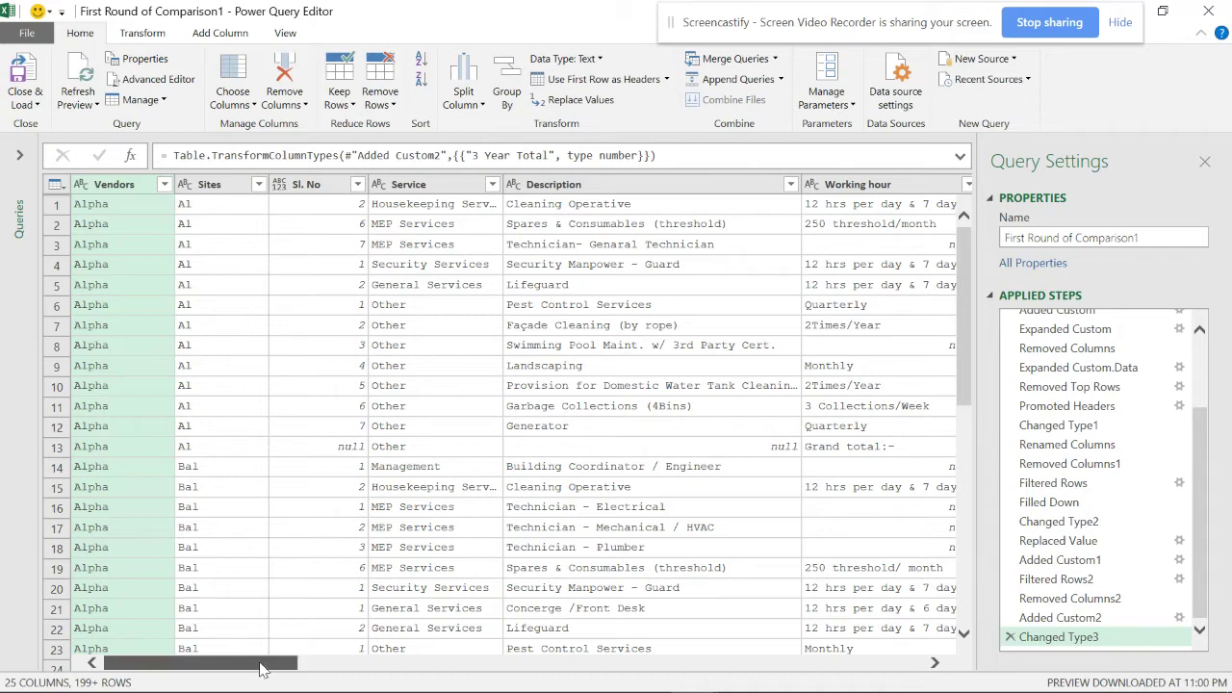
{"action": "left_click_drag", "start_coordinate": [262, 667], "coordinate": [461, 687]}
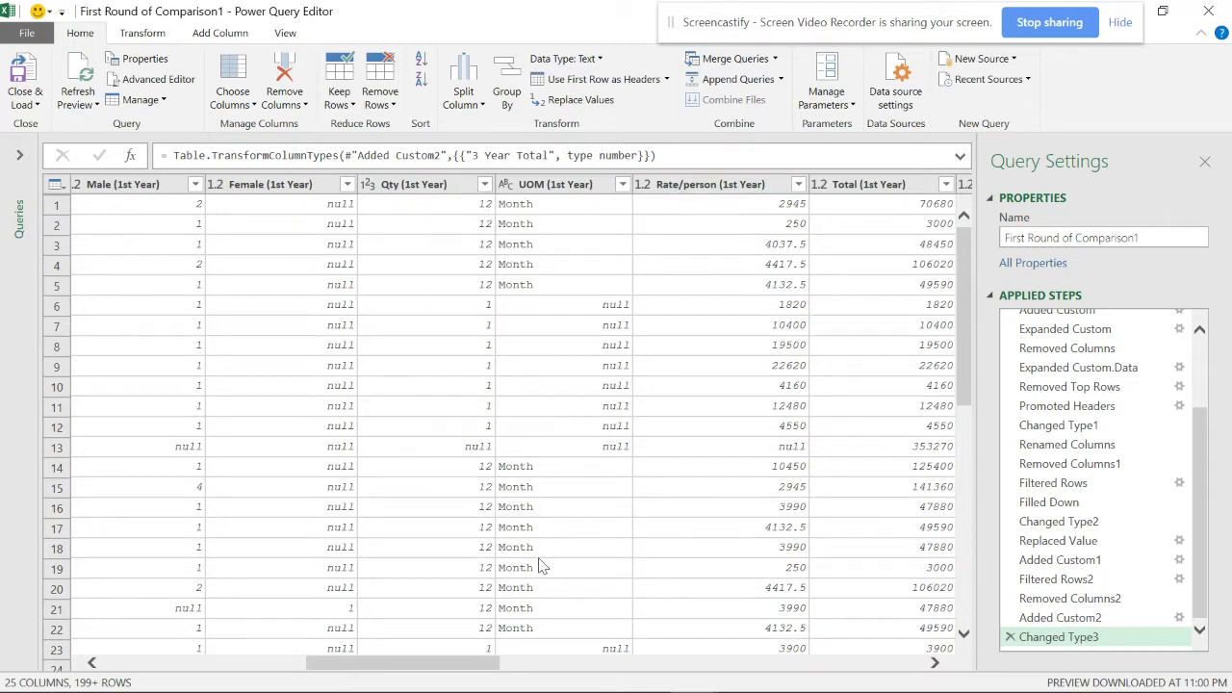
{"action": "left_click_drag", "start_coordinate": [481, 672], "coordinate": [635, 677]}
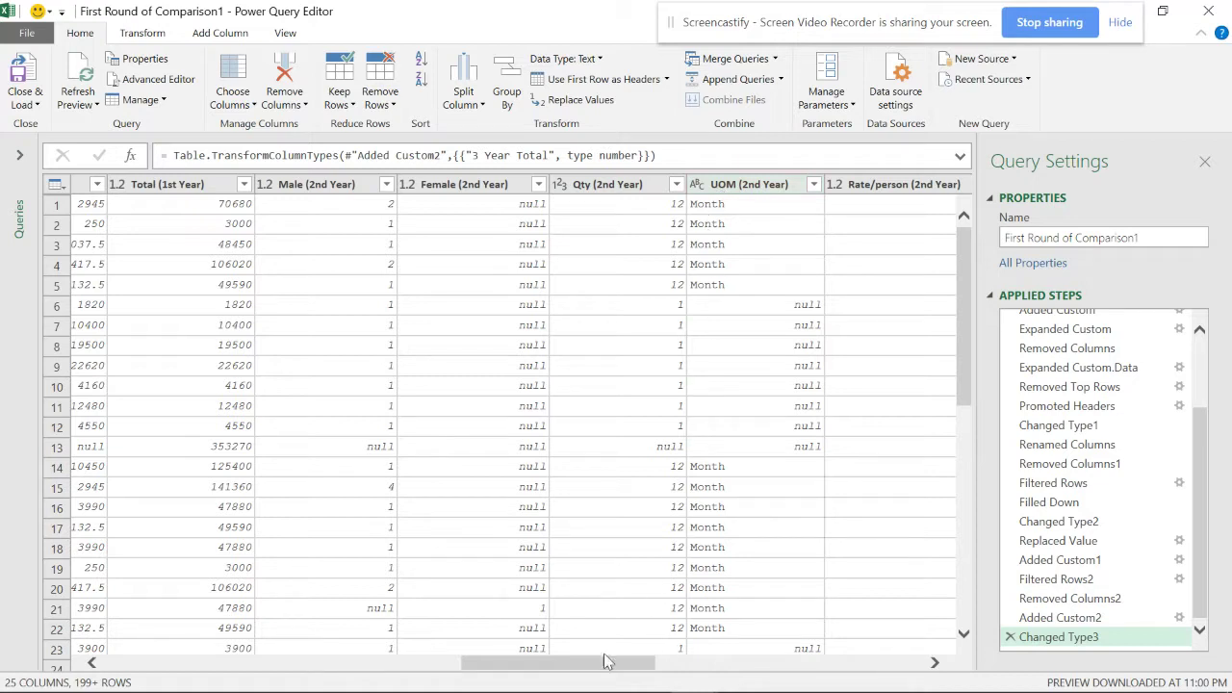
{"action": "left_click_drag", "start_coordinate": [605, 666], "coordinate": [707, 678]}
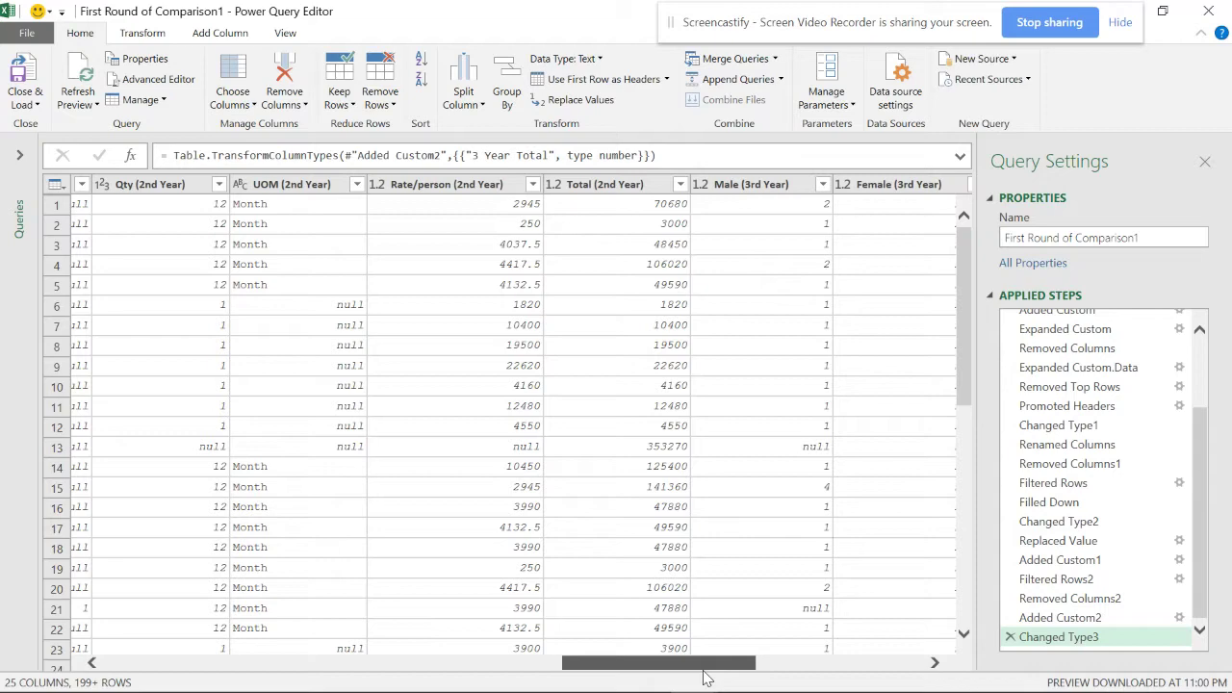
{"action": "left_click_drag", "start_coordinate": [708, 679], "coordinate": [885, 671]}
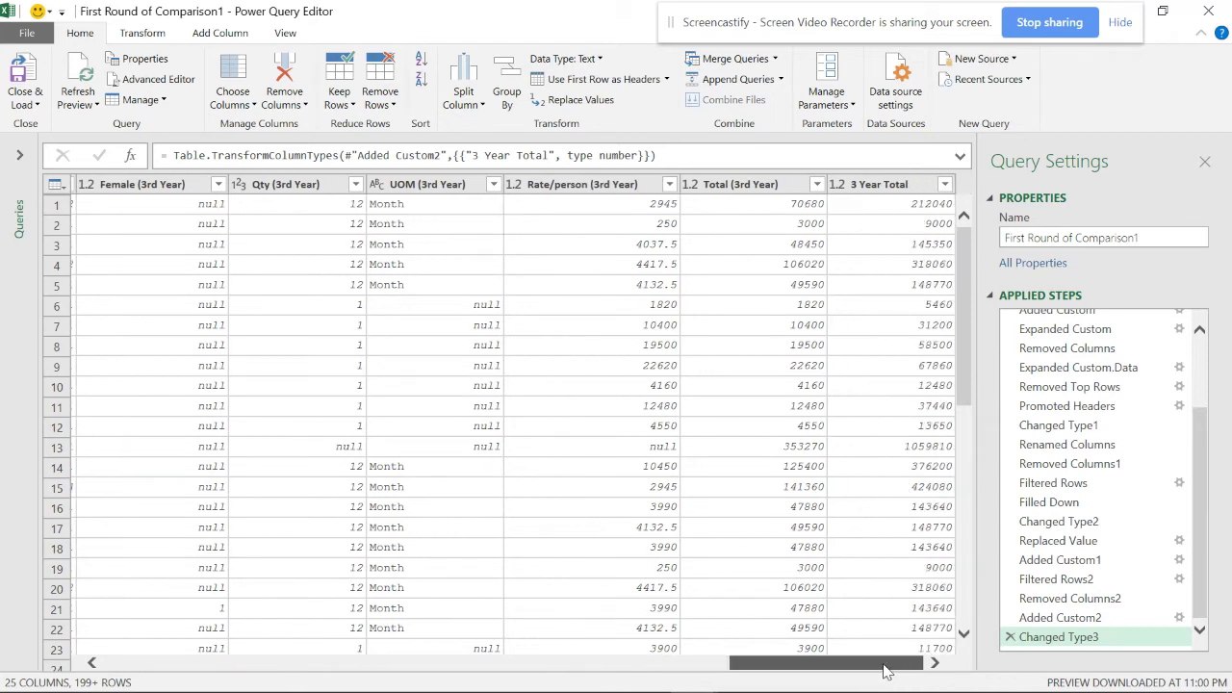
Switch to the First Round of Comparison 2 query and close the editor, loading the queries.
{"action": "left_click", "coordinate": [20, 155]}
{"action": "left_click", "coordinate": [114, 198]}
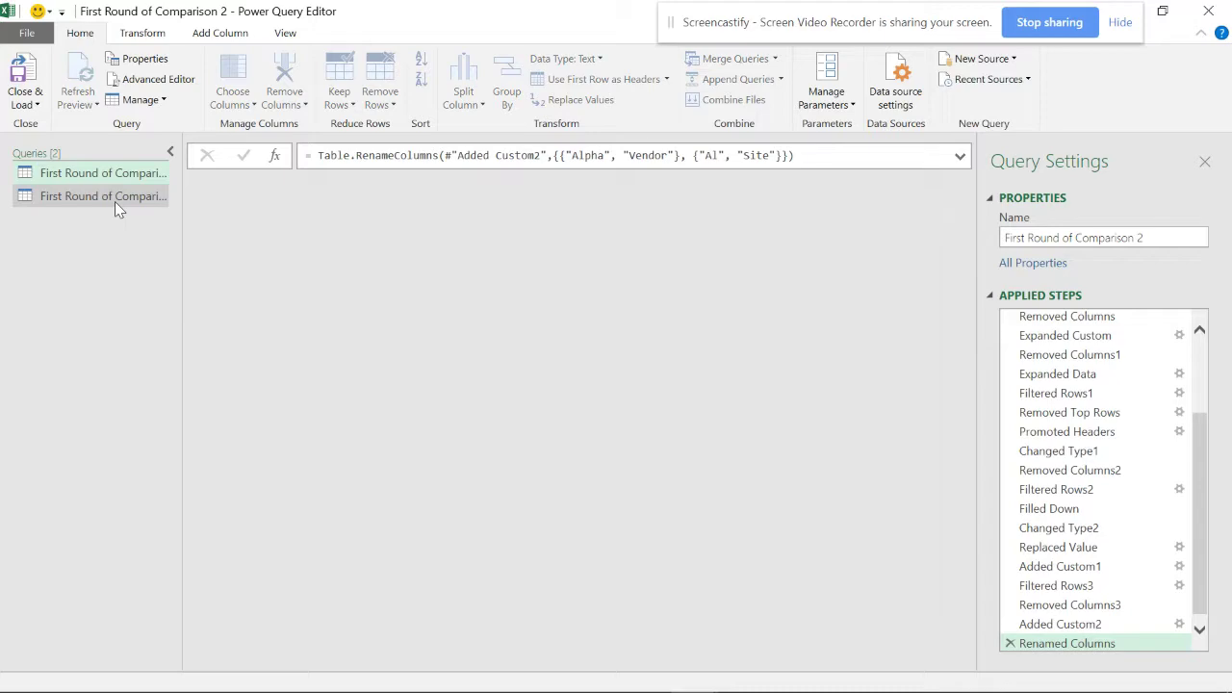
{"action": "left_click", "coordinate": [25, 97]}
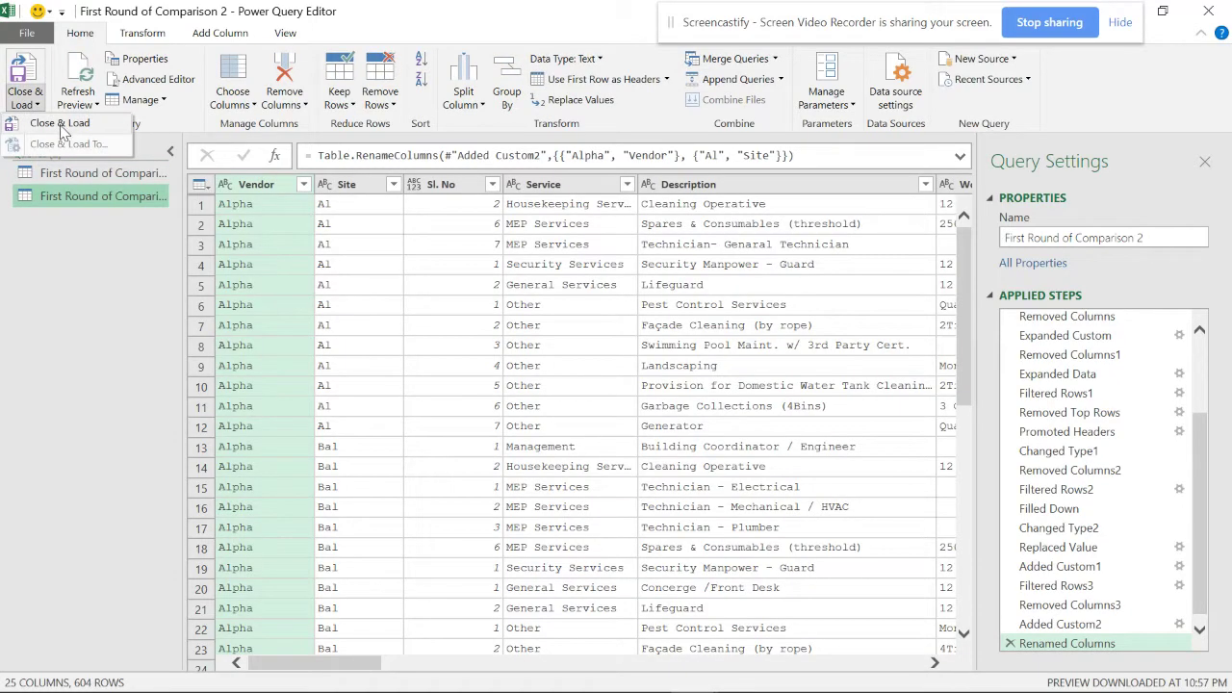
{"action": "left_click", "coordinate": [60, 125]}
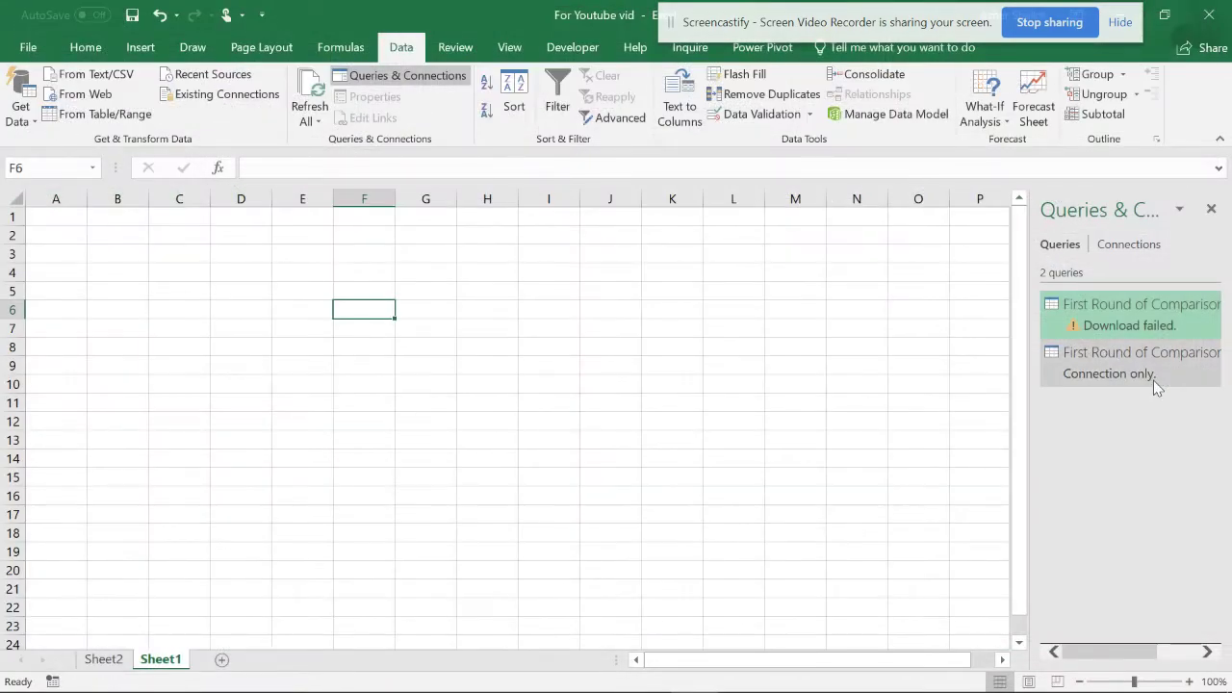
Load the second query as a PivotTable Report at Sheet1!$A$1.
{"action": "right_click", "coordinate": [1107, 373]}
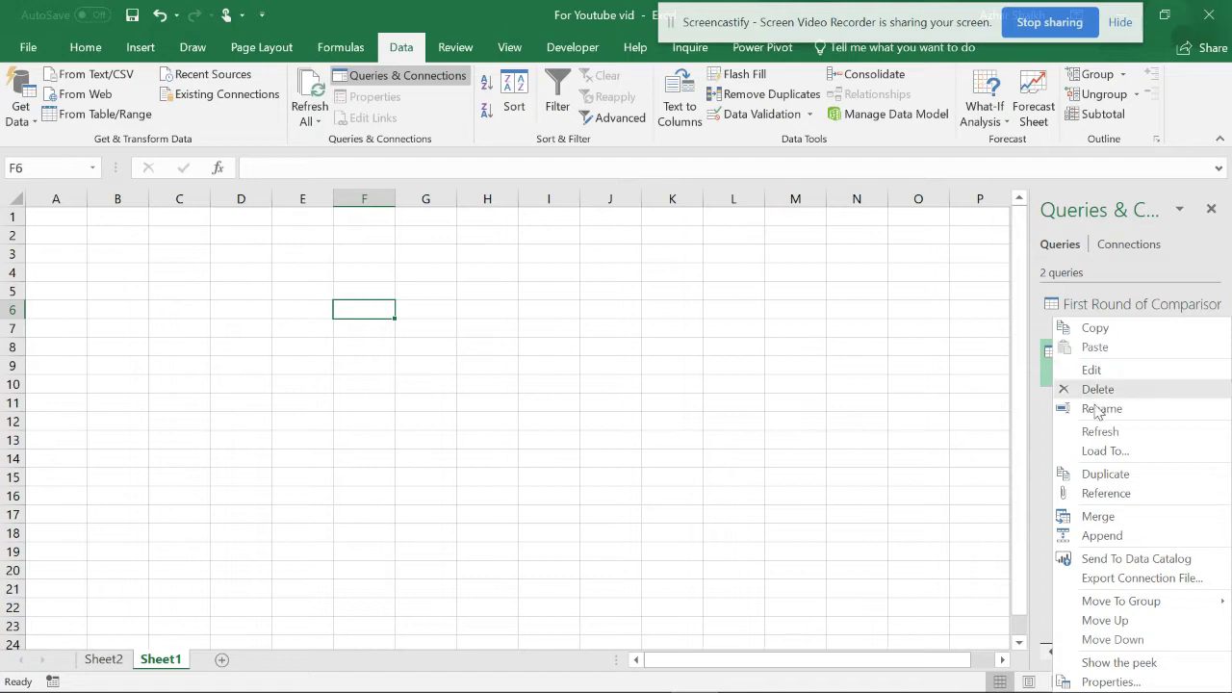
{"action": "left_click", "coordinate": [1105, 450]}
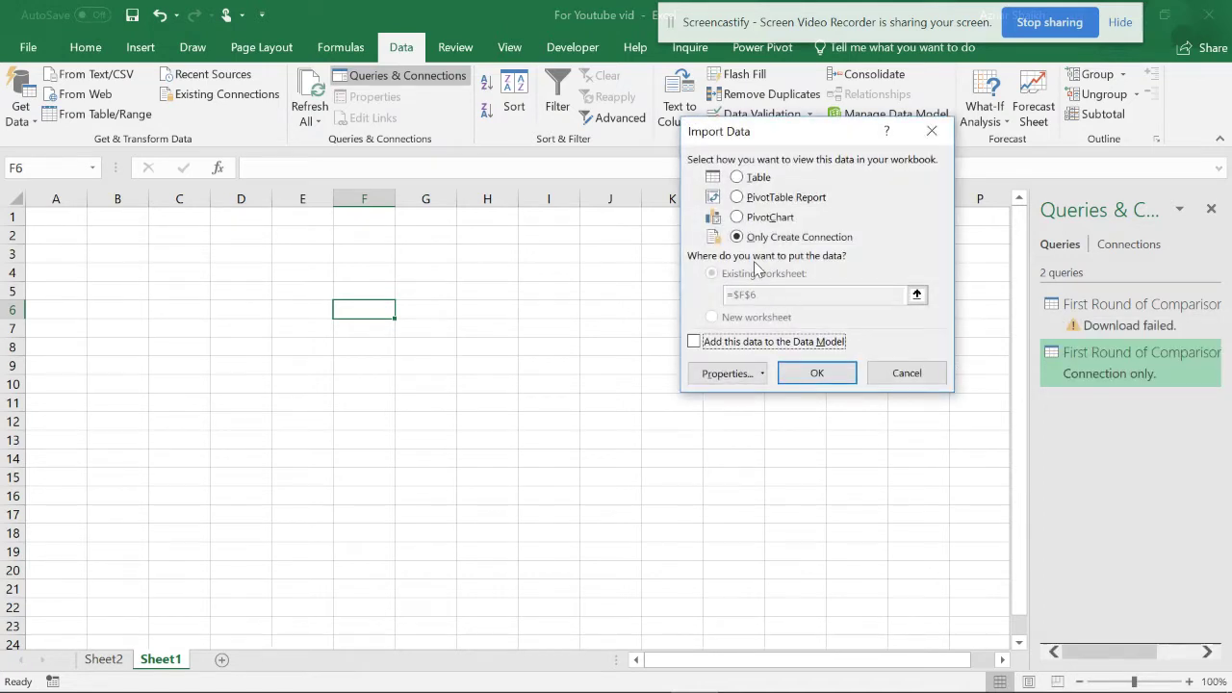
{"action": "left_click", "coordinate": [749, 197]}
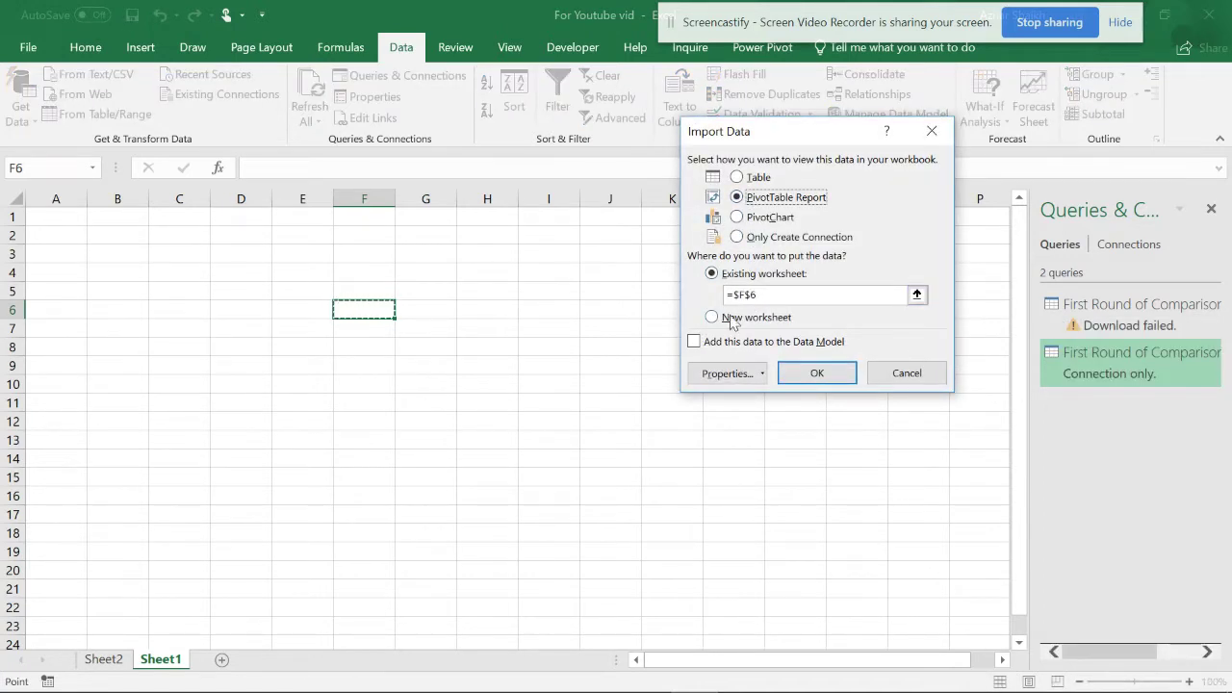
{"action": "left_click", "coordinate": [56, 216]}
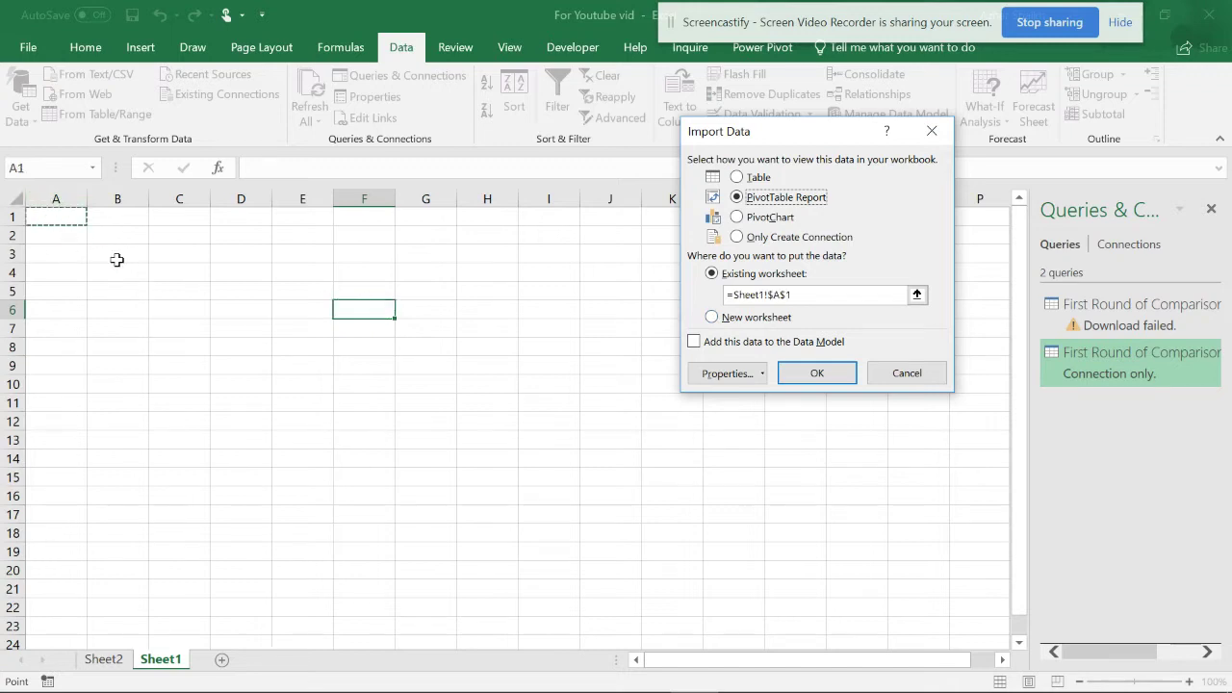
{"action": "left_click", "coordinate": [816, 373]}
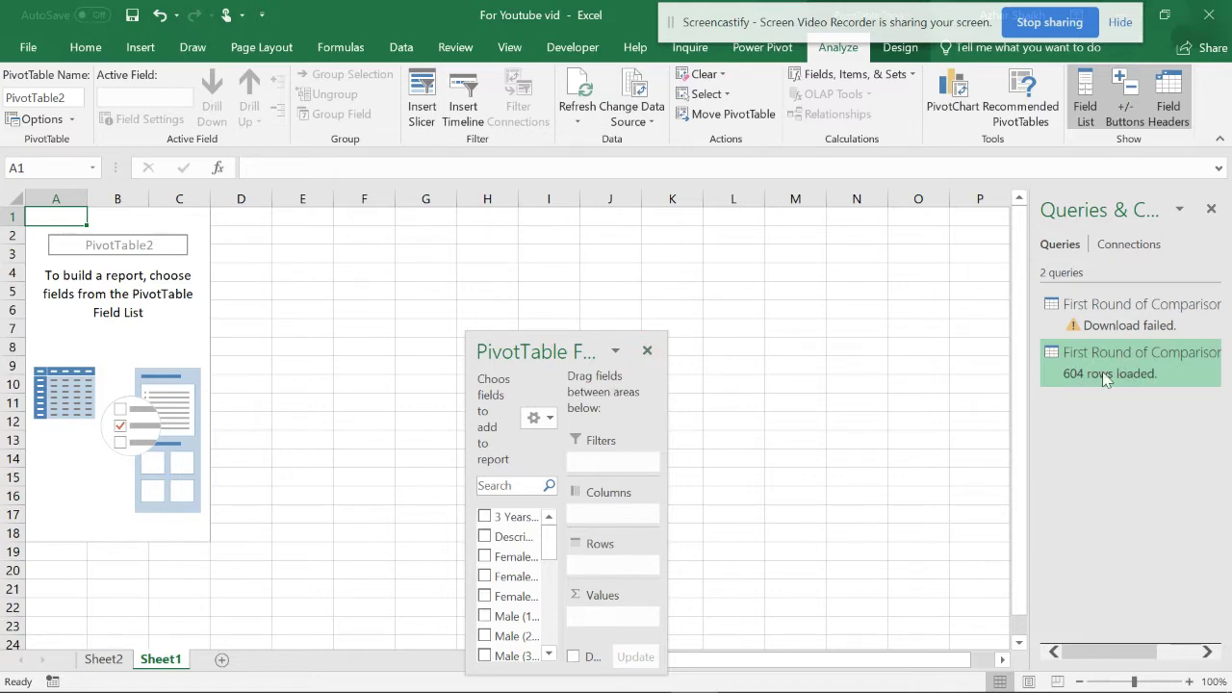
Move the PivotTable Fields pane near the top and enlarge it so Qty, Rate/person, Total and UOM fields read fully.
{"action": "mouse_move", "coordinate": [1106, 358]}
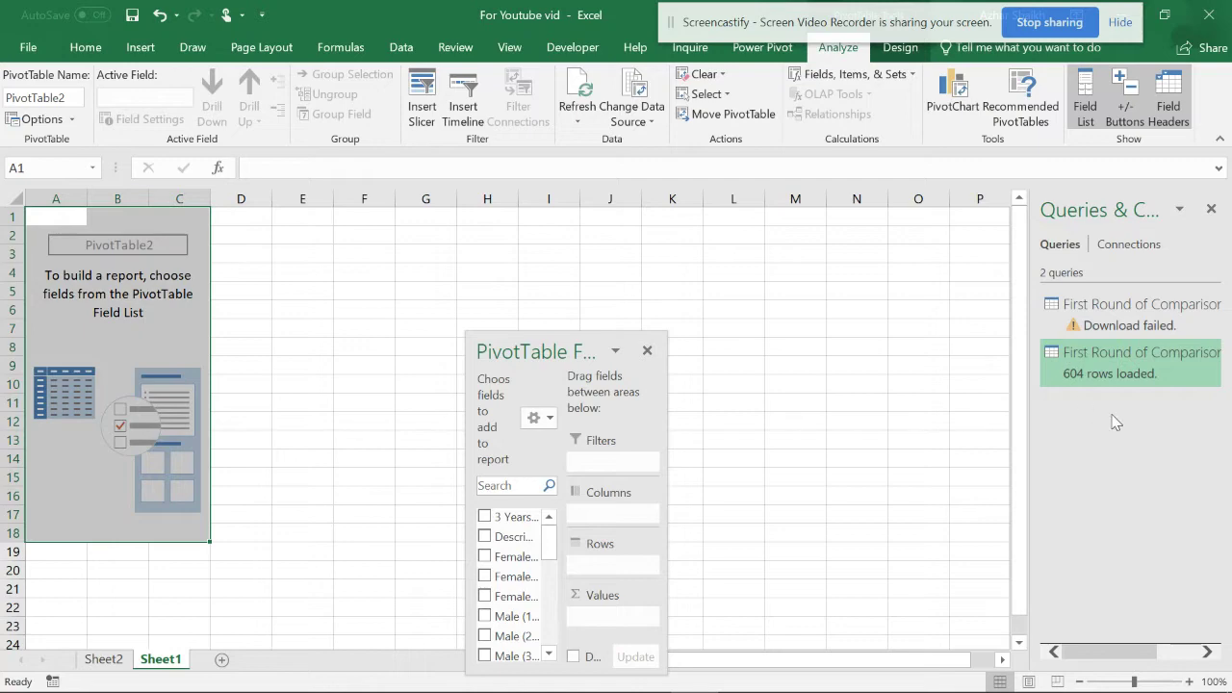
{"action": "left_click_drag", "start_coordinate": [543, 349], "coordinate": [632, 93]}
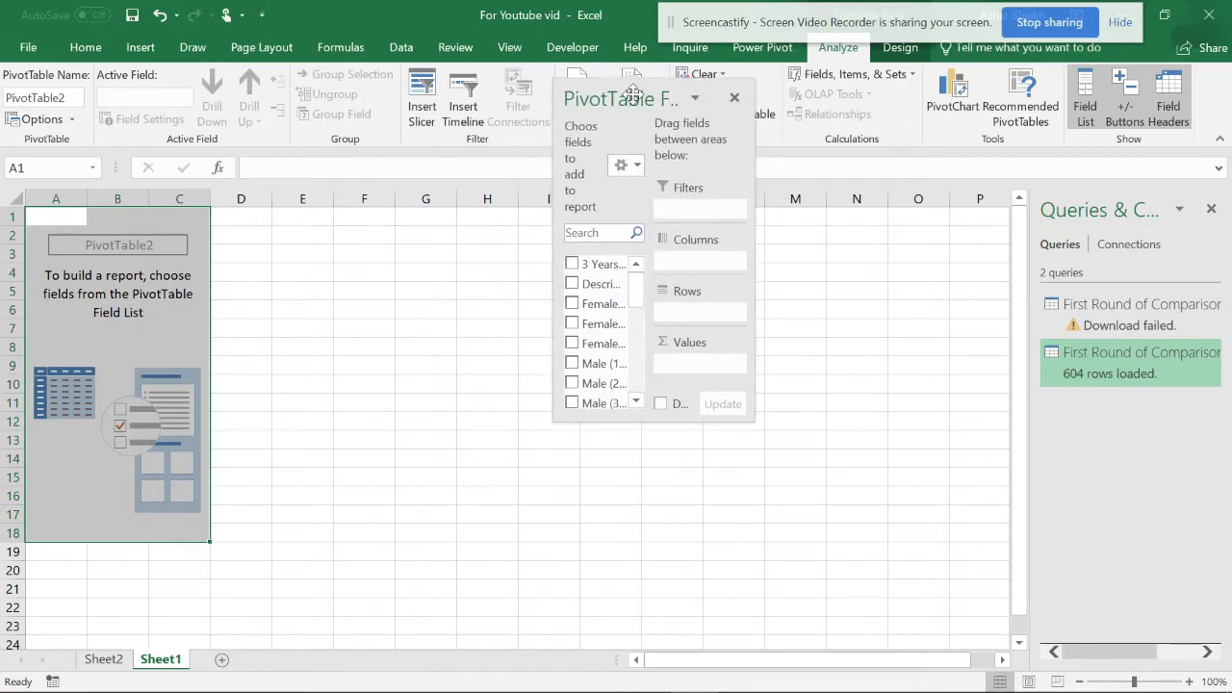
{"action": "mouse_move", "coordinate": [1113, 307]}
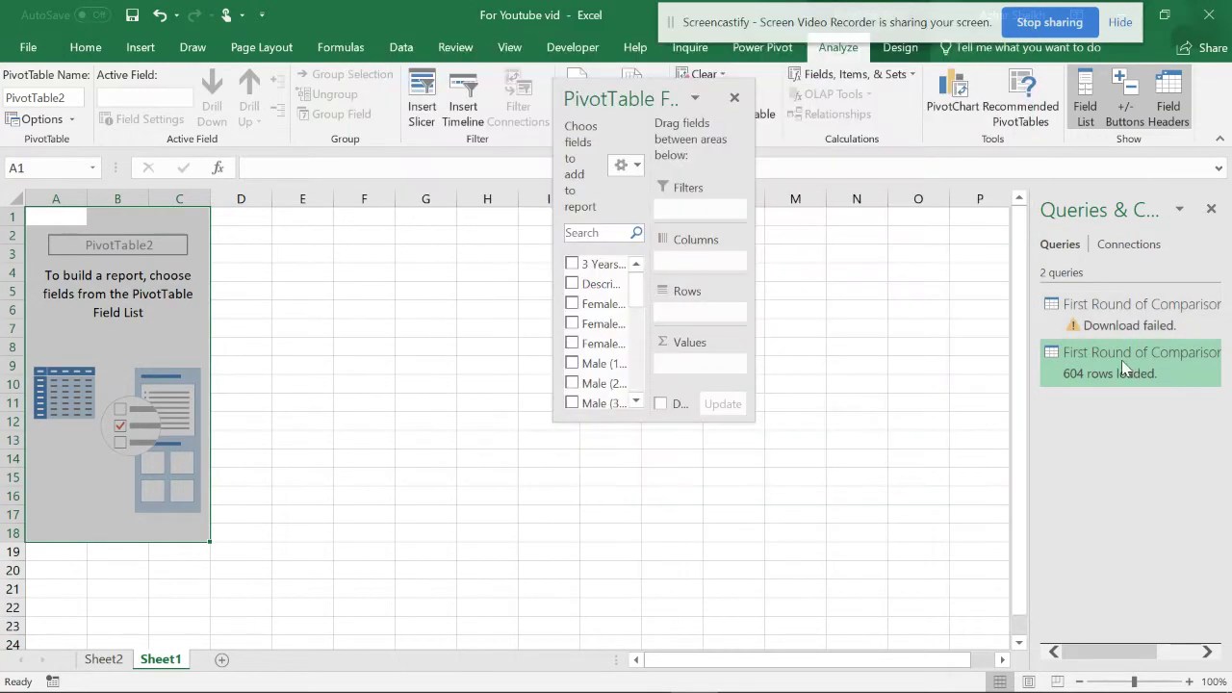
{"action": "mouse_move", "coordinate": [1121, 360]}
{"action": "left_click_drag", "start_coordinate": [750, 416], "coordinate": [1034, 638]}
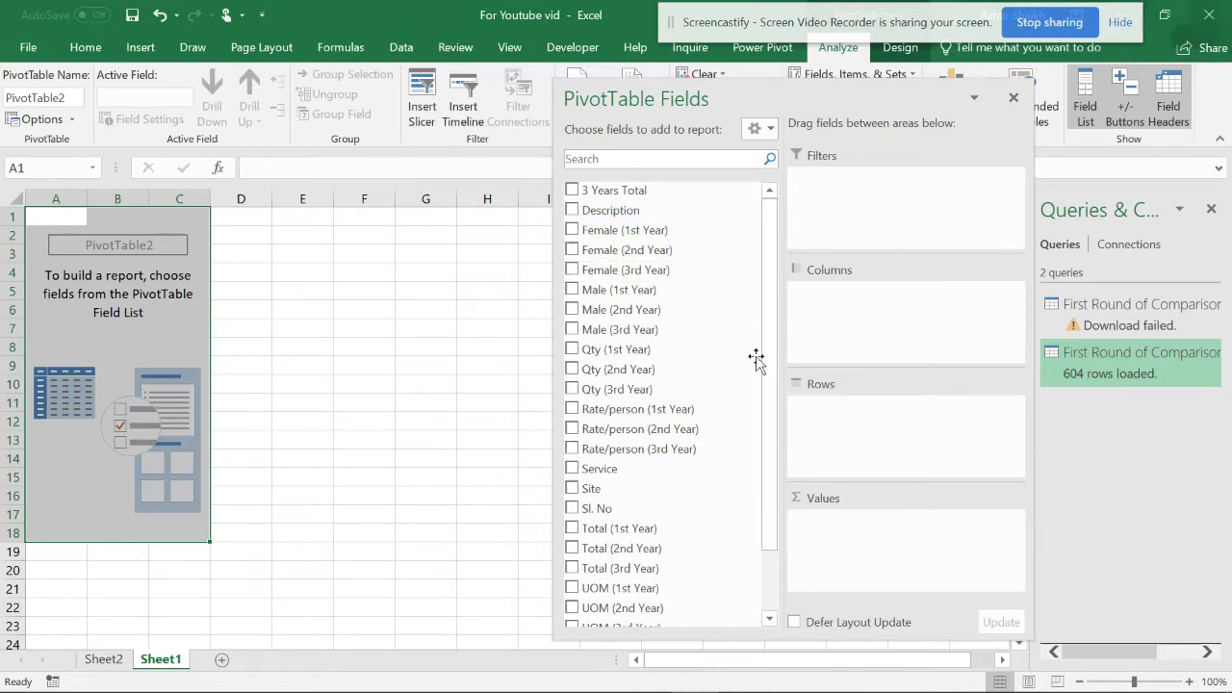
Sort fields in data source order, then put Site in Rows and Vendor in Columns.
{"action": "left_click", "coordinate": [758, 128]}
{"action": "left_click", "coordinate": [831, 409]}
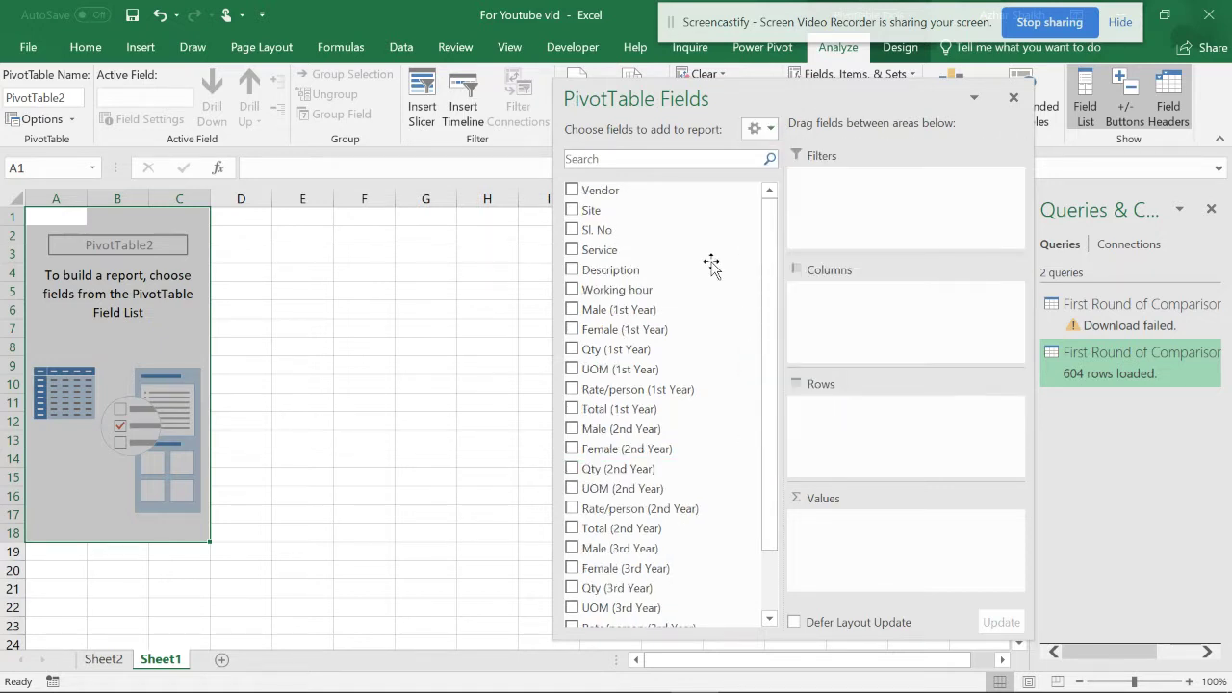
{"action": "left_click_drag", "start_coordinate": [618, 208], "coordinate": [877, 337]}
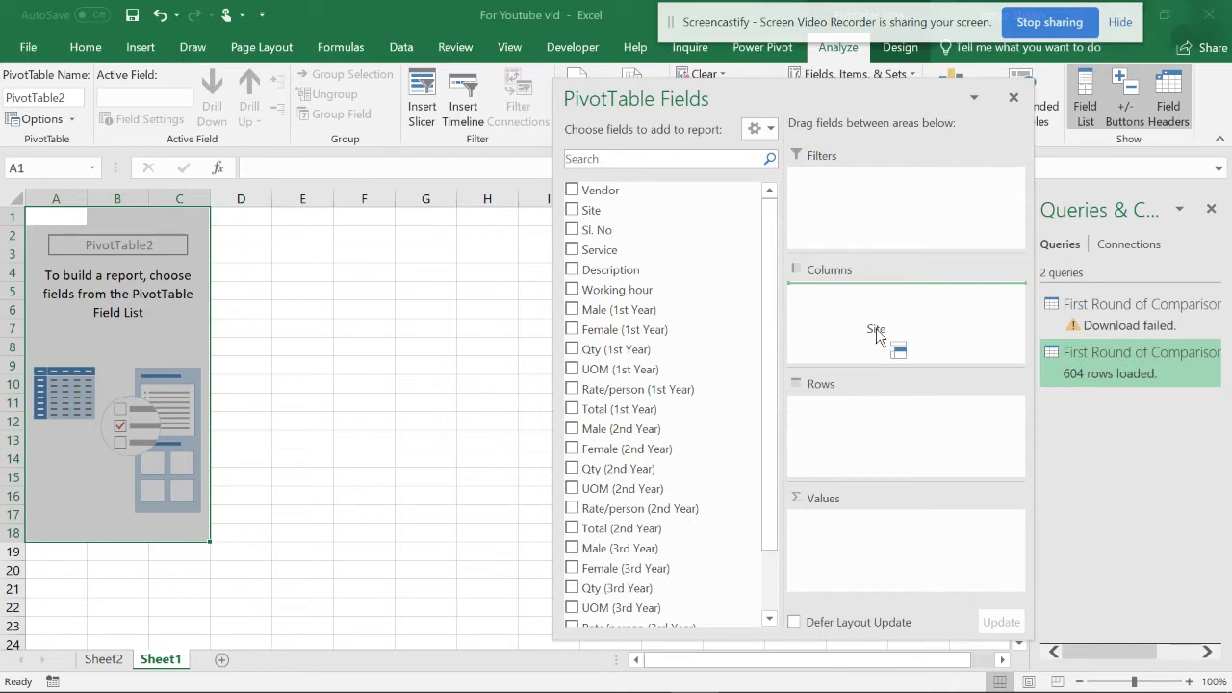
{"action": "left_click_drag", "start_coordinate": [877, 334], "coordinate": [843, 430]}
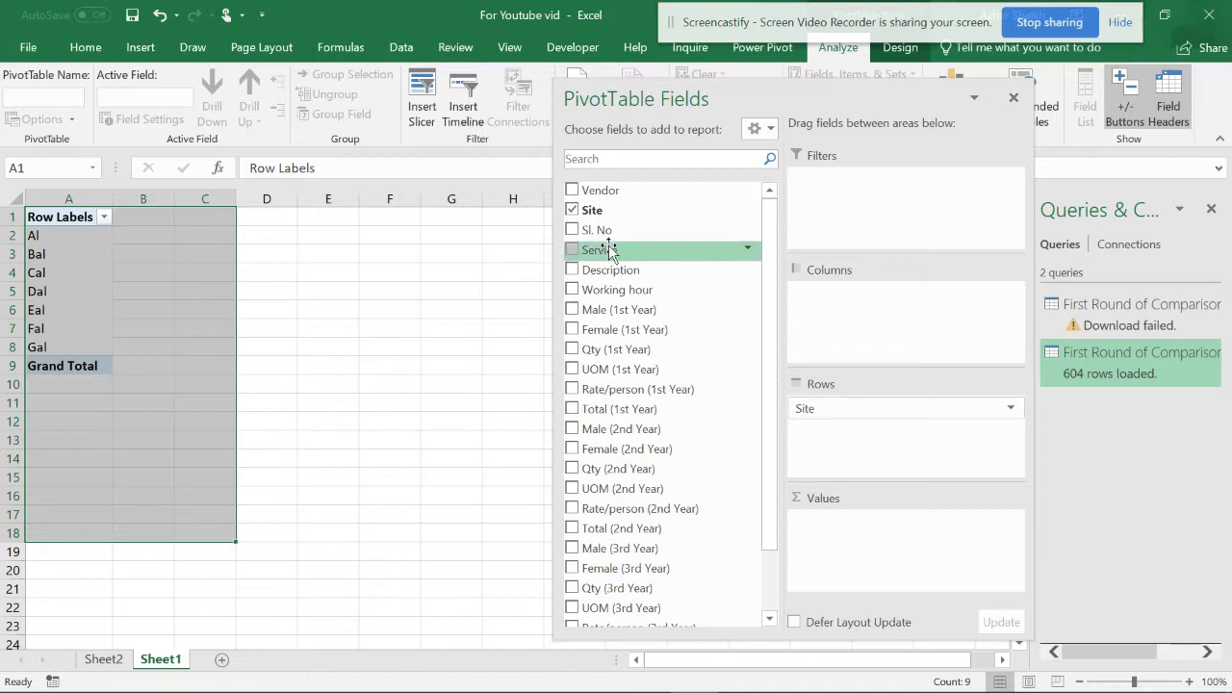
{"action": "left_click_drag", "start_coordinate": [587, 191], "coordinate": [851, 230]}
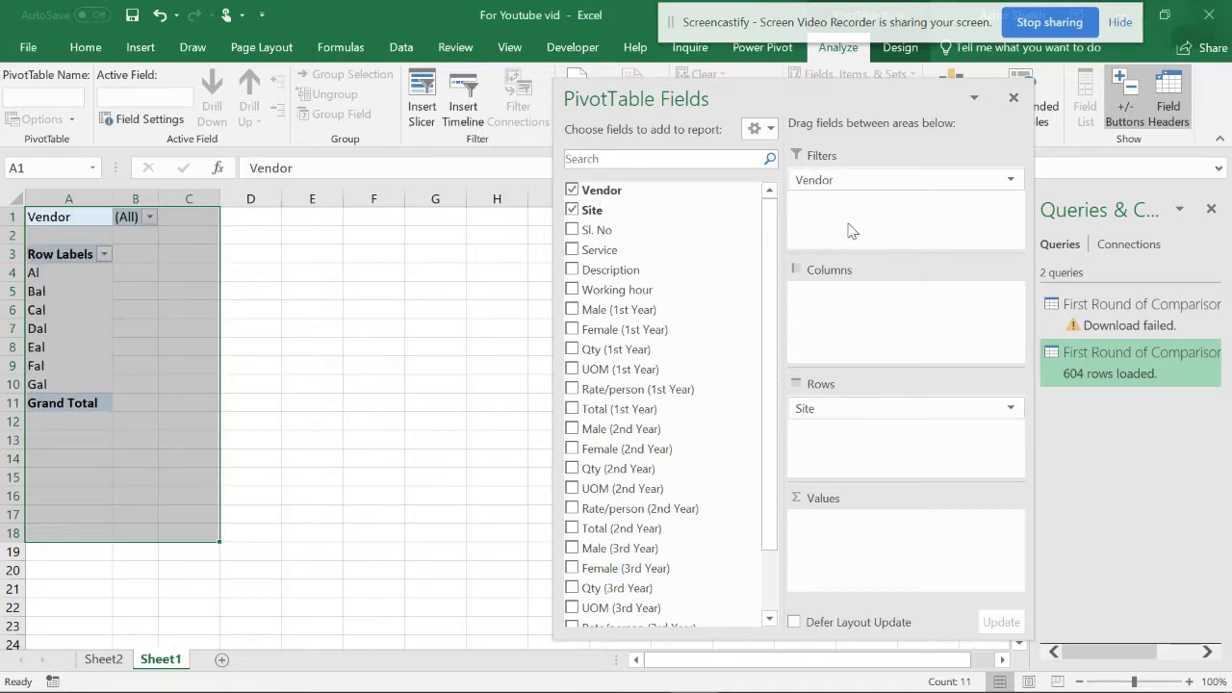
{"action": "left_click_drag", "start_coordinate": [838, 184], "coordinate": [857, 299]}
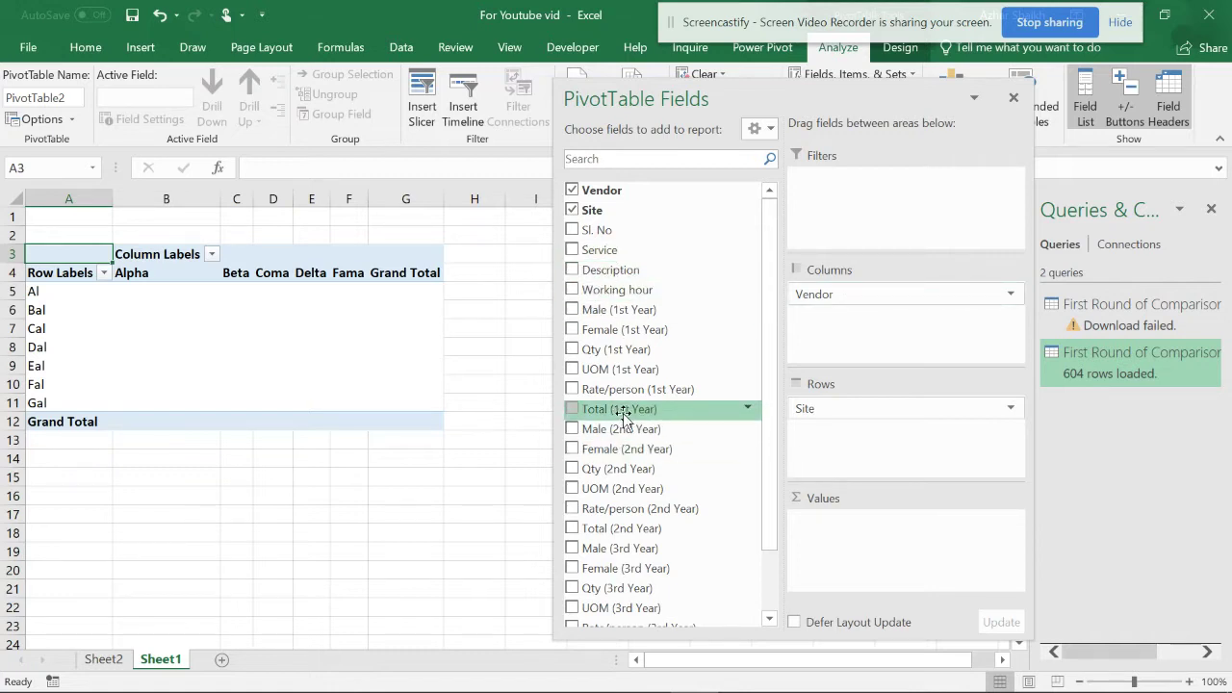
{"action": "scroll", "coordinate": [634, 420], "scroll_direction": "down", "scroll_amount": 2}
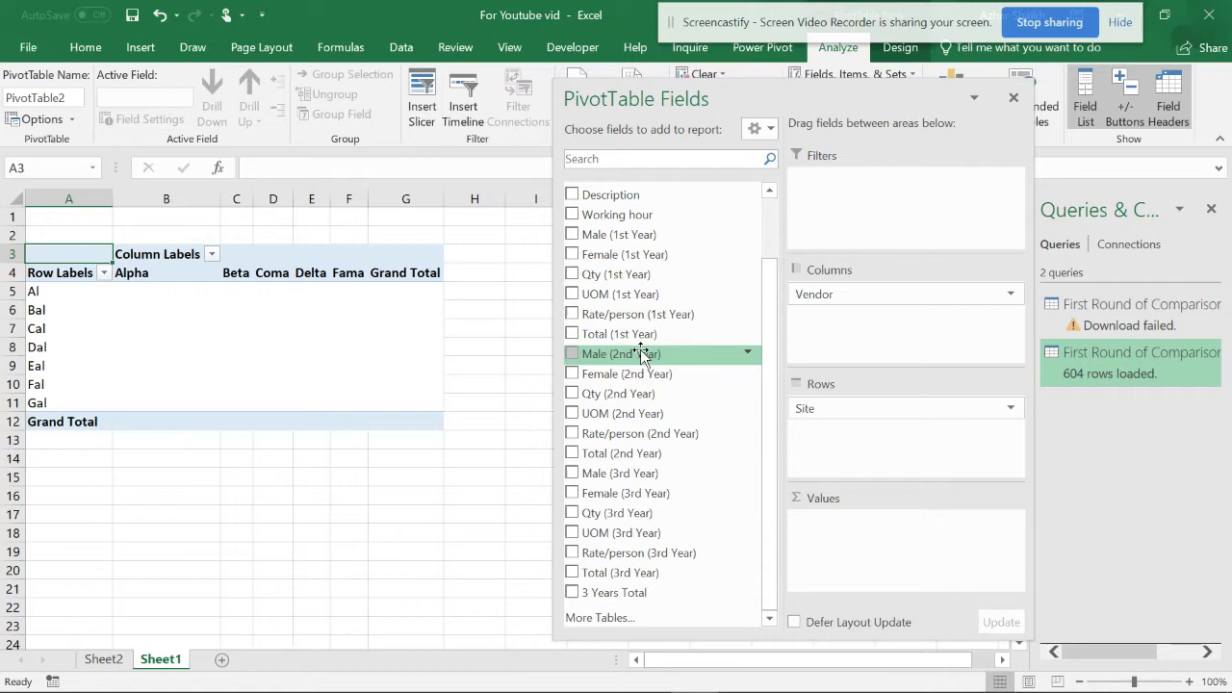
Sum Total (1st Year), Qty (2nd Year), Total (3rd Year), Qty and Rate/person (1st Year), with Qty (1st Year) first.
{"action": "left_click", "coordinate": [573, 335]}
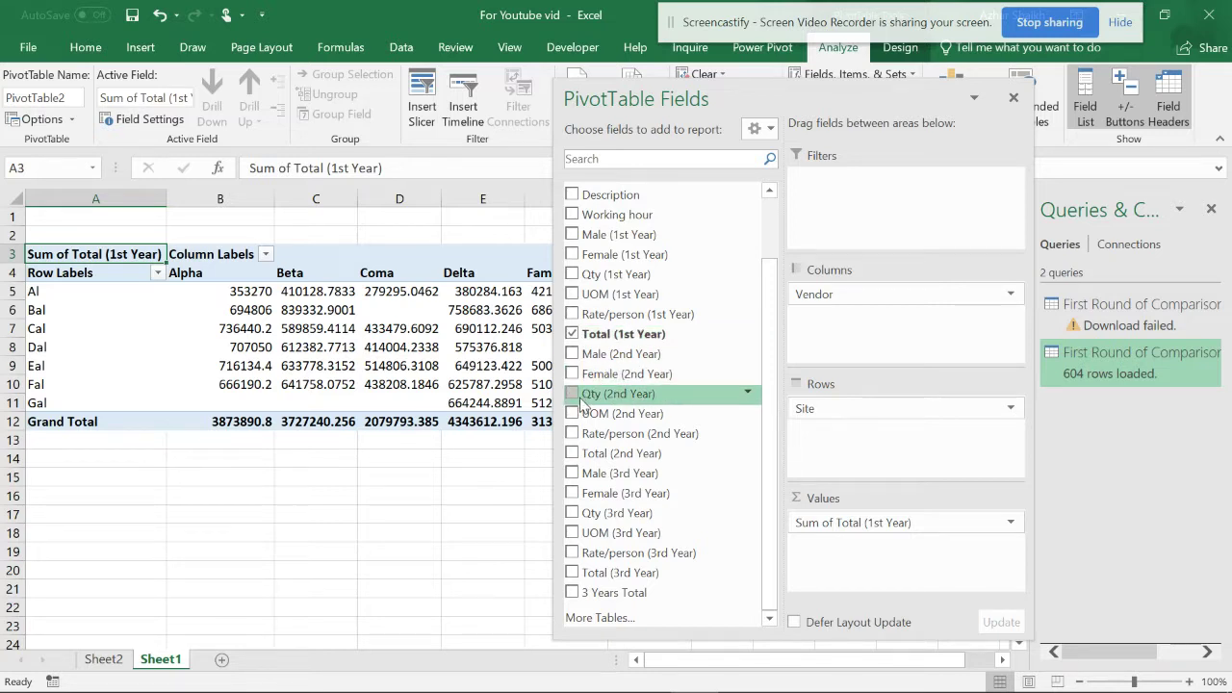
{"action": "left_click", "coordinate": [574, 395]}
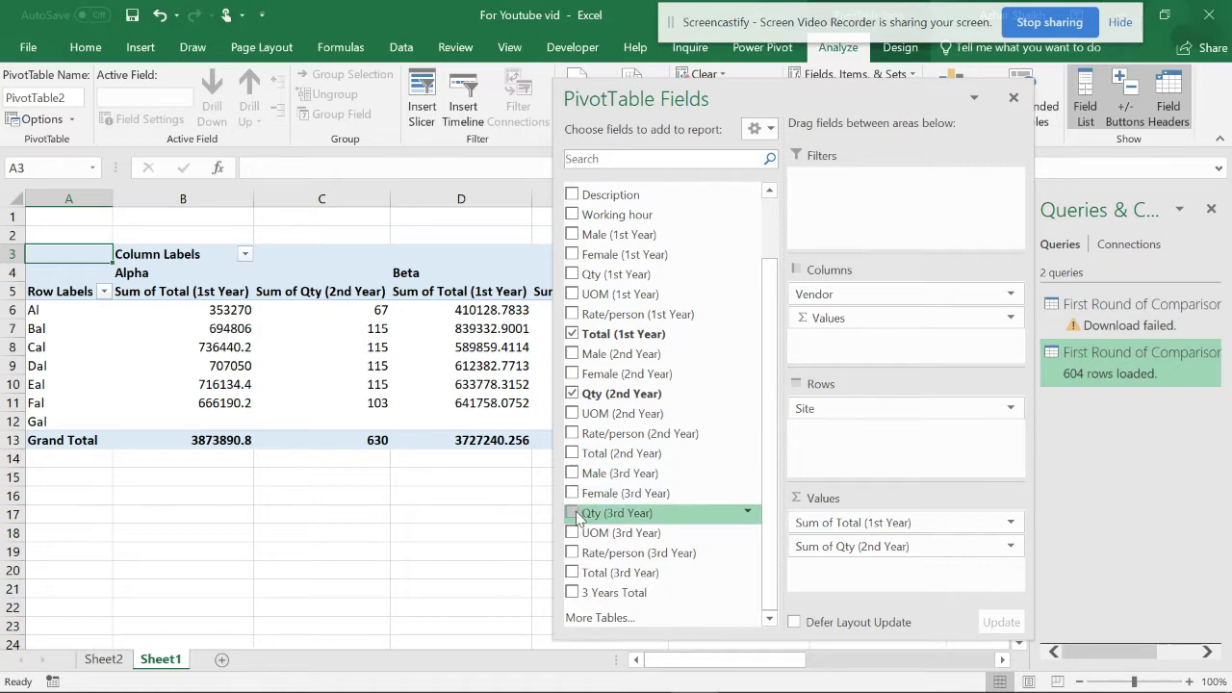
{"action": "left_click", "coordinate": [574, 573]}
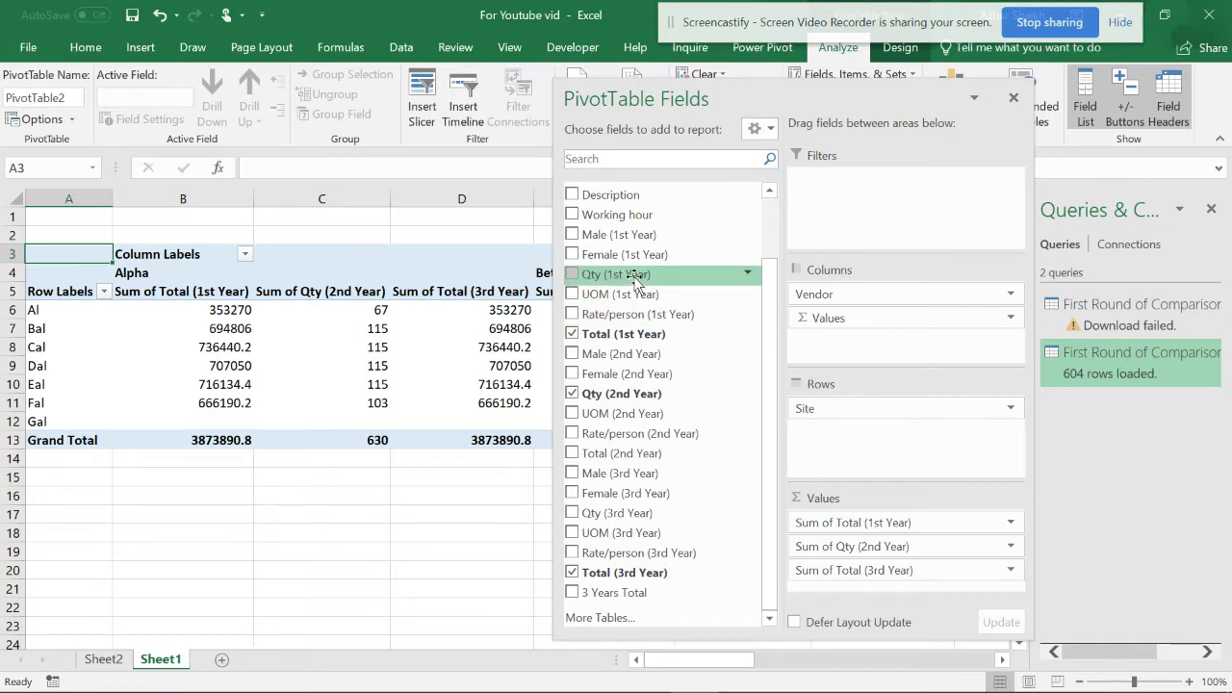
{"action": "left_click_drag", "start_coordinate": [633, 278], "coordinate": [859, 539]}
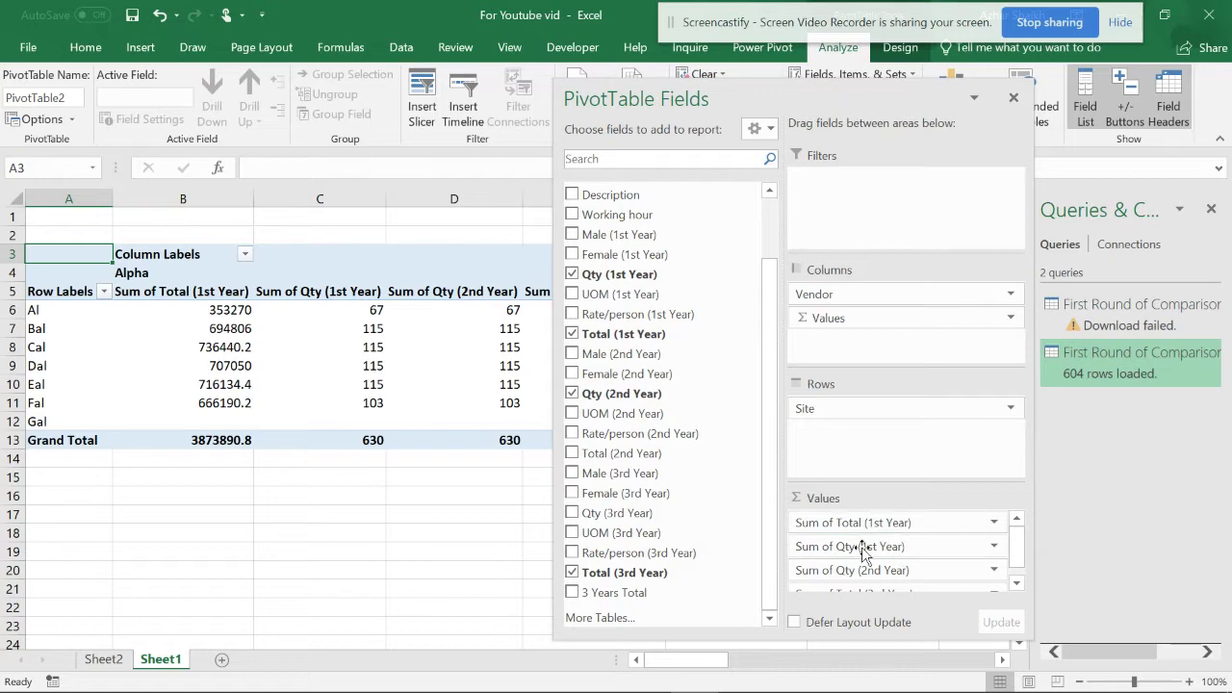
{"action": "left_click_drag", "start_coordinate": [860, 551], "coordinate": [866, 525]}
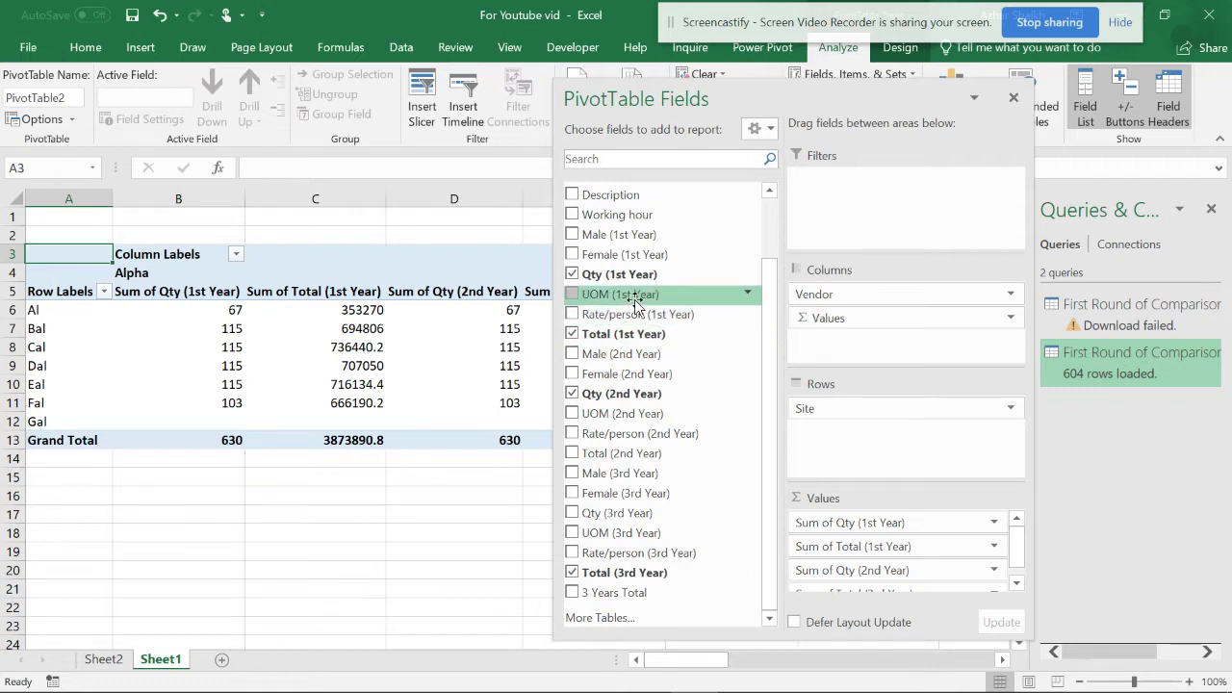
{"action": "left_click_drag", "start_coordinate": [637, 312], "coordinate": [847, 544]}
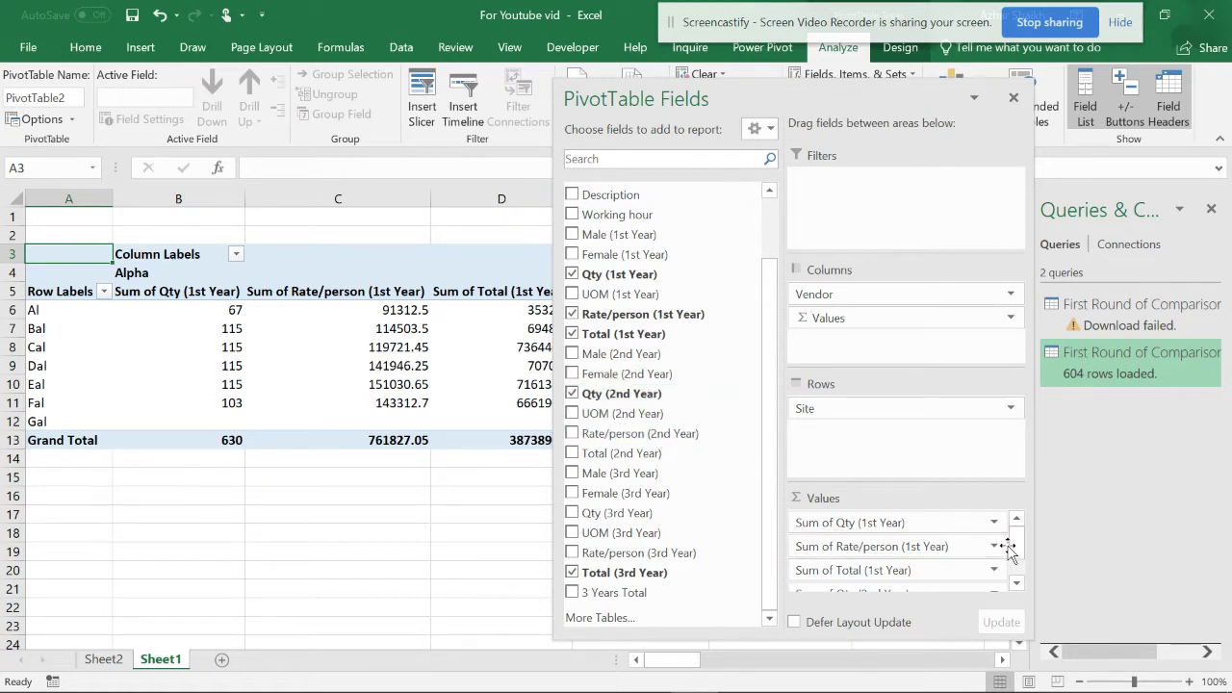
Add Rate/person and Total (2nd Year) plus Qty and Rate/person (3rd Year) to the values.
{"action": "left_click_drag", "start_coordinate": [905, 101], "coordinate": [872, 16]}
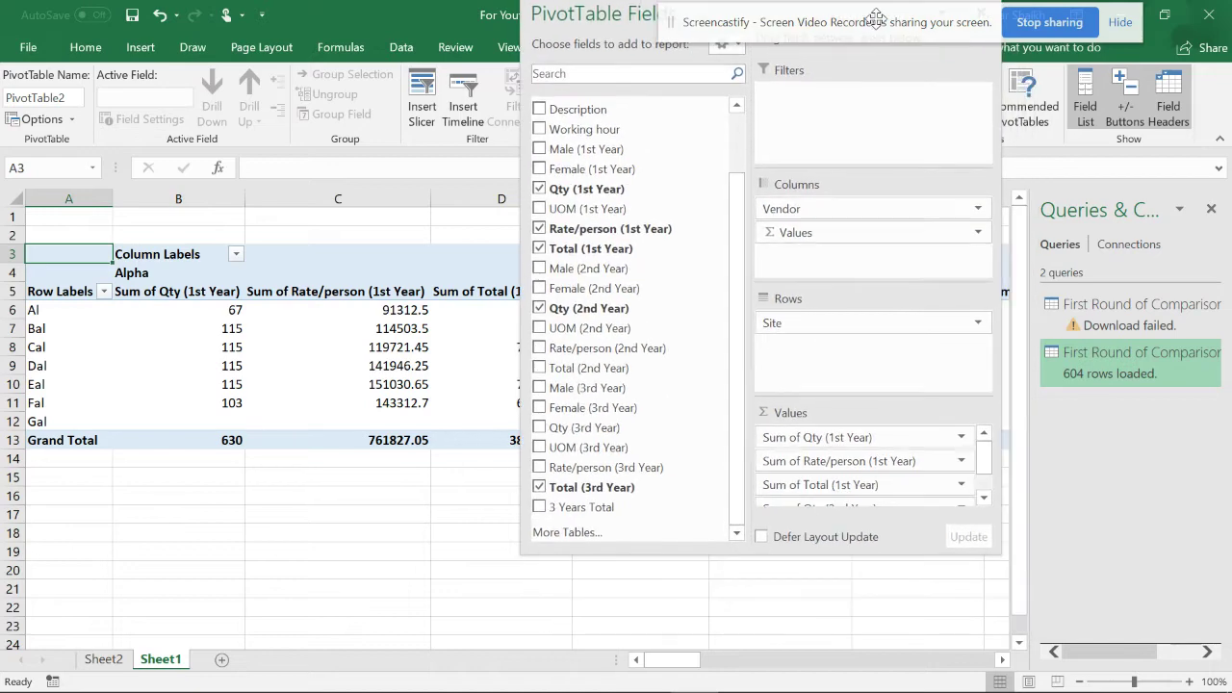
{"action": "left_click_drag", "start_coordinate": [993, 554], "coordinate": [1071, 683]}
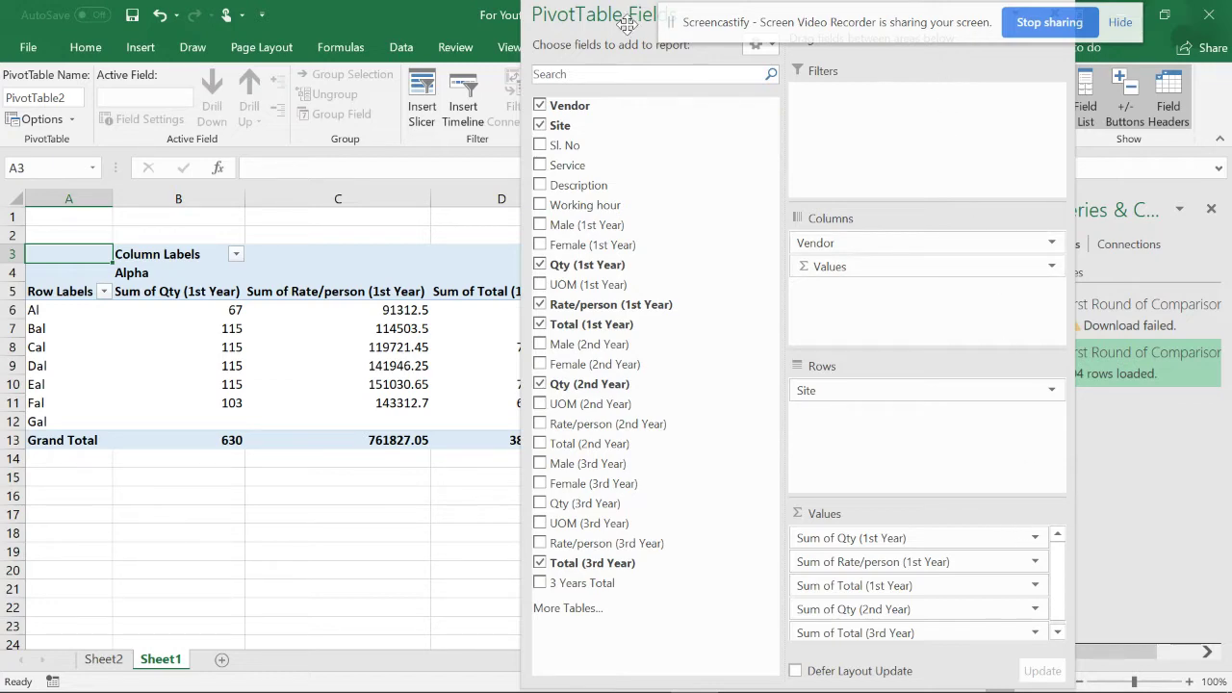
{"action": "left_click_drag", "start_coordinate": [637, 21], "coordinate": [572, 5]}
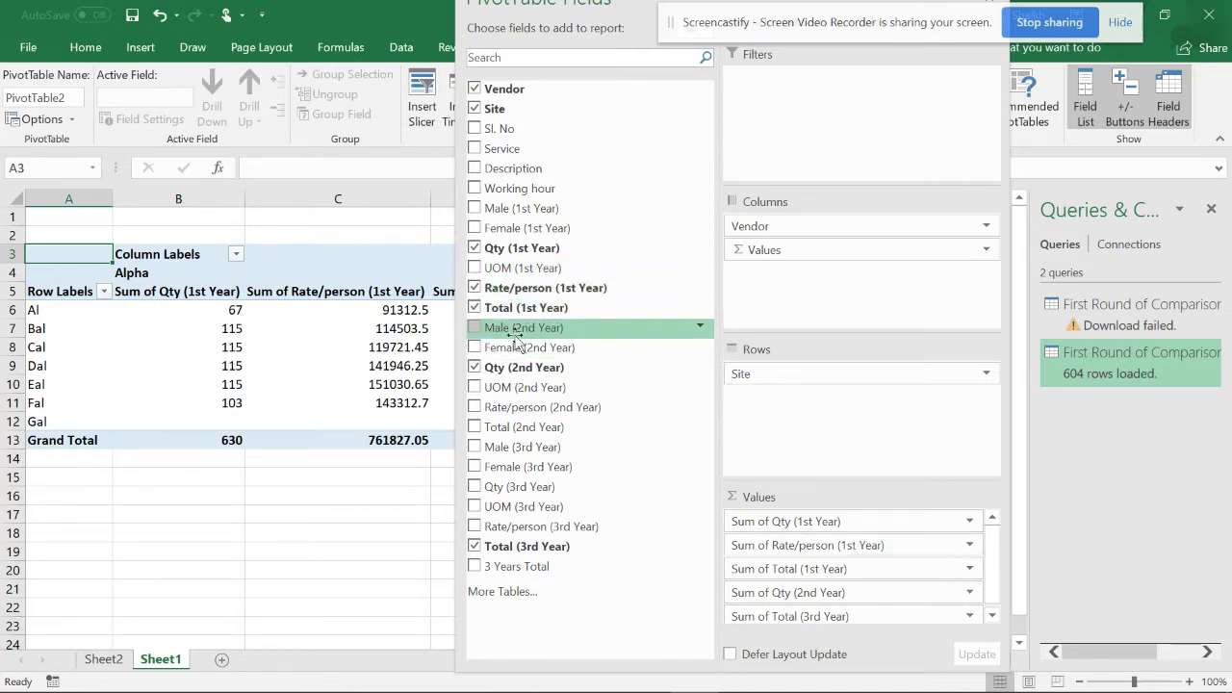
{"action": "left_click_drag", "start_coordinate": [530, 407], "coordinate": [843, 627]}
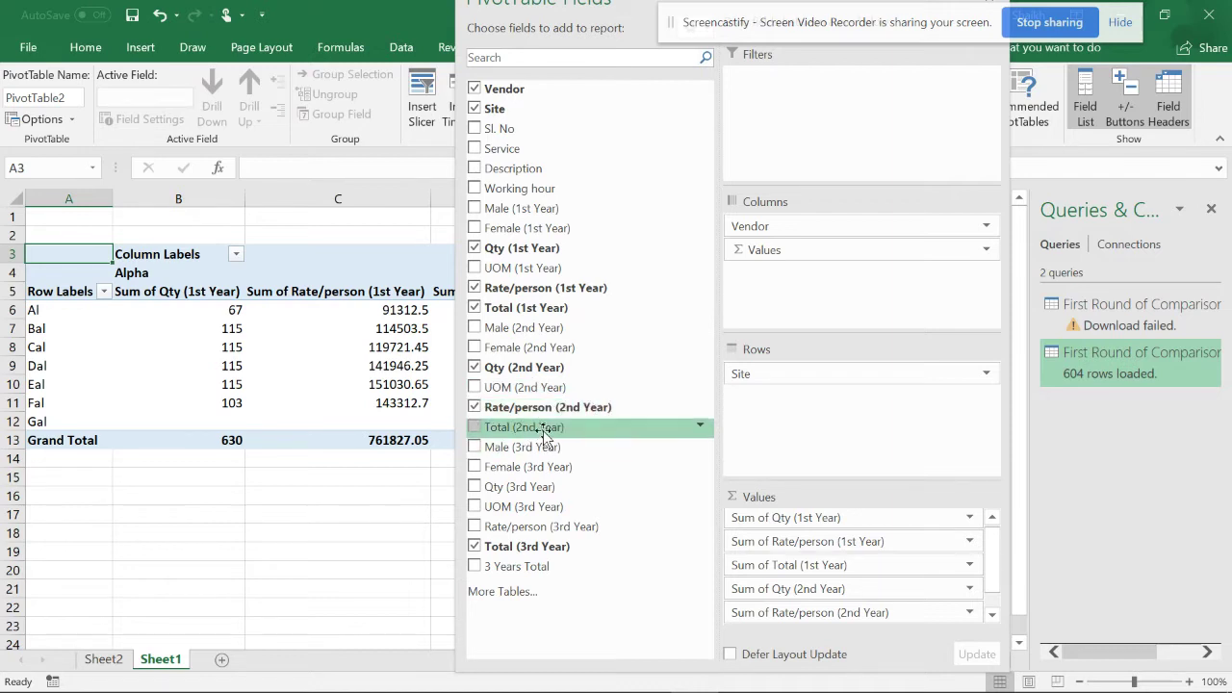
{"action": "left_click_drag", "start_coordinate": [544, 428], "coordinate": [841, 637]}
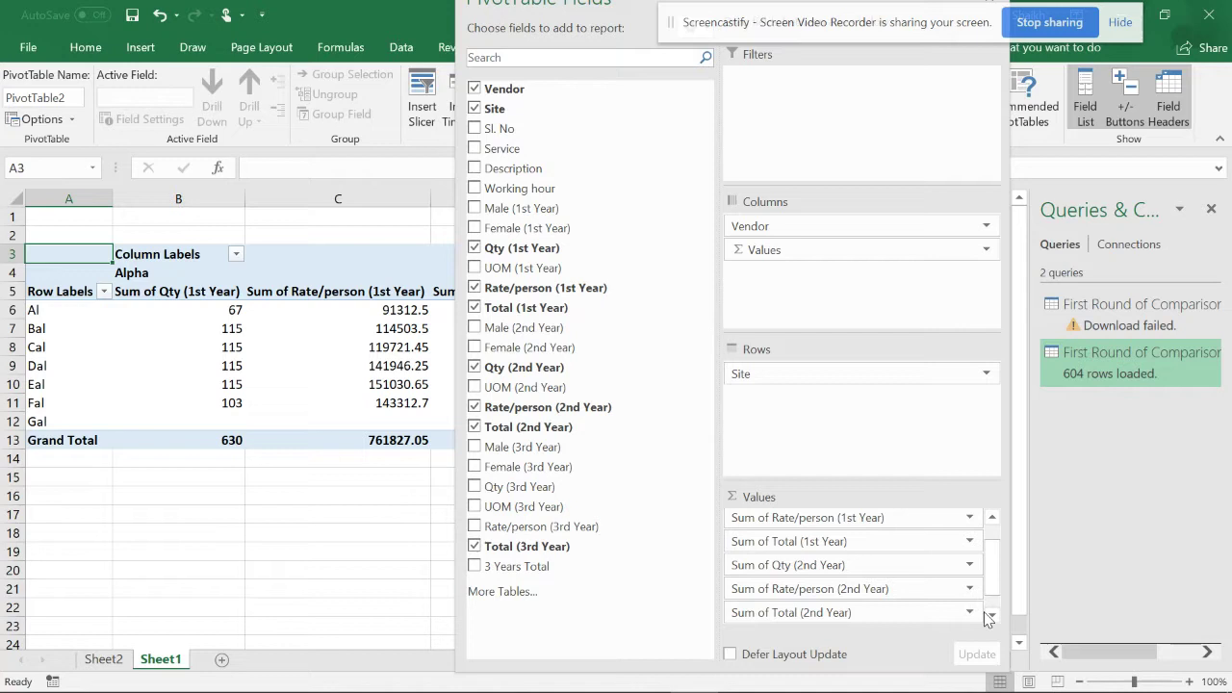
{"action": "left_click", "coordinate": [992, 614]}
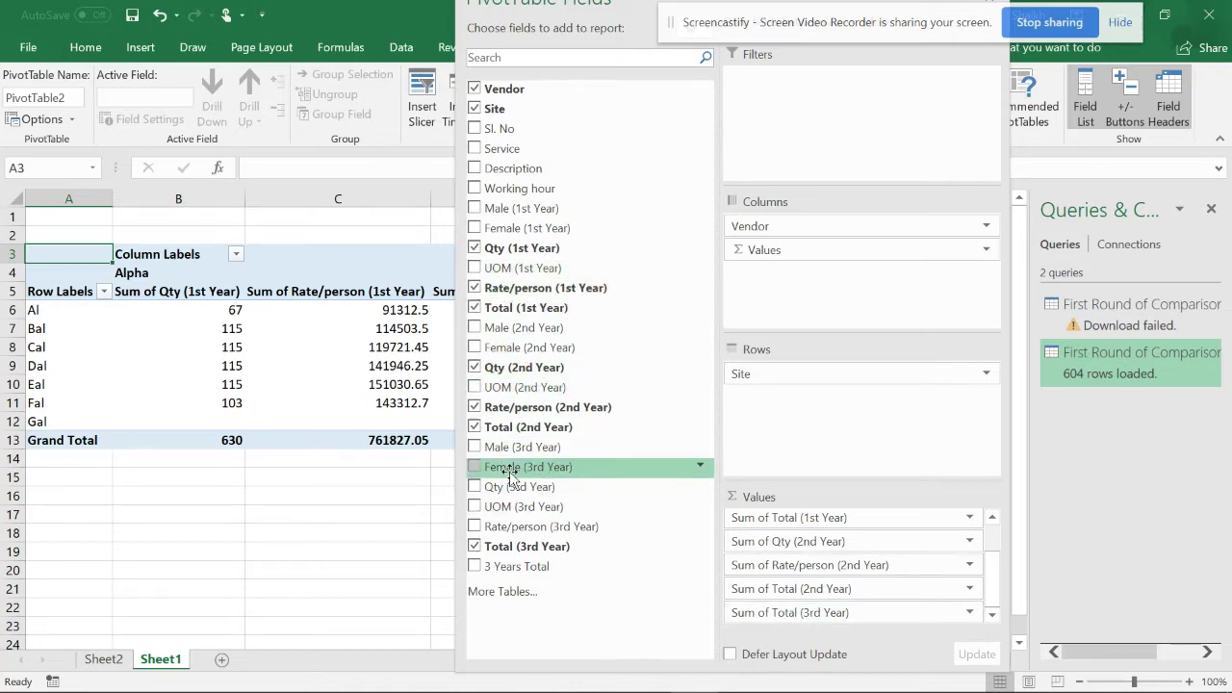
{"action": "left_click_drag", "start_coordinate": [525, 489], "coordinate": [856, 620]}
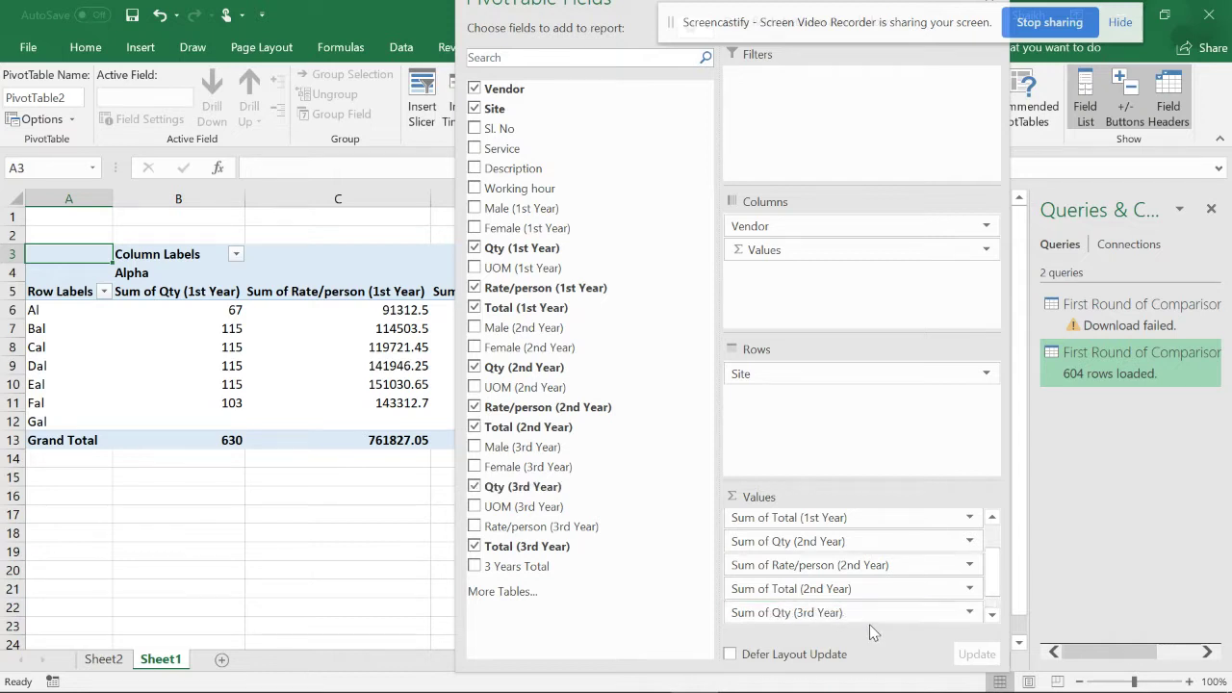
{"action": "left_click_drag", "start_coordinate": [561, 539], "coordinate": [818, 615]}
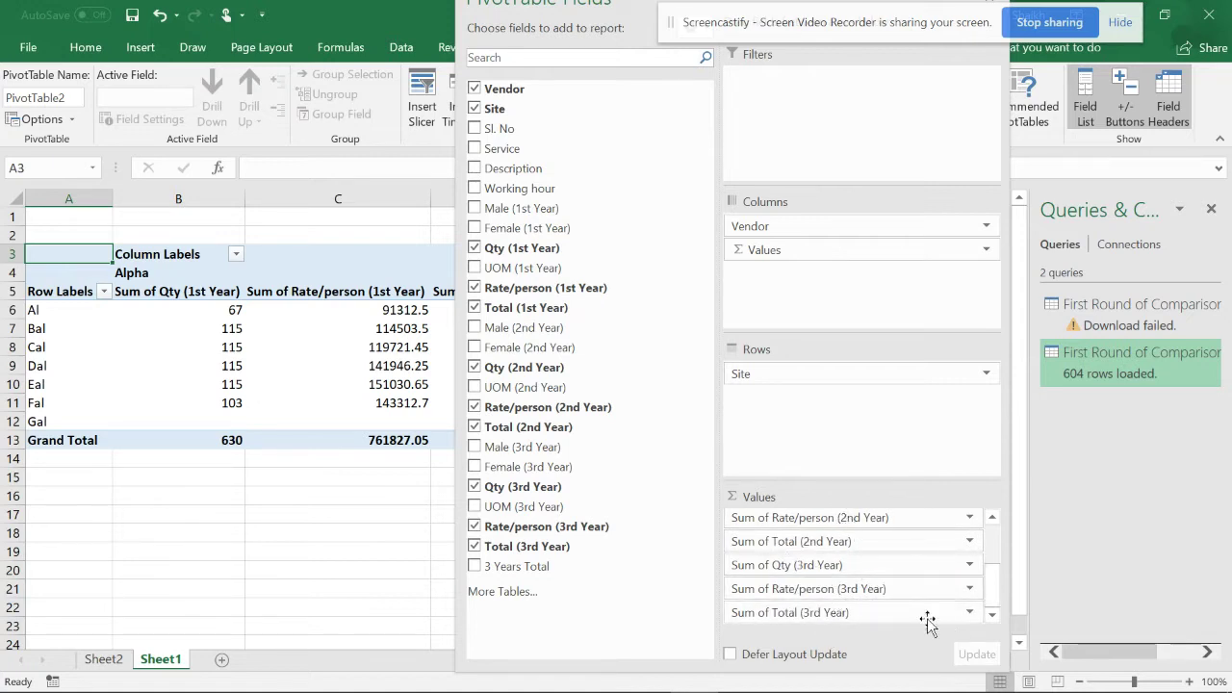
{"action": "left_click", "coordinate": [175, 285]}
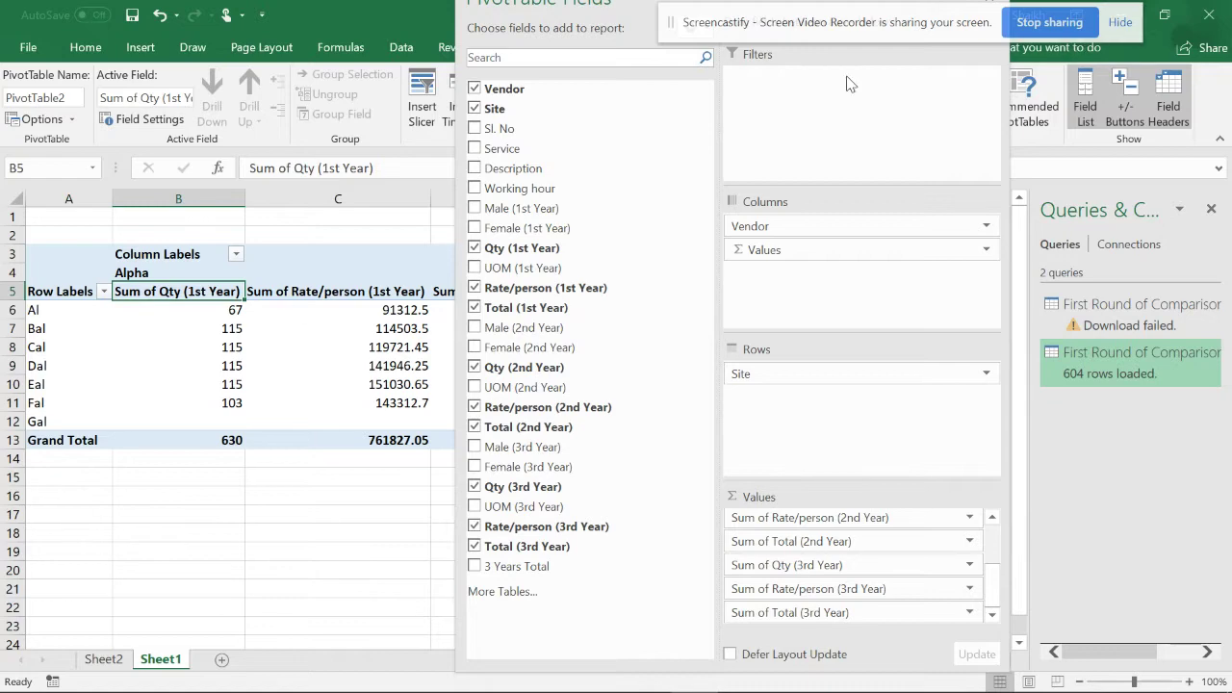
{"action": "left_click_drag", "start_coordinate": [608, 21], "coordinate": [613, 117]}
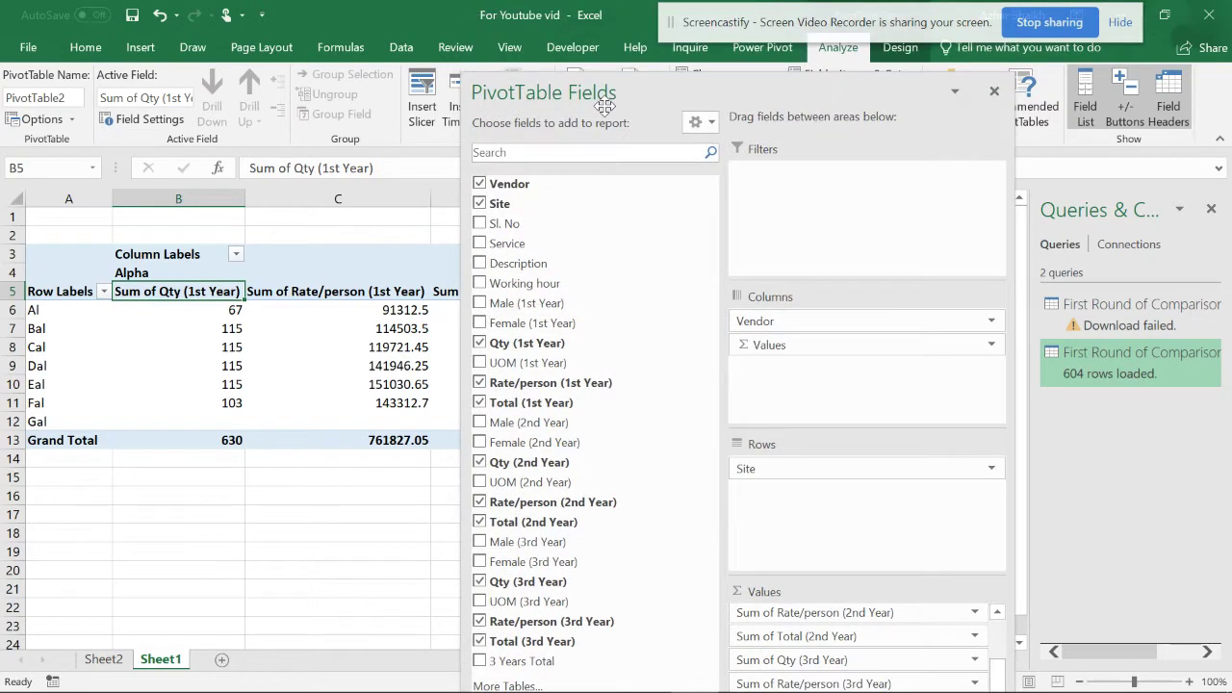
Close the field list and Queries & Connections pane, and show the pivot in Tabular Form.
{"action": "left_click", "coordinate": [994, 93]}
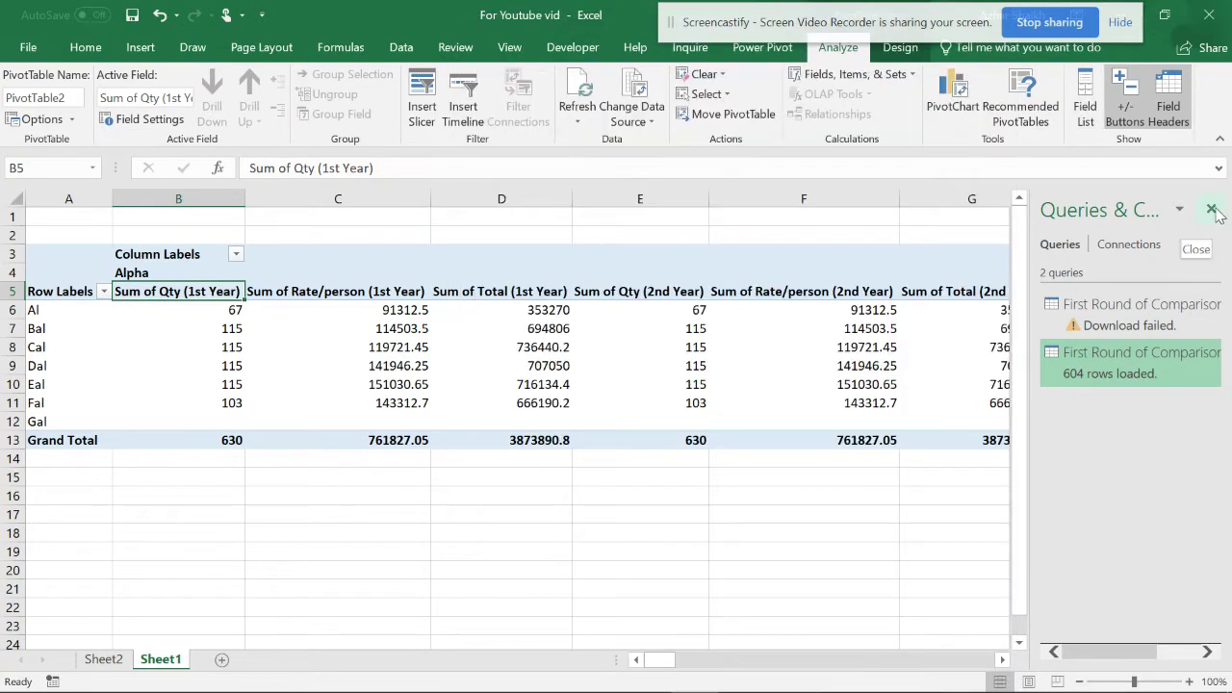
{"action": "left_click", "coordinate": [1210, 209]}
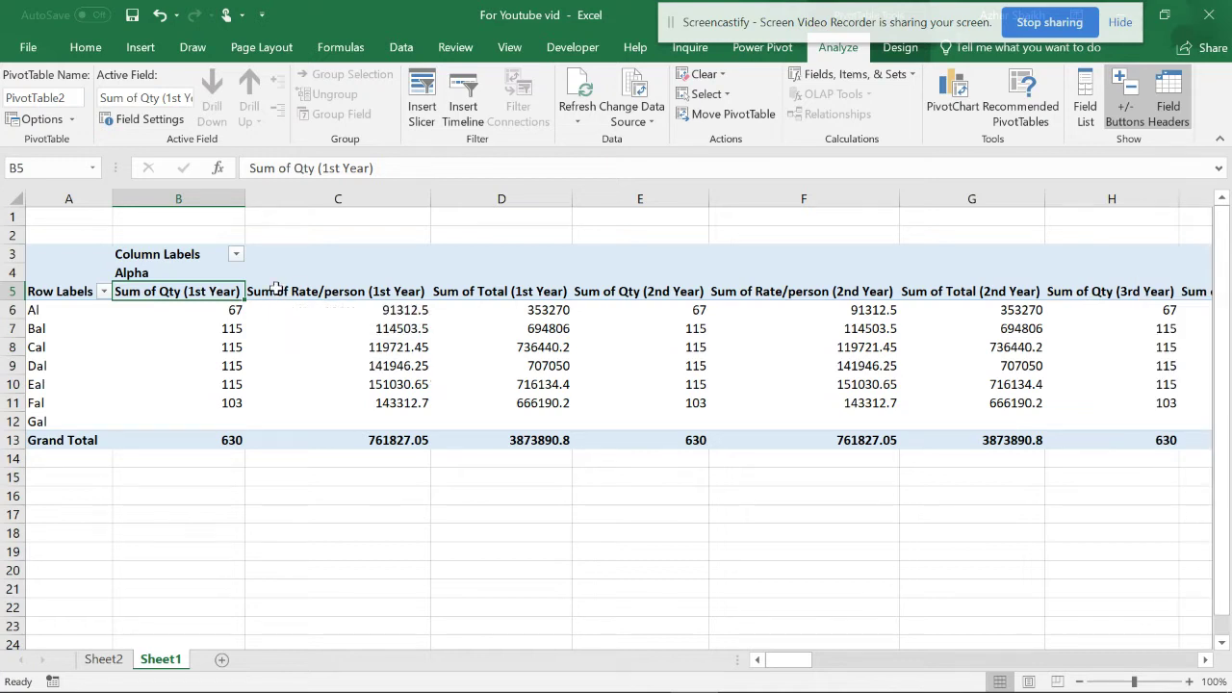
{"action": "left_click", "coordinate": [137, 273]}
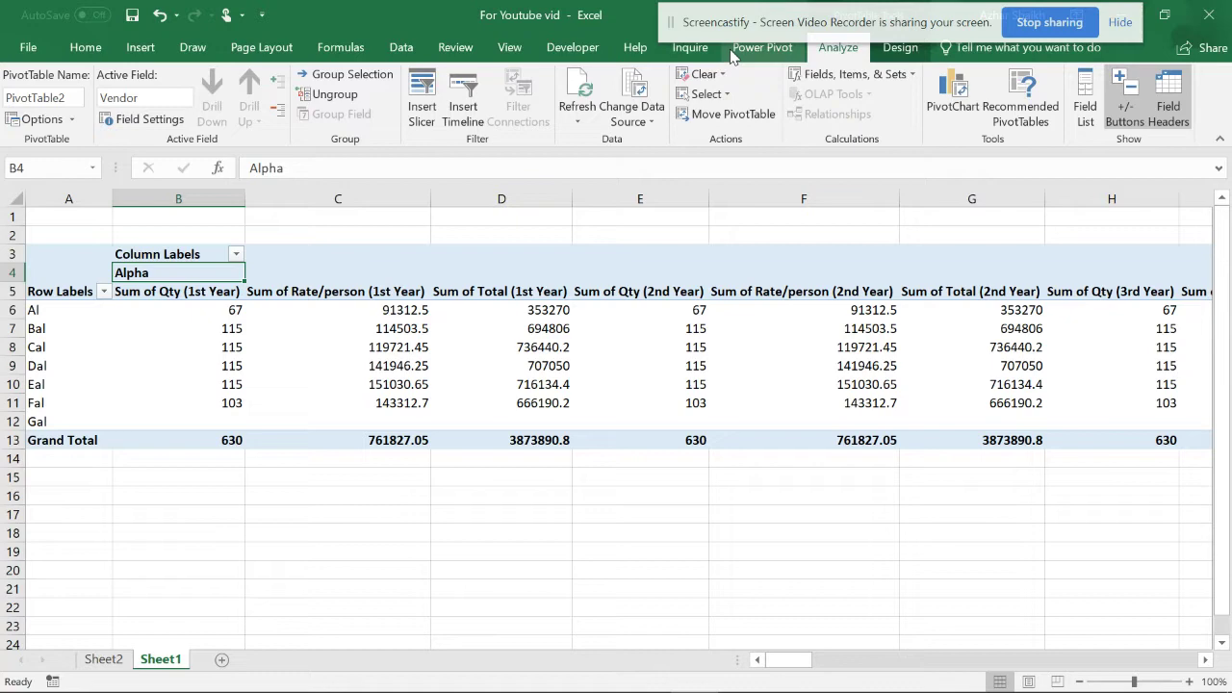
{"action": "left_click", "coordinate": [888, 53]}
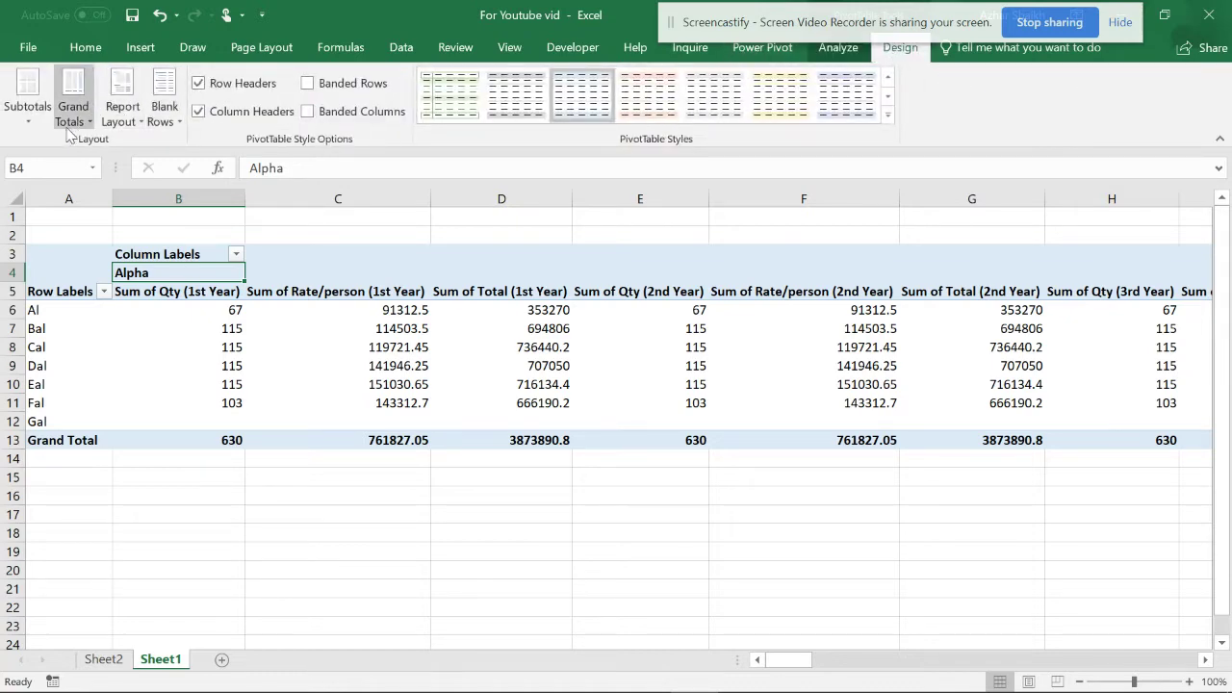
{"action": "left_click", "coordinate": [115, 128]}
{"action": "left_click", "coordinate": [206, 223]}
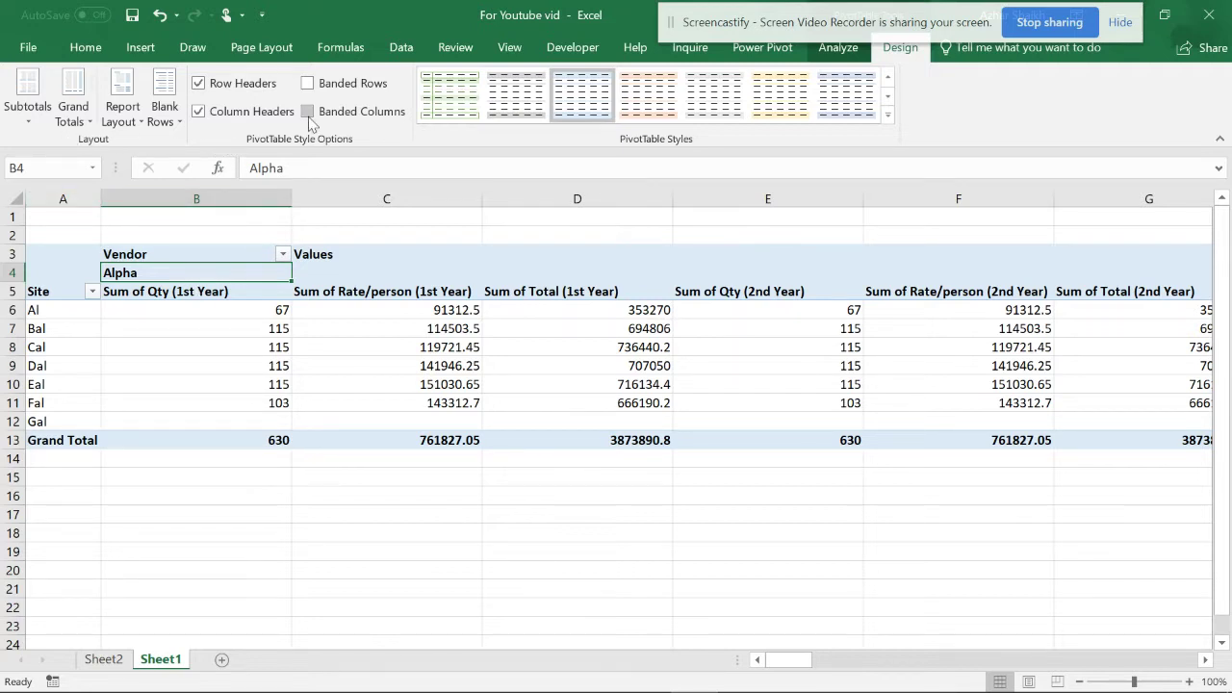
{"action": "left_click", "coordinate": [788, 58]}
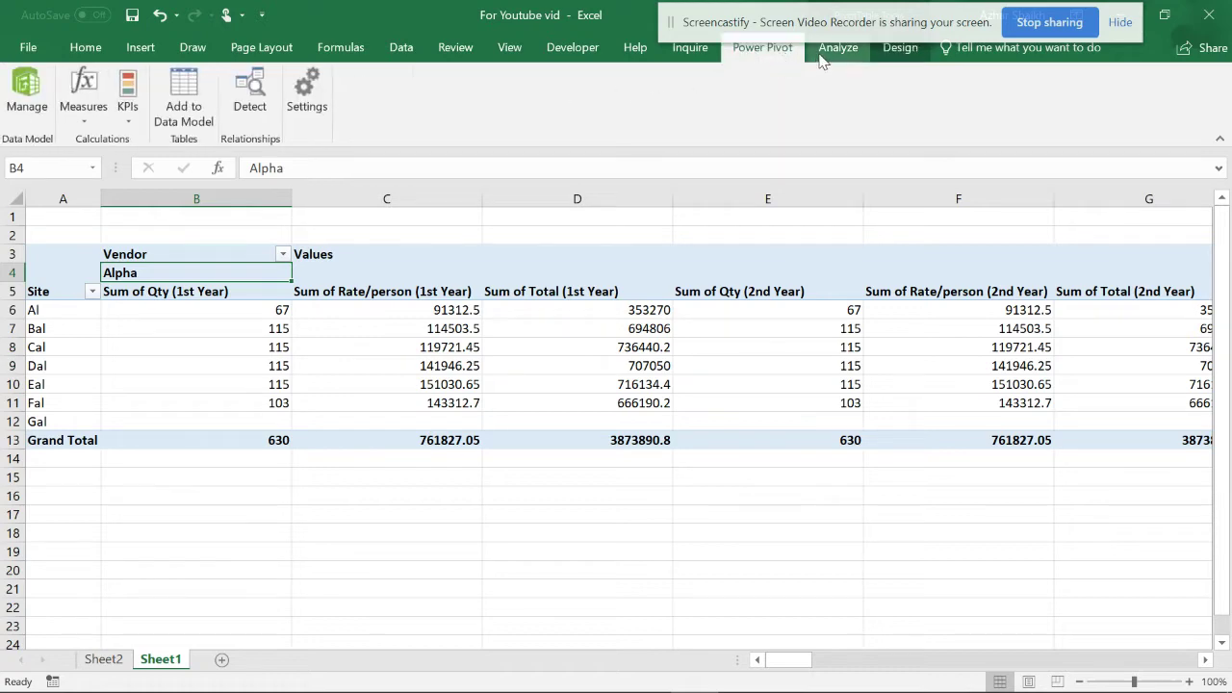
{"action": "left_click", "coordinate": [823, 56]}
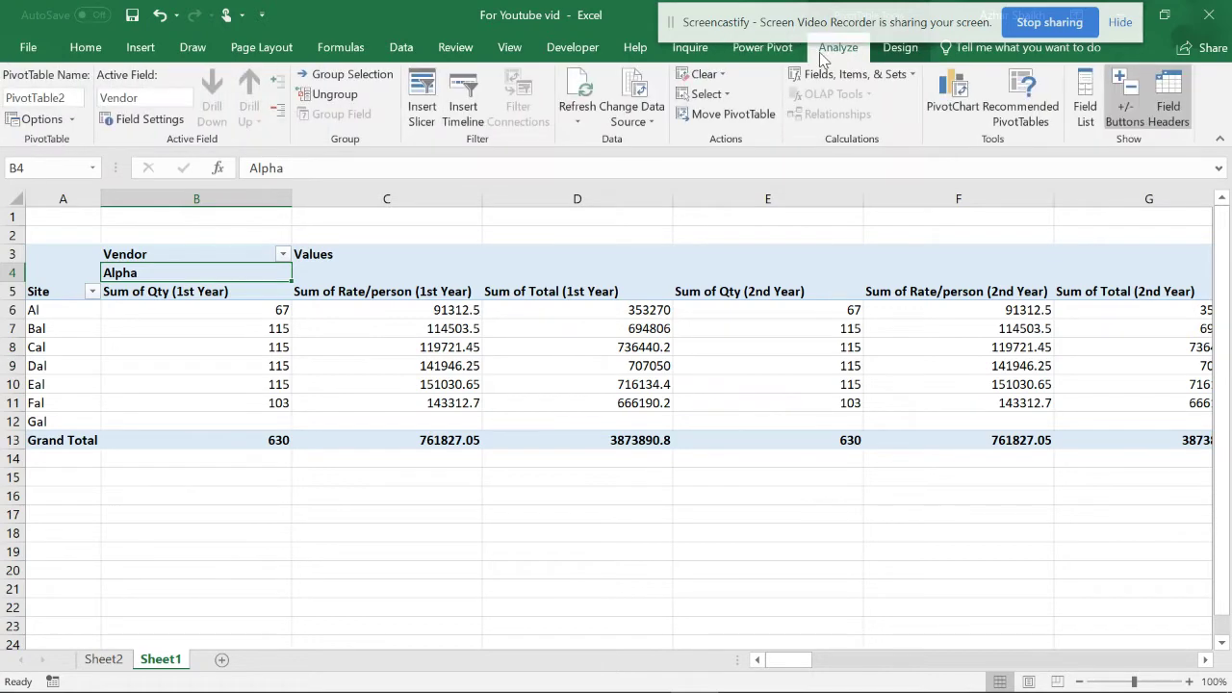
Enable 'Merge and center cells with labels' in the PivotTable Options Layout & Format settings.
{"action": "left_click", "coordinate": [74, 122]}
{"action": "left_click", "coordinate": [51, 143]}
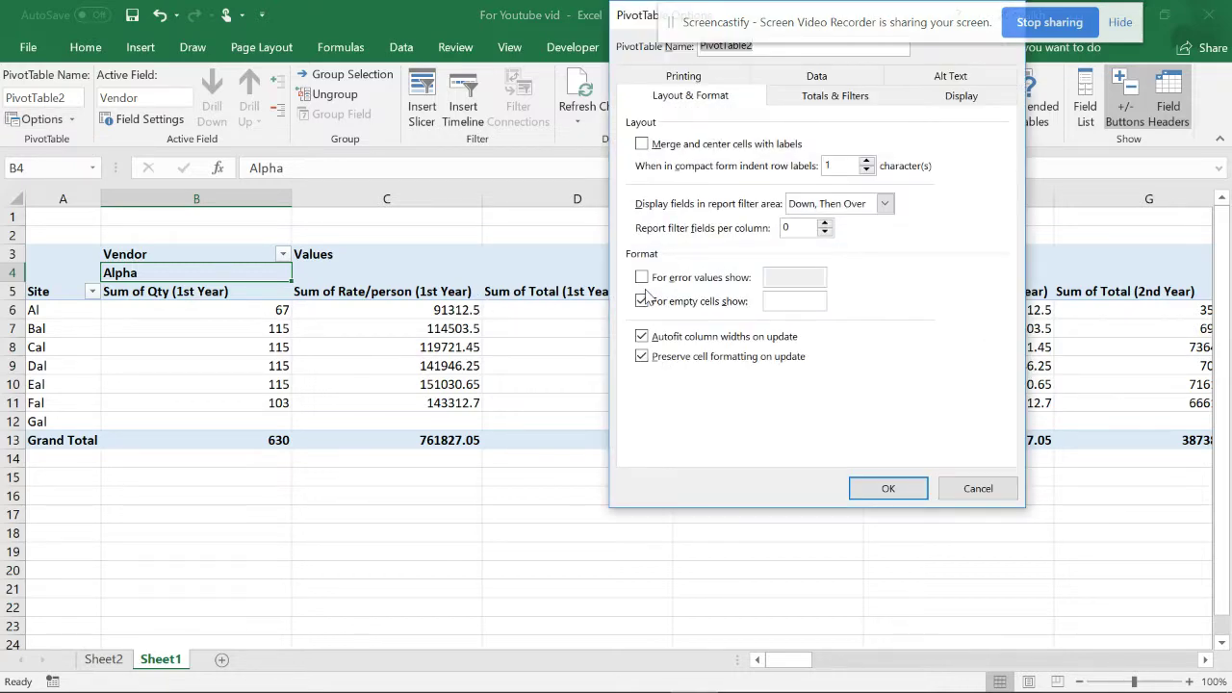
{"action": "left_click", "coordinate": [641, 144]}
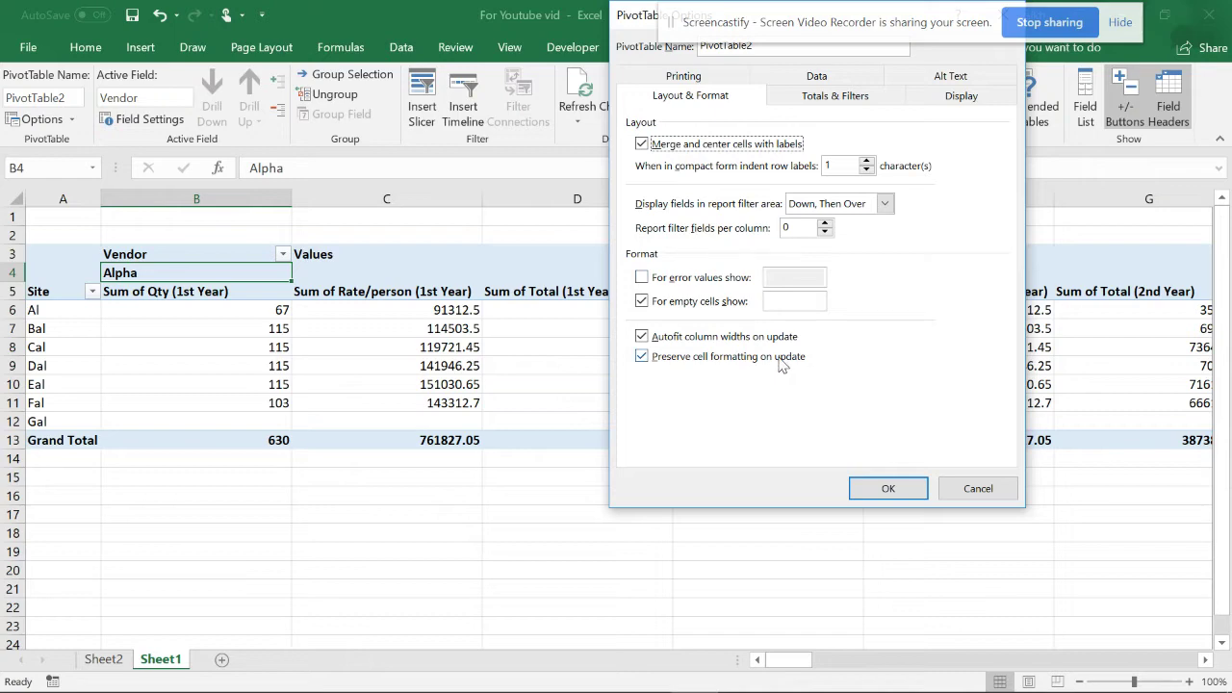
{"action": "left_click", "coordinate": [861, 491]}
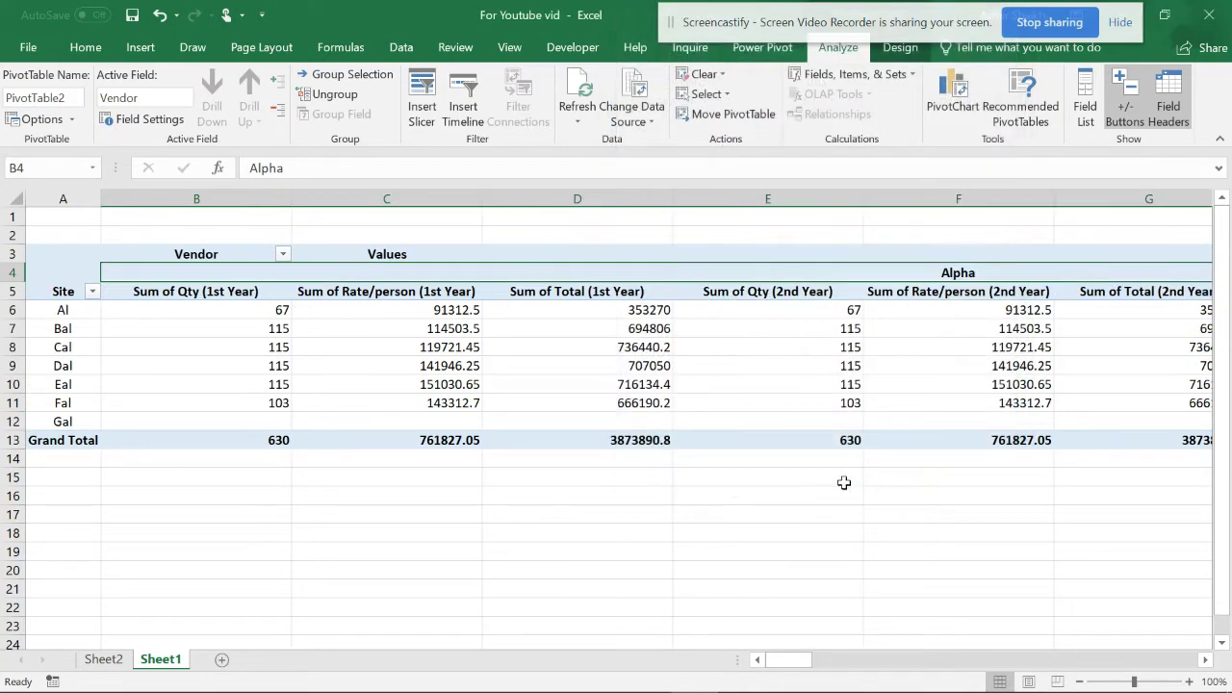
{"action": "left_click", "coordinate": [409, 347]}
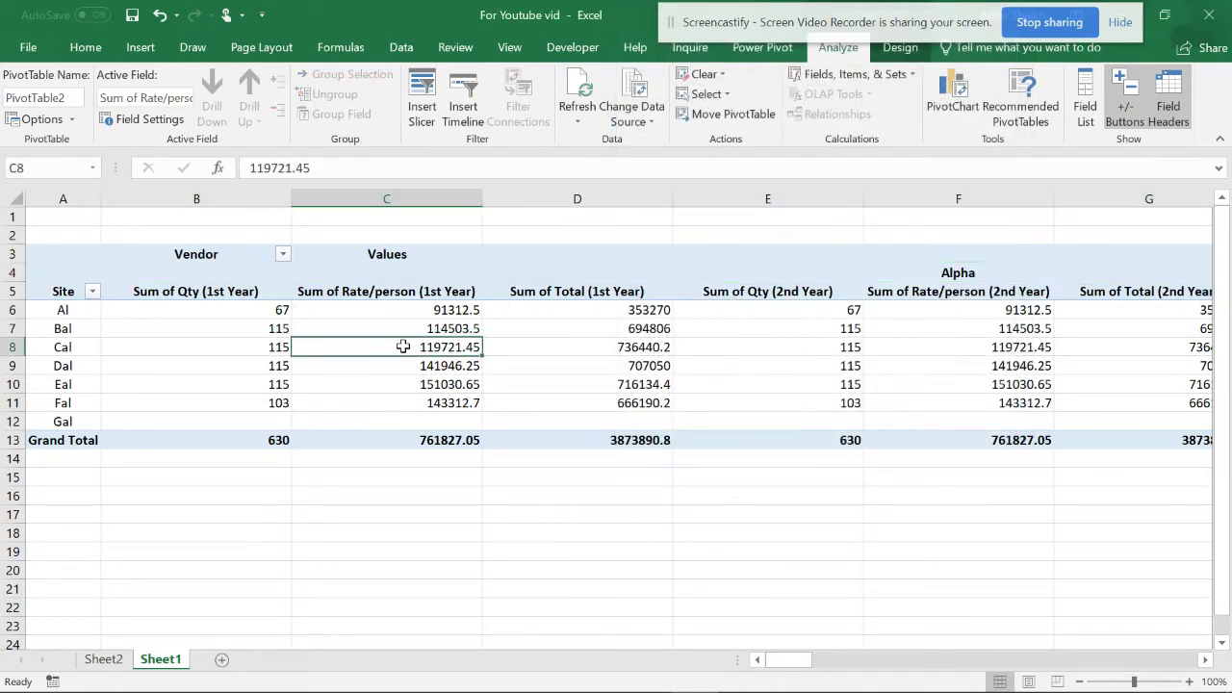
Add Description as a row field under Site.
{"action": "left_click", "coordinate": [1085, 99]}
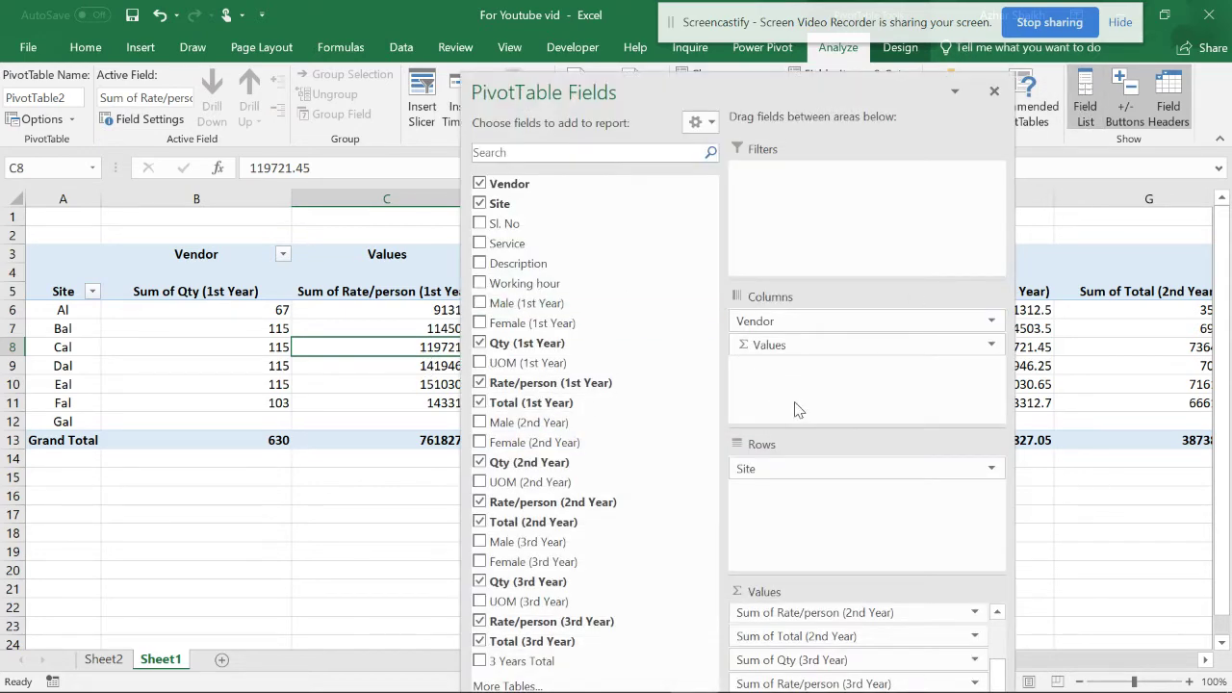
{"action": "left_click_drag", "start_coordinate": [583, 266], "coordinate": [772, 498]}
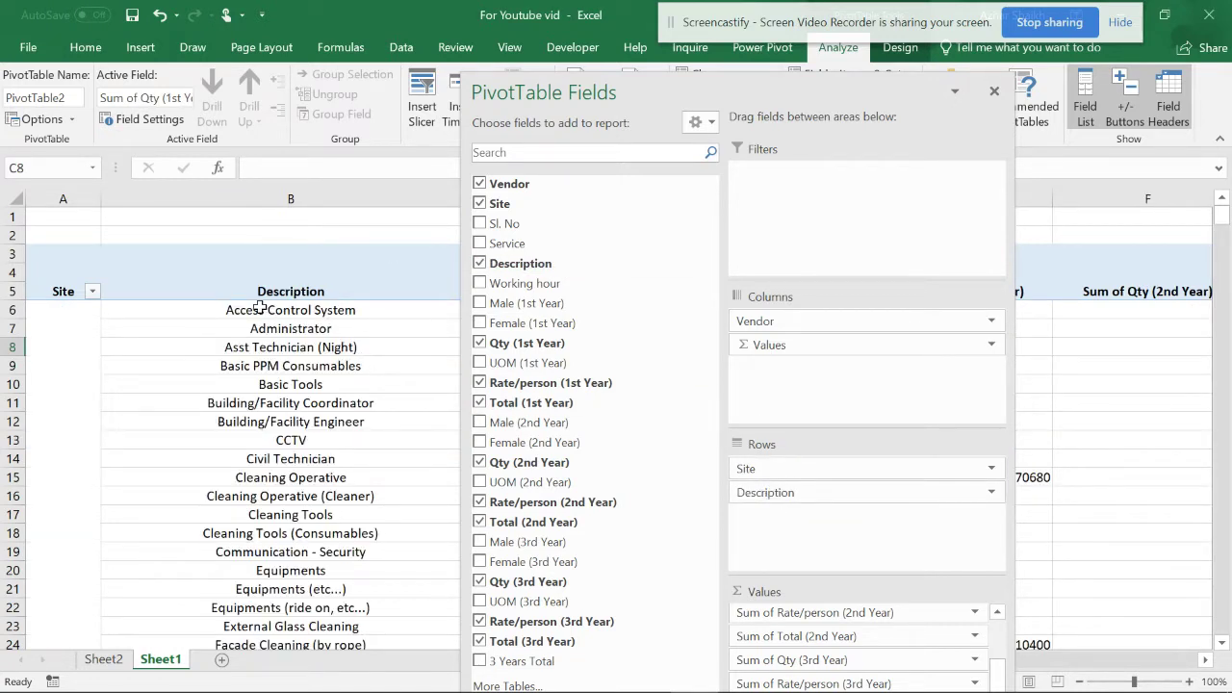
{"action": "left_click", "coordinate": [142, 344]}
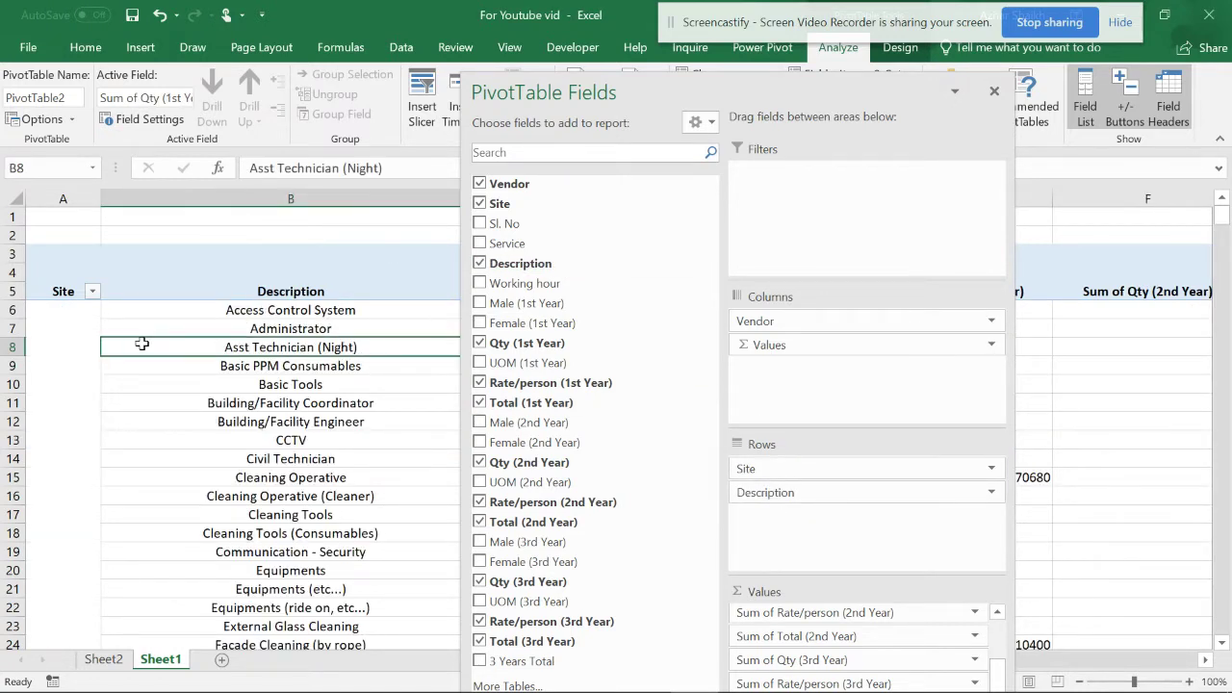
{"action": "left_click", "coordinate": [995, 90]}
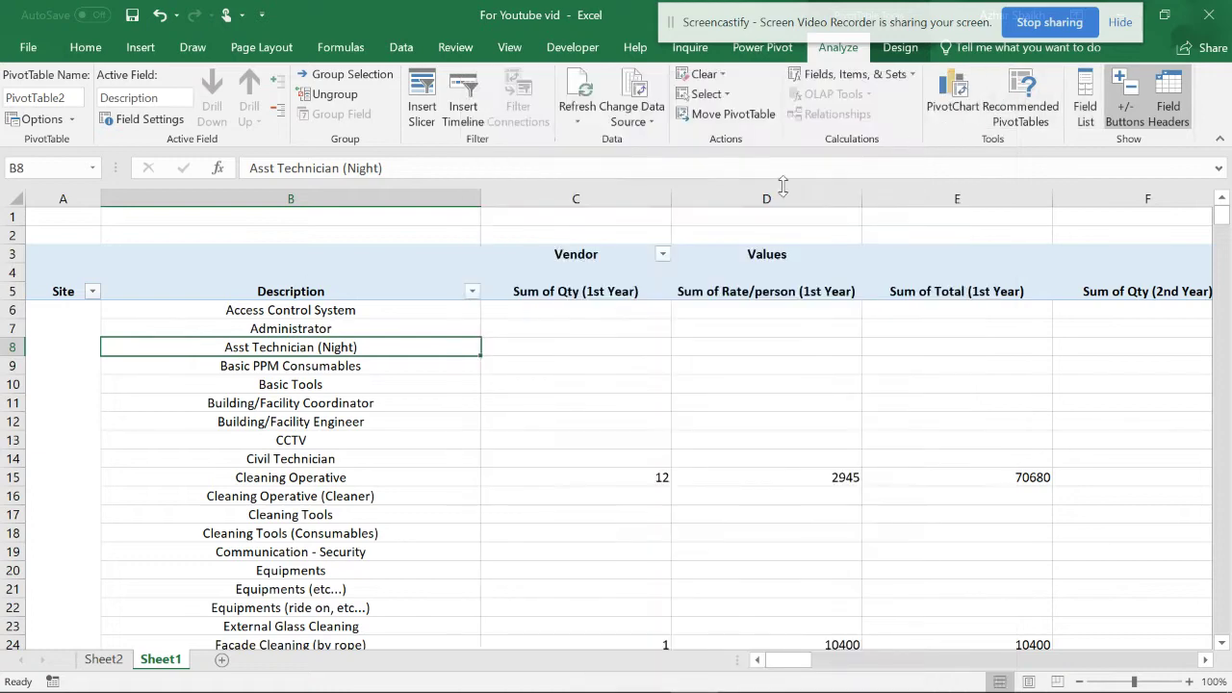
Left-align the descriptions in column B and narrow the column.
{"action": "left_click", "coordinate": [361, 199]}
{"action": "left_click", "coordinate": [85, 48]}
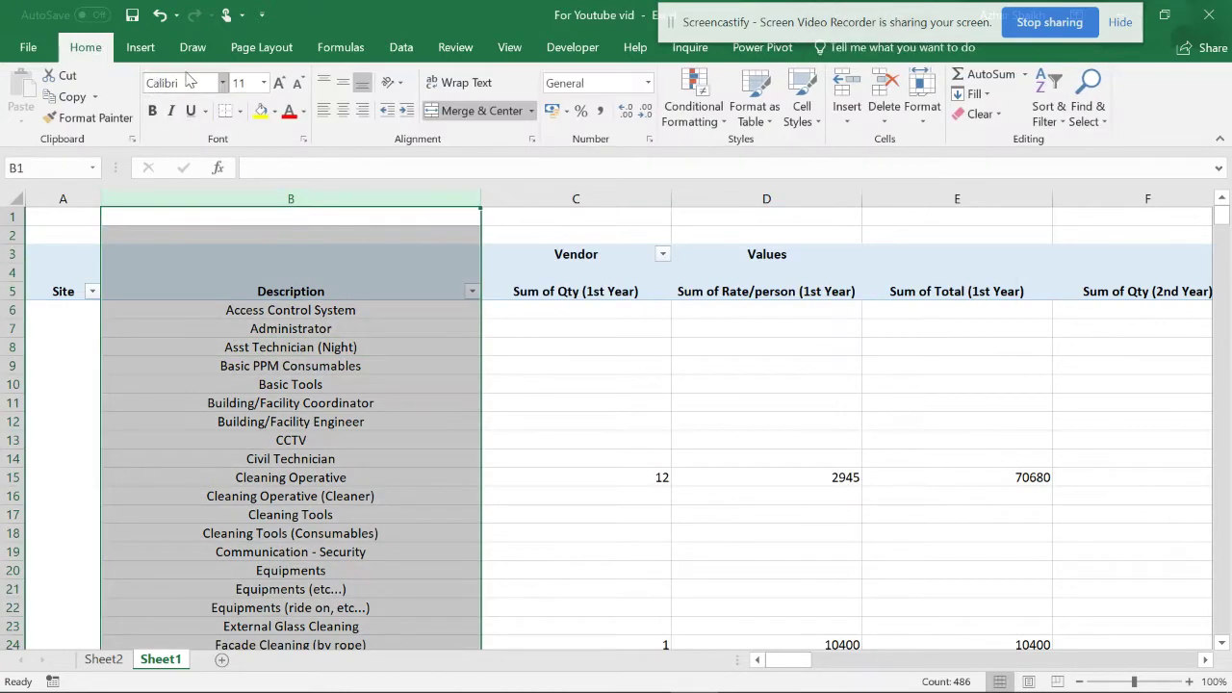
{"action": "left_click", "coordinate": [323, 111]}
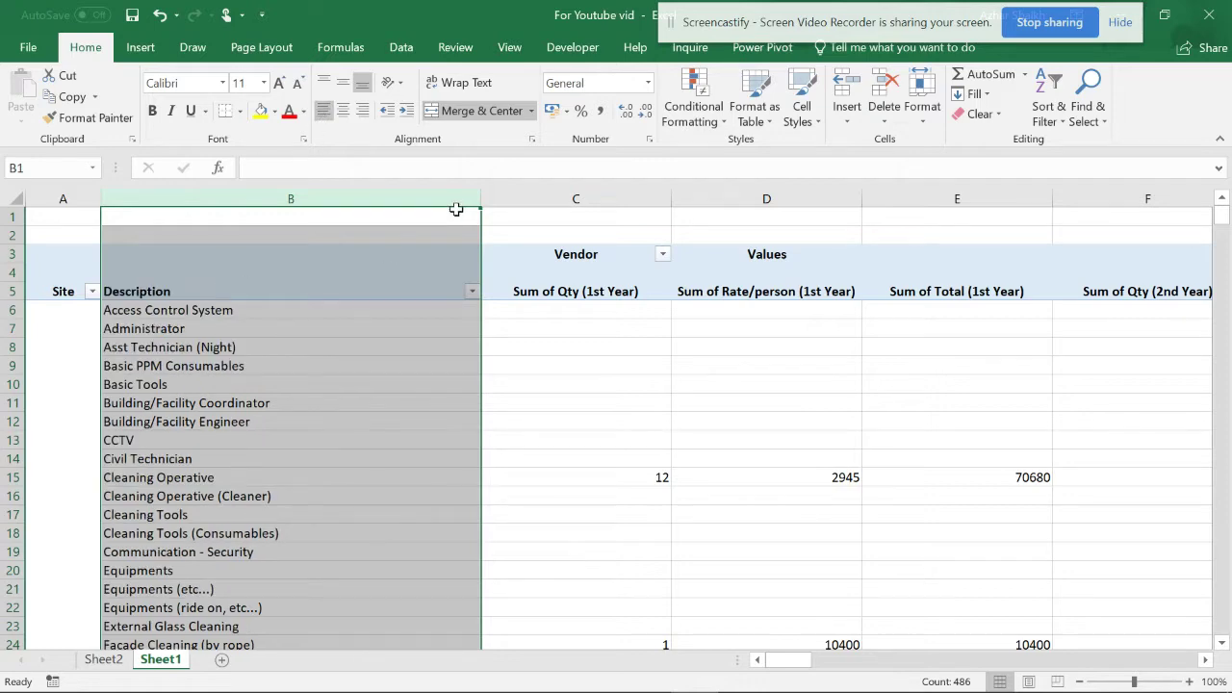
{"action": "left_click_drag", "start_coordinate": [479, 195], "coordinate": [278, 203]}
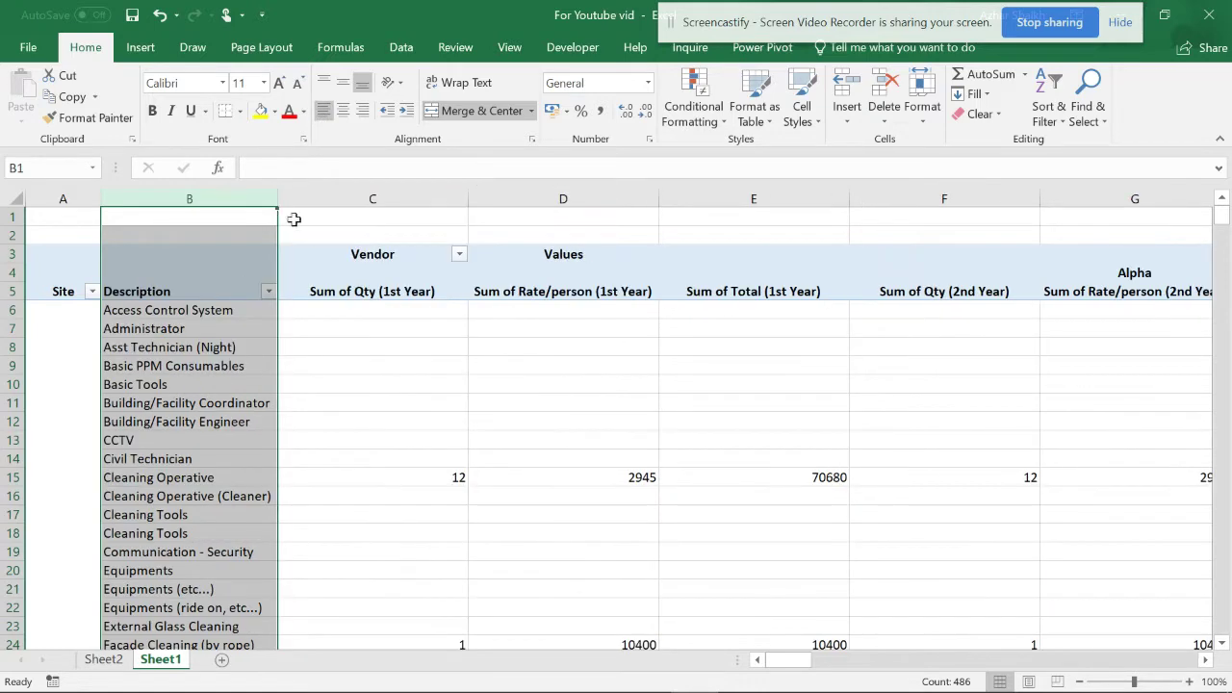
Narrow every worksheet column, then widen column B to show more description text.
{"action": "left_click", "coordinate": [16, 198]}
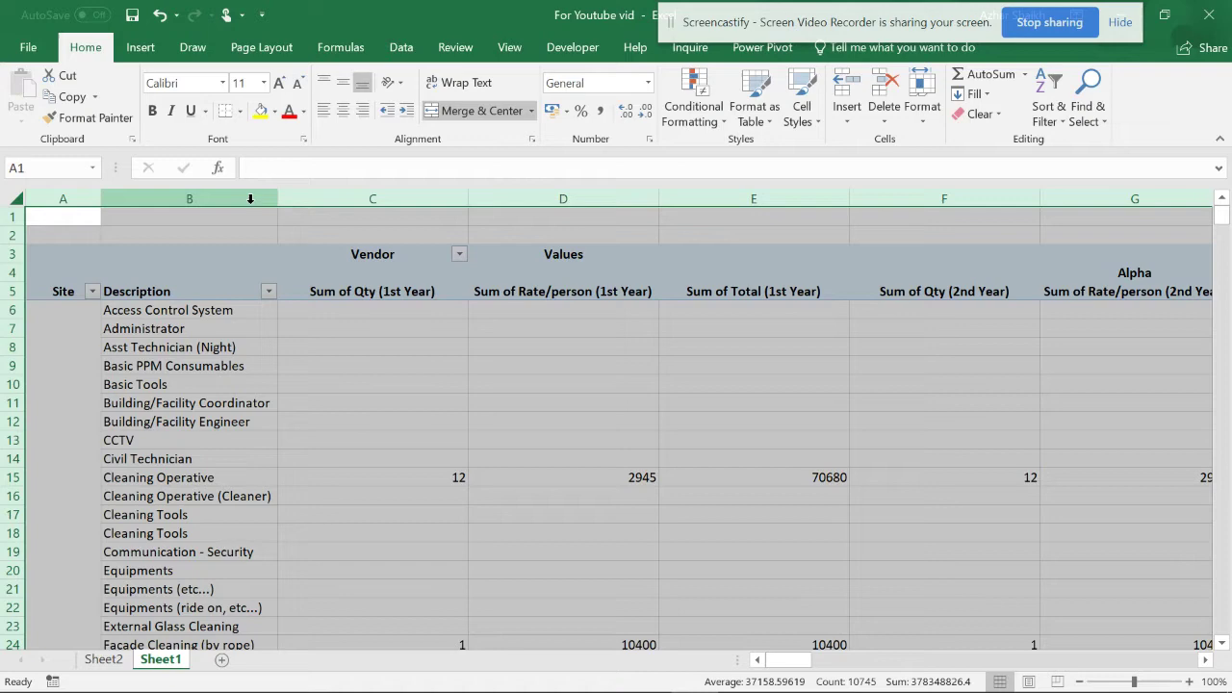
{"action": "left_click_drag", "start_coordinate": [276, 200], "coordinate": [169, 201]}
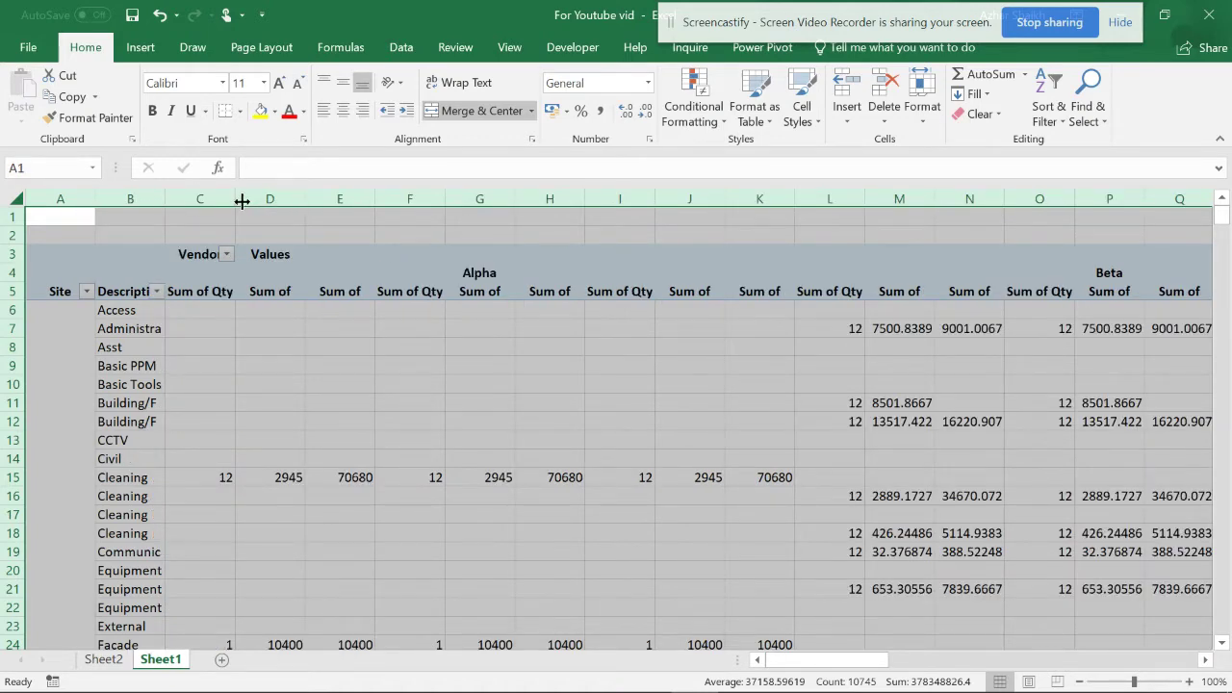
{"action": "left_click_drag", "start_coordinate": [235, 200], "coordinate": [233, 197]}
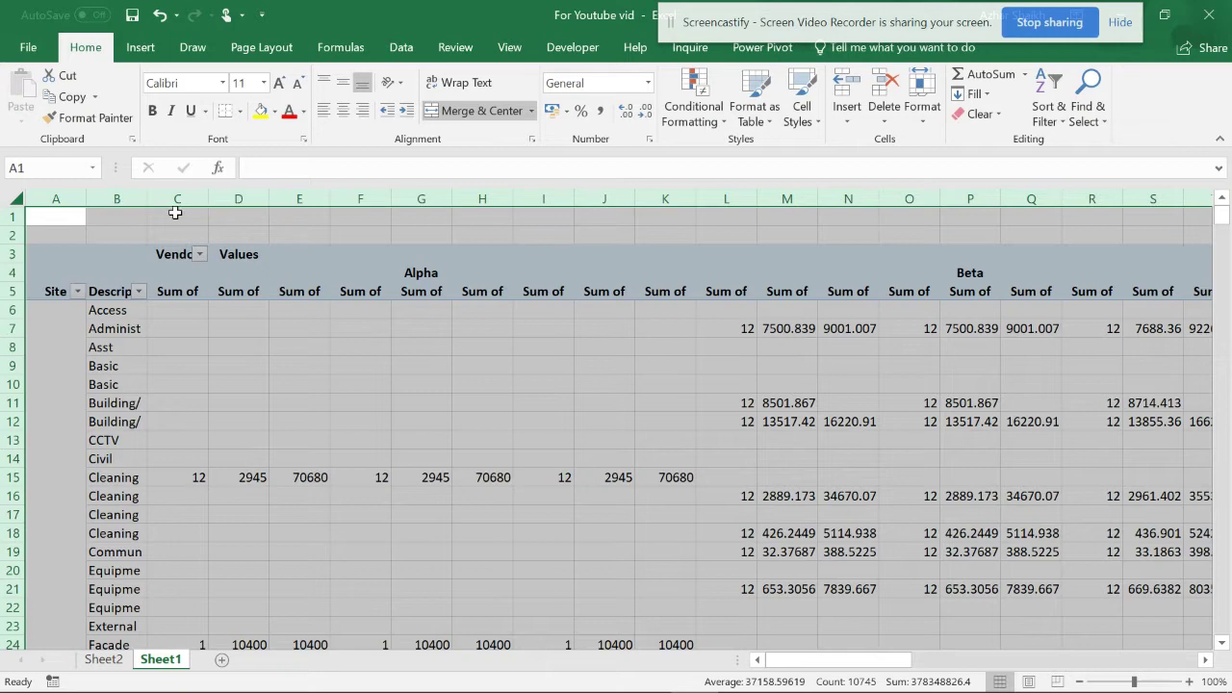
{"action": "left_click", "coordinate": [116, 198]}
{"action": "left_click_drag", "start_coordinate": [146, 199], "coordinate": [180, 202]}
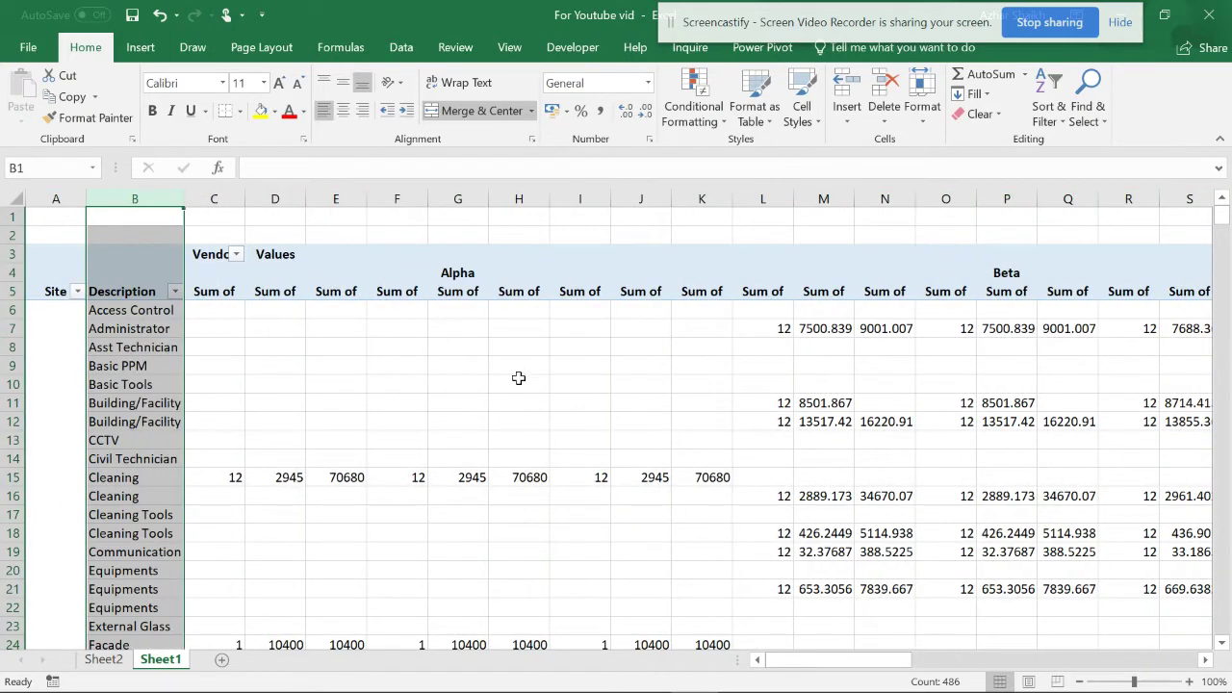
Scroll down to the Technician descriptions around rows 132-136 and check their full text.
{"action": "scroll", "coordinate": [332, 396], "scroll_direction": "down", "scroll_amount": 11}
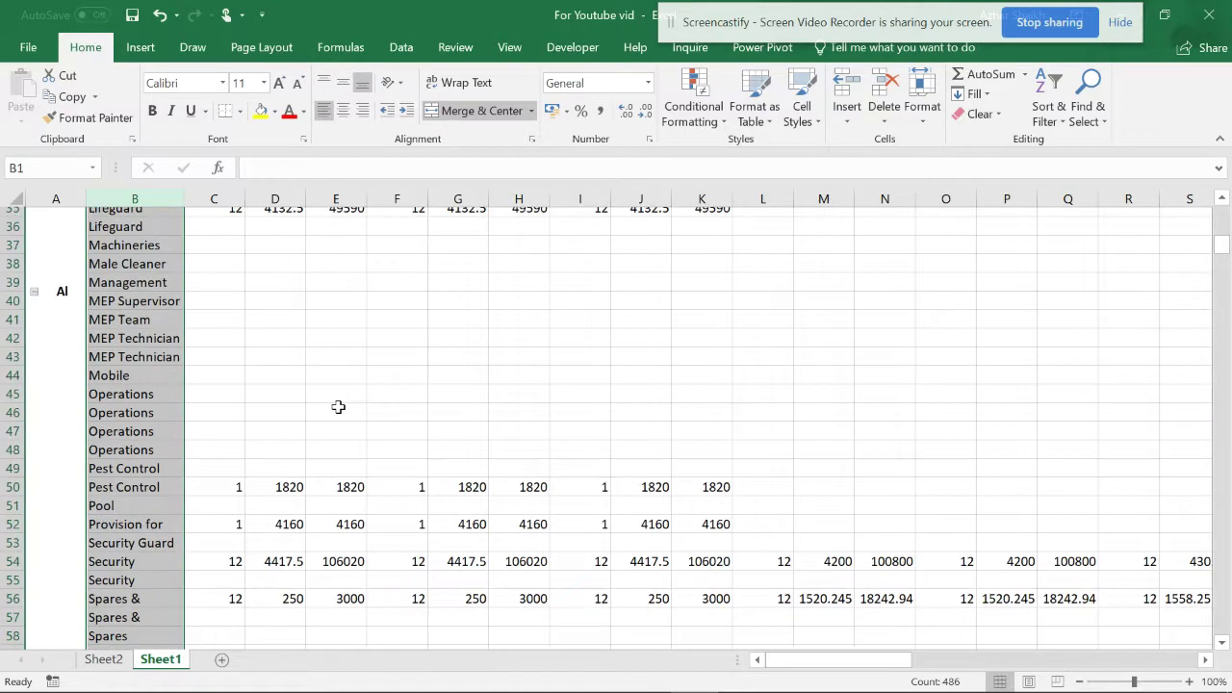
{"action": "scroll", "coordinate": [338, 407], "scroll_direction": "down", "scroll_amount": 9}
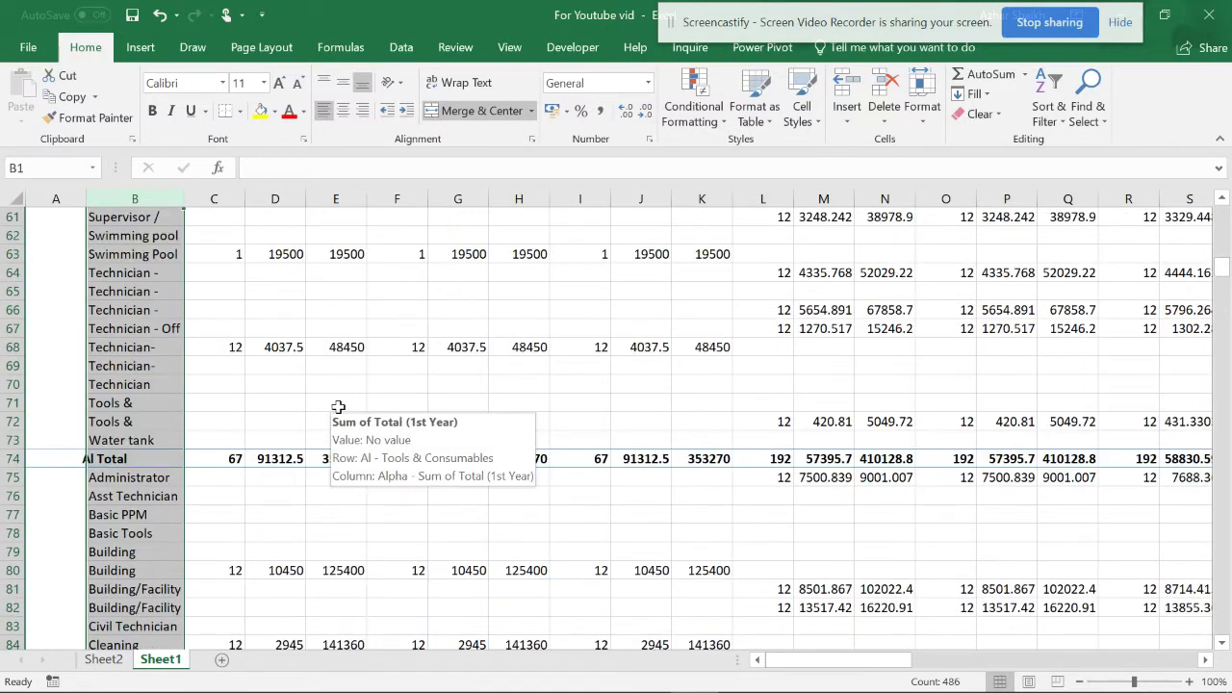
{"action": "scroll", "coordinate": [320, 377], "scroll_direction": "down", "scroll_amount": 10}
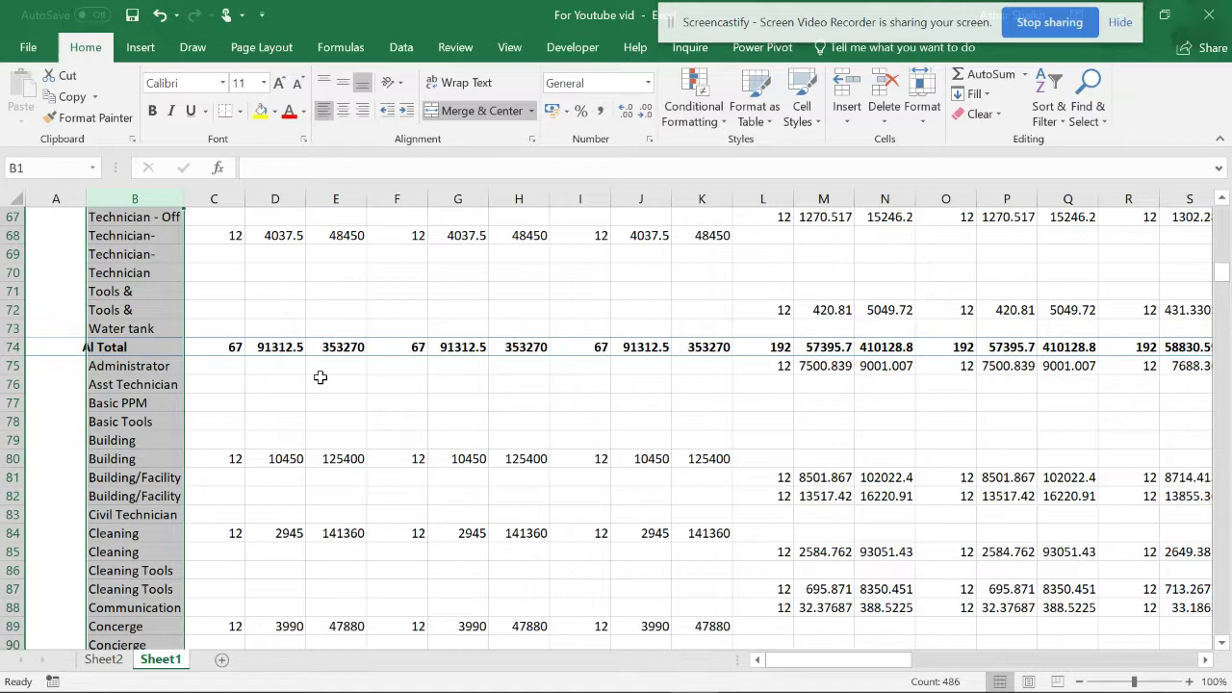
{"action": "scroll", "coordinate": [320, 377], "scroll_direction": "down", "scroll_amount": 6}
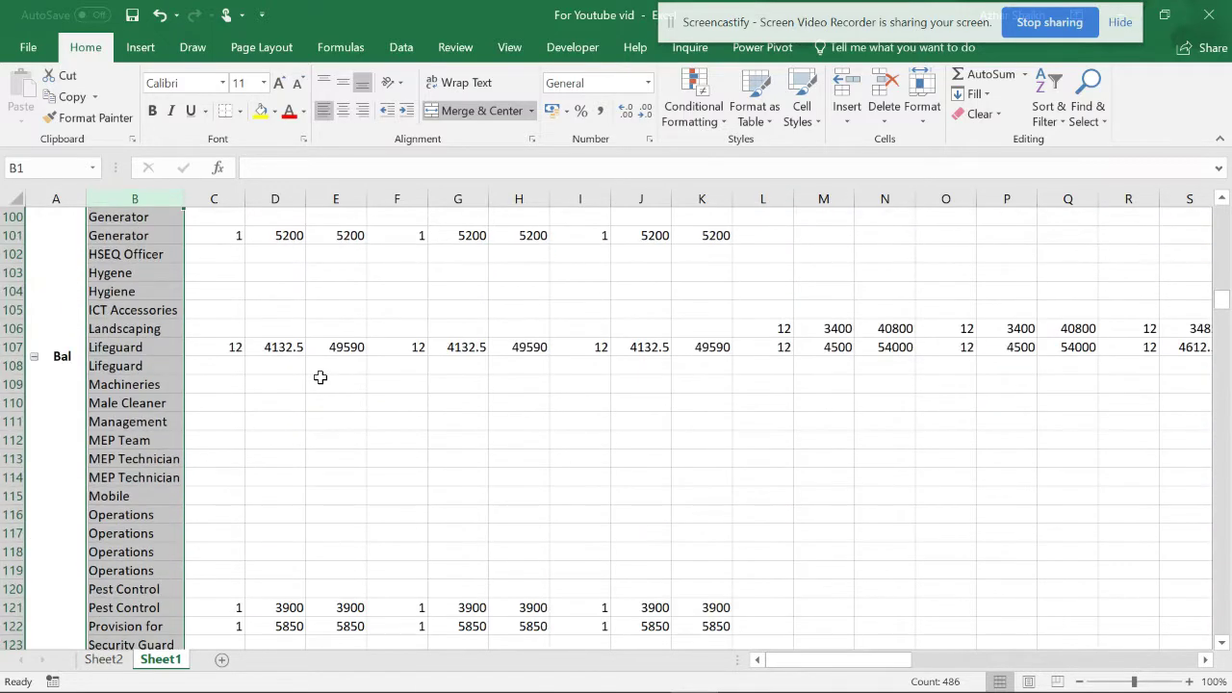
{"action": "scroll", "coordinate": [311, 391], "scroll_direction": "down", "scroll_amount": 6}
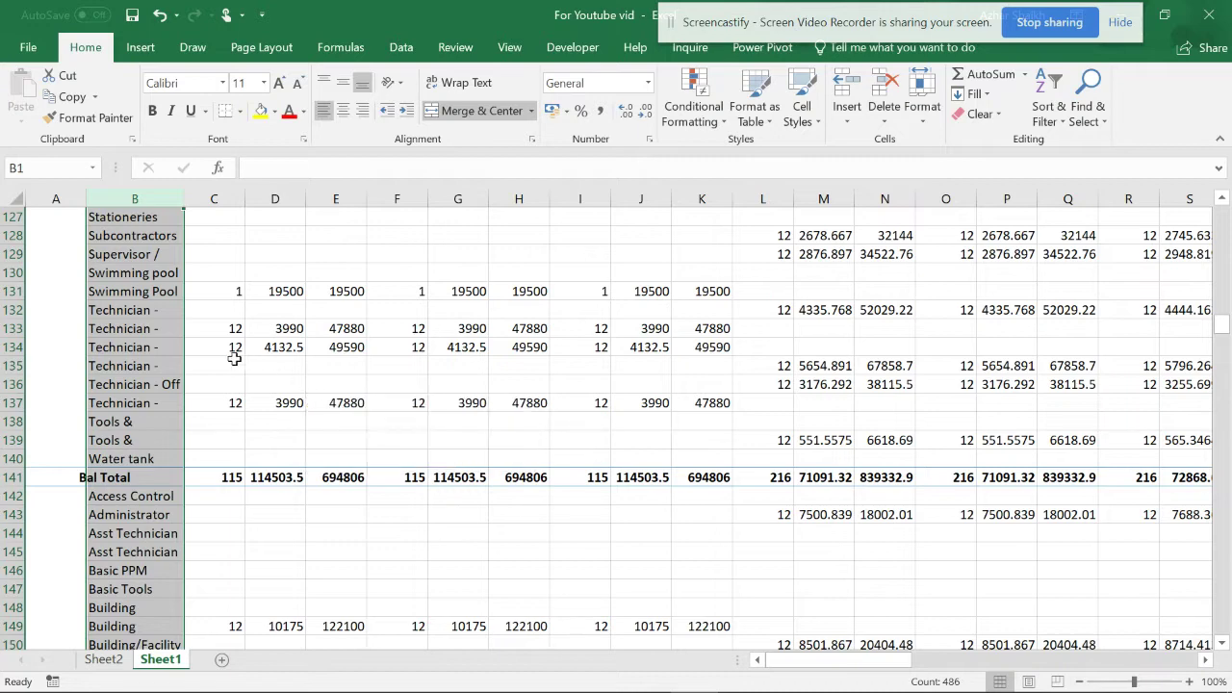
{"action": "left_click", "coordinate": [103, 368]}
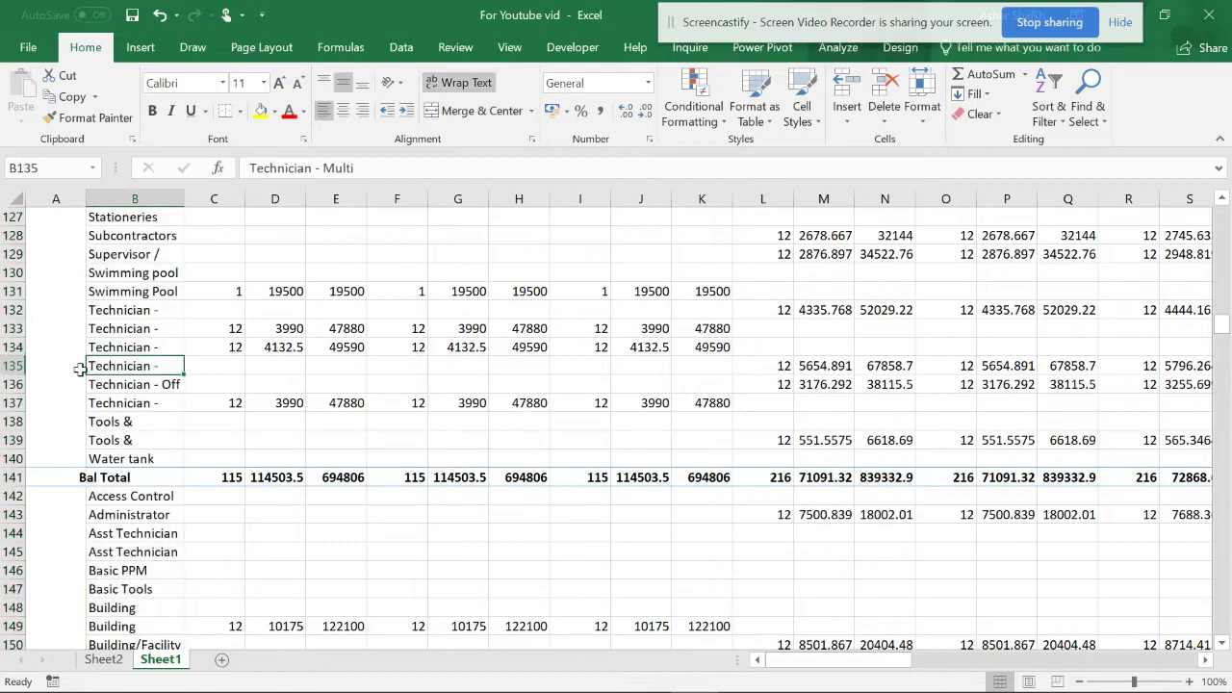
{"action": "left_click", "coordinate": [14, 366]}
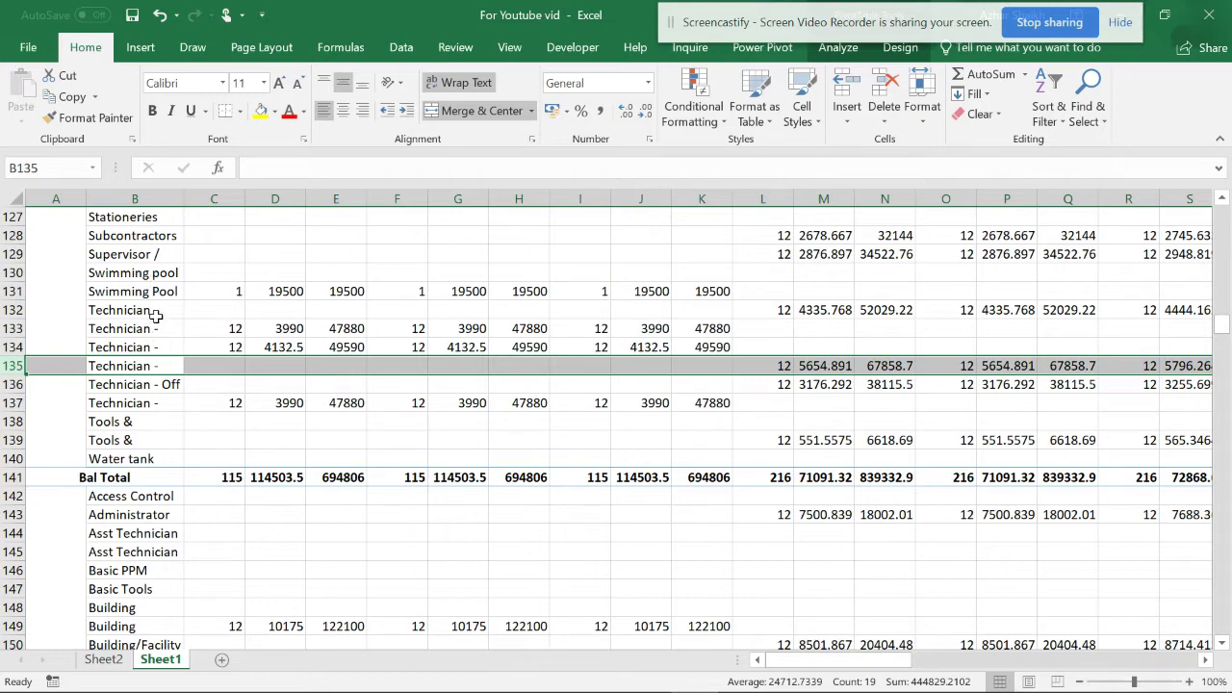
{"action": "left_click_drag", "start_coordinate": [154, 316], "coordinate": [162, 364]}
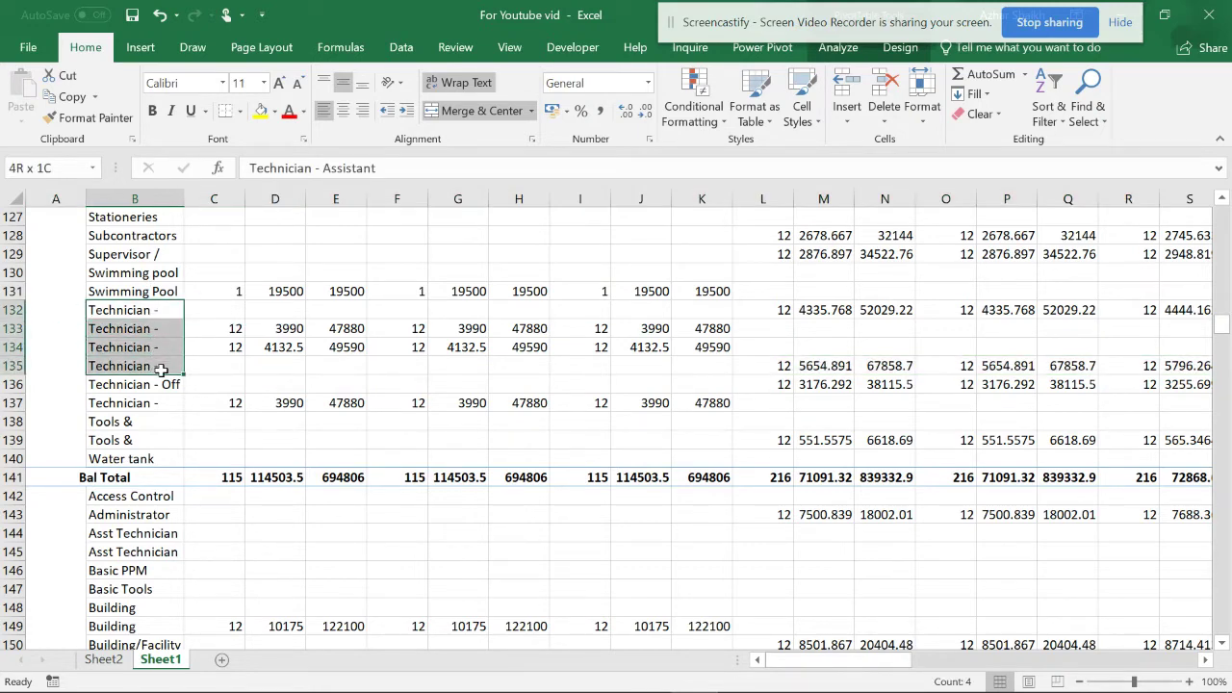
{"action": "left_click", "coordinate": [161, 314]}
{"action": "left_click", "coordinate": [168, 323]}
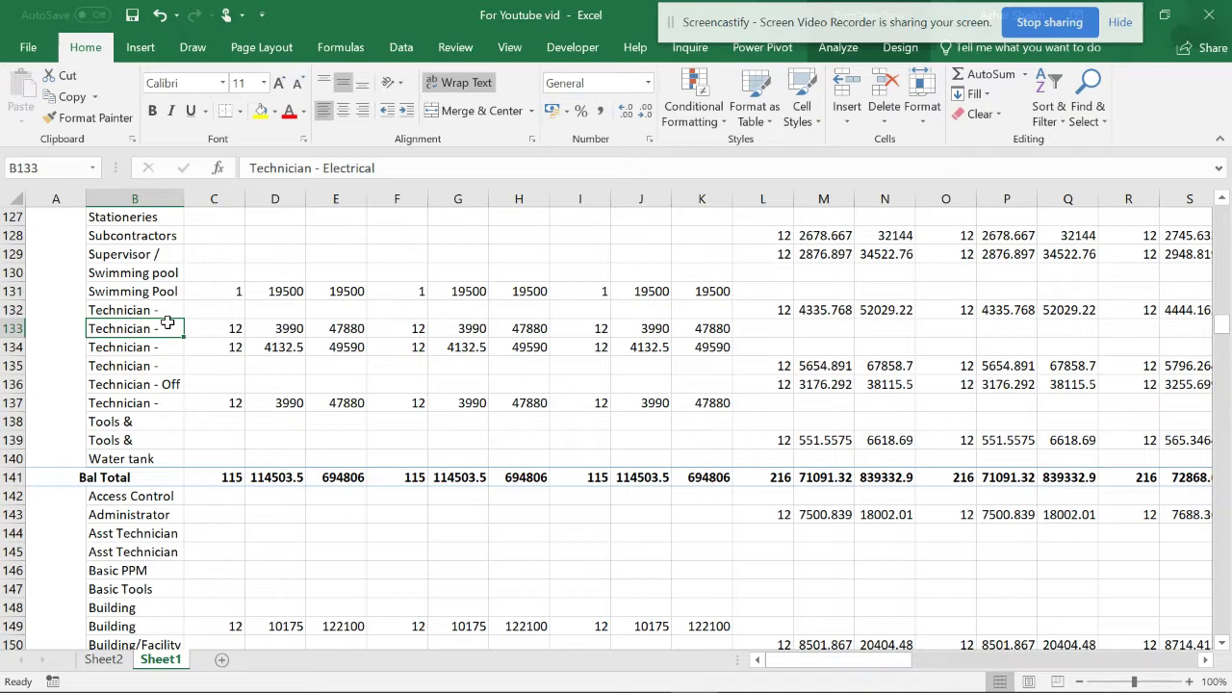
{"action": "left_click", "coordinate": [162, 347]}
{"action": "left_click", "coordinate": [161, 365]}
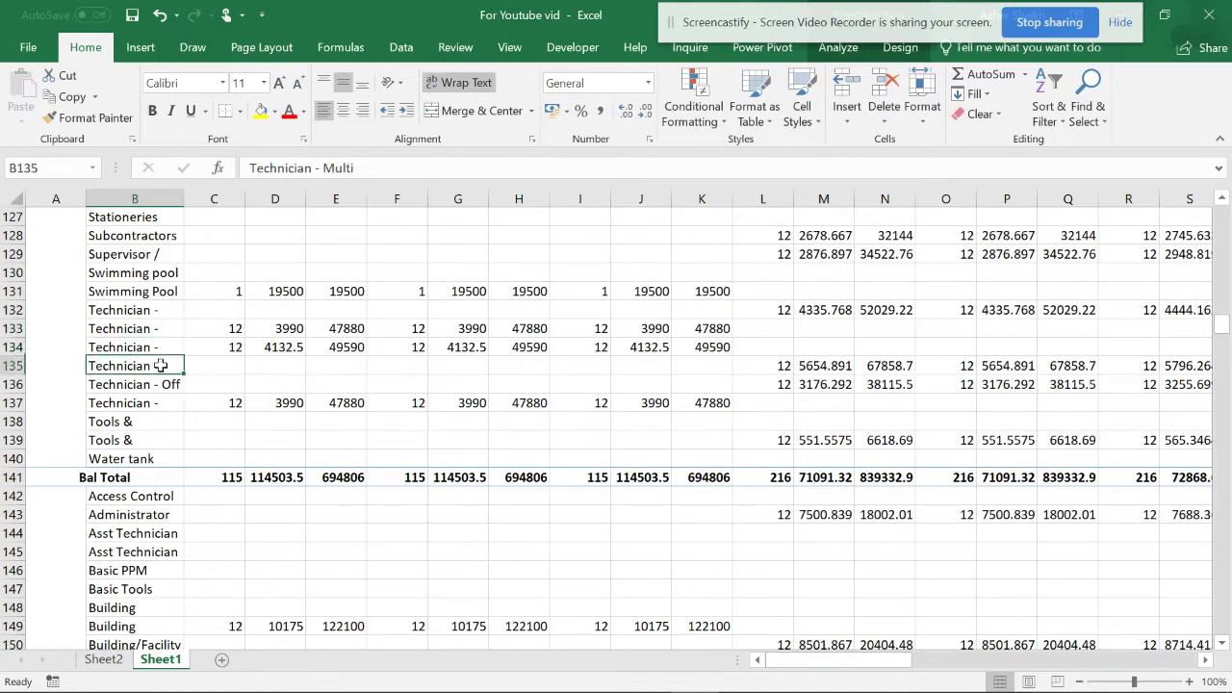
{"action": "left_click", "coordinate": [162, 382]}
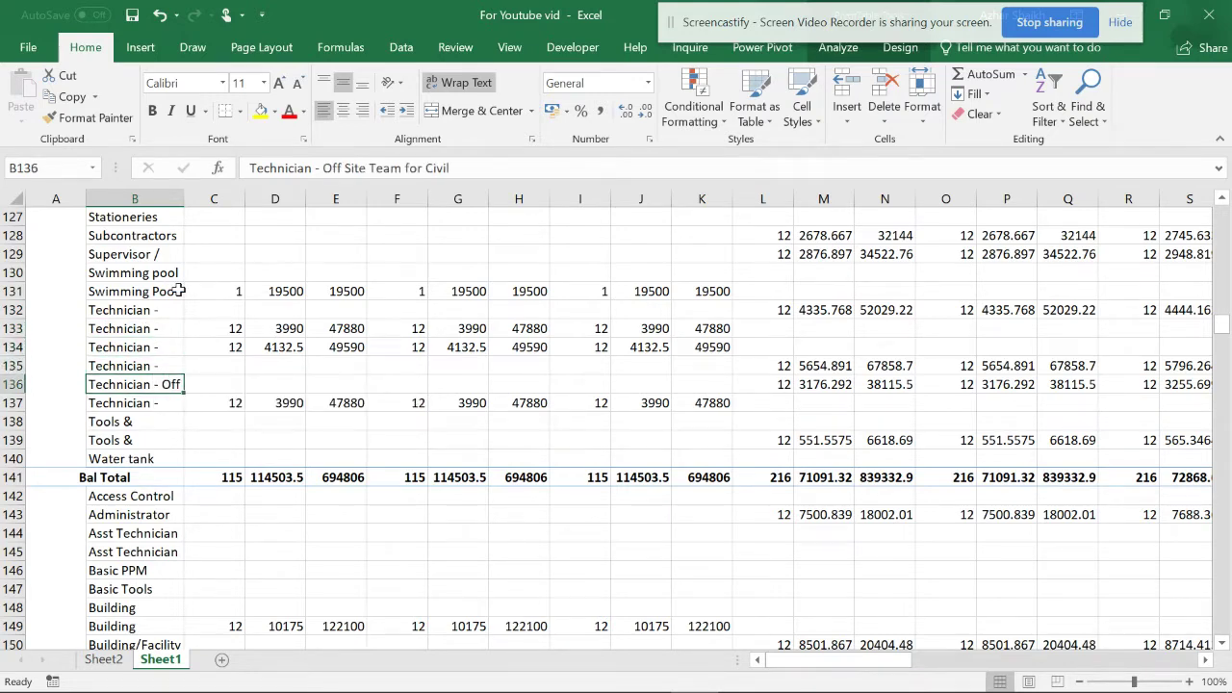
Widen column B to 19.00 and scroll back up to the pivot header.
{"action": "scroll", "coordinate": [178, 291], "scroll_direction": "down", "scroll_amount": 1}
{"action": "scroll", "coordinate": [173, 227], "scroll_direction": "up", "scroll_amount": 3}
{"action": "left_click_drag", "start_coordinate": [178, 196], "coordinate": [224, 197]}
{"action": "scroll", "coordinate": [255, 251], "scroll_direction": "up", "scroll_amount": 13}
{"action": "scroll", "coordinate": [263, 223], "scroll_direction": "up", "scroll_amount": 20}
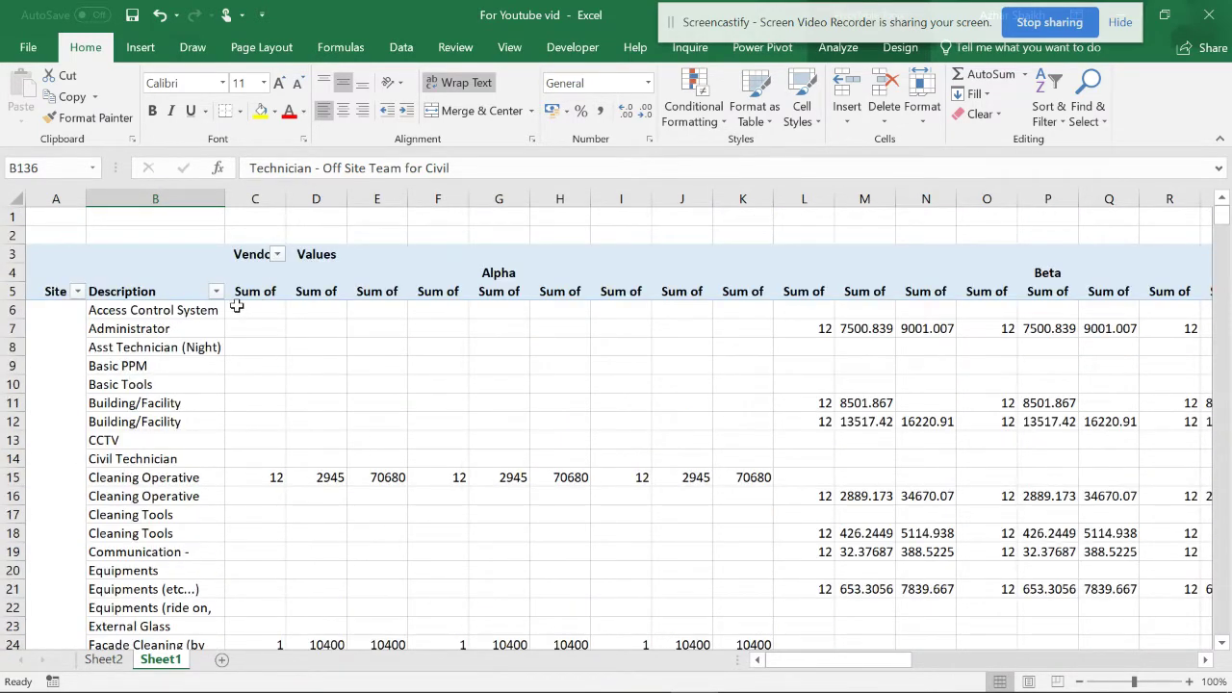
Freeze panes at C6 so the pivot headers and label columns stay visible, then open Find and Replace.
{"action": "left_click", "coordinate": [236, 306]}
{"action": "left_click", "coordinate": [509, 47]}
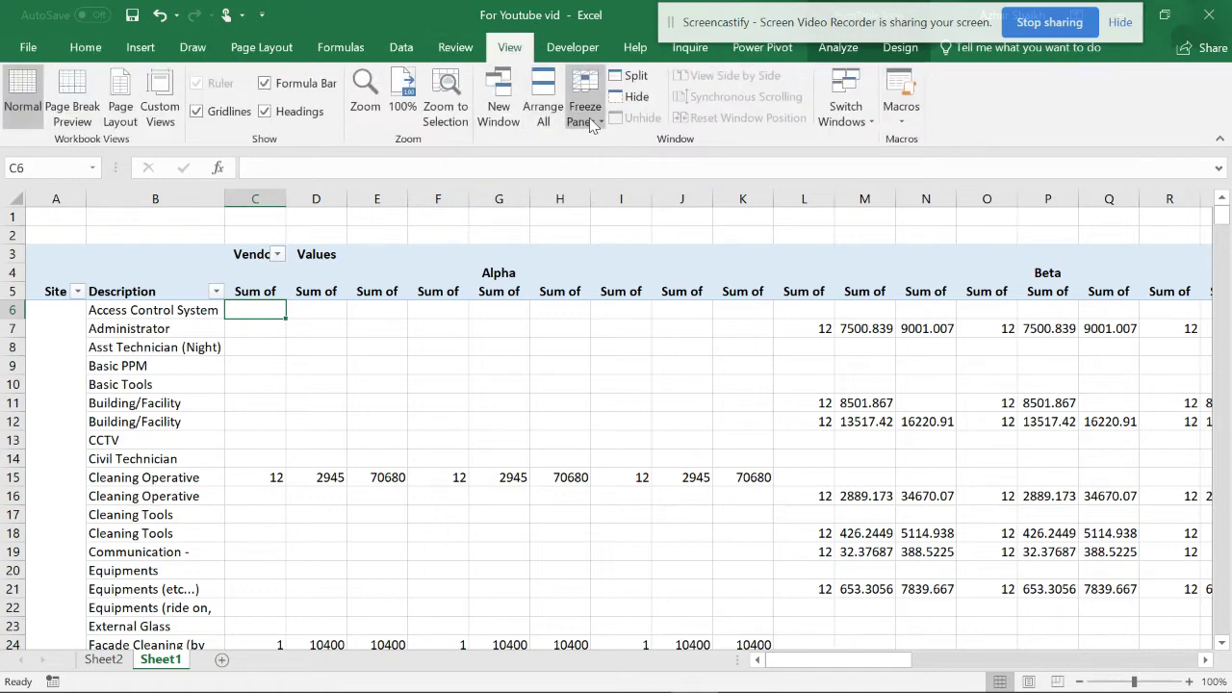
{"action": "left_click", "coordinate": [589, 117]}
{"action": "left_click", "coordinate": [620, 144]}
{"action": "scroll", "coordinate": [351, 294], "scroll_direction": "down", "scroll_amount": 2}
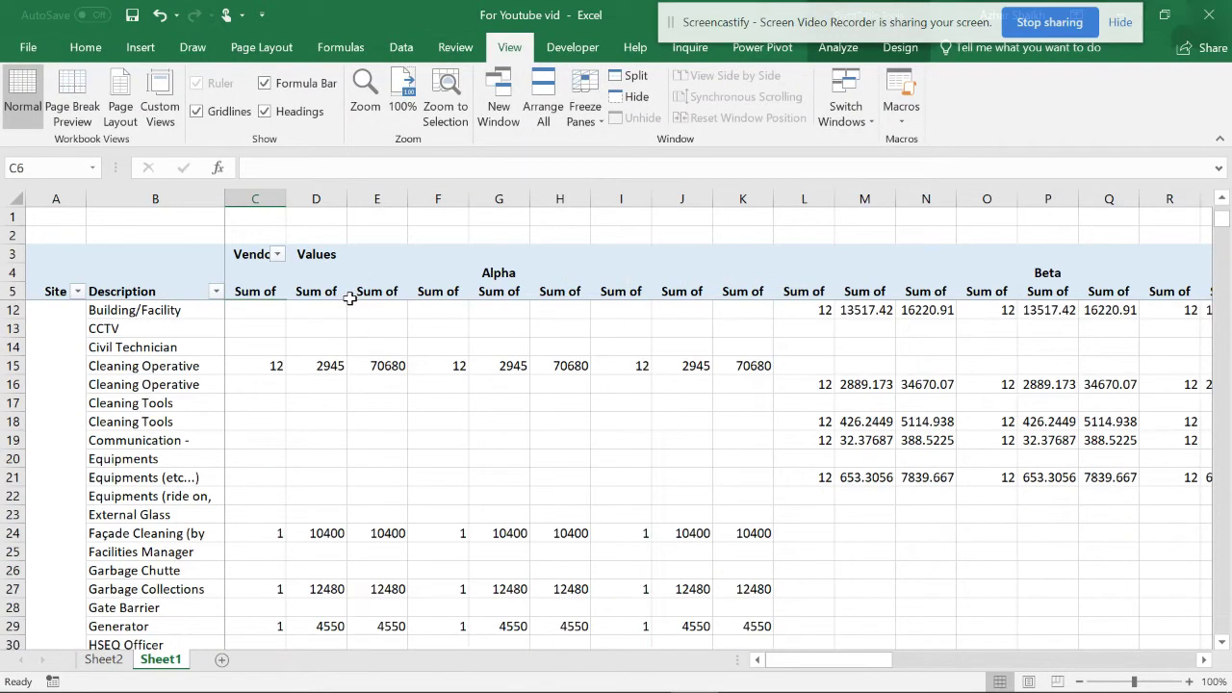
{"action": "scroll", "coordinate": [351, 294], "scroll_direction": "up", "scroll_amount": 2}
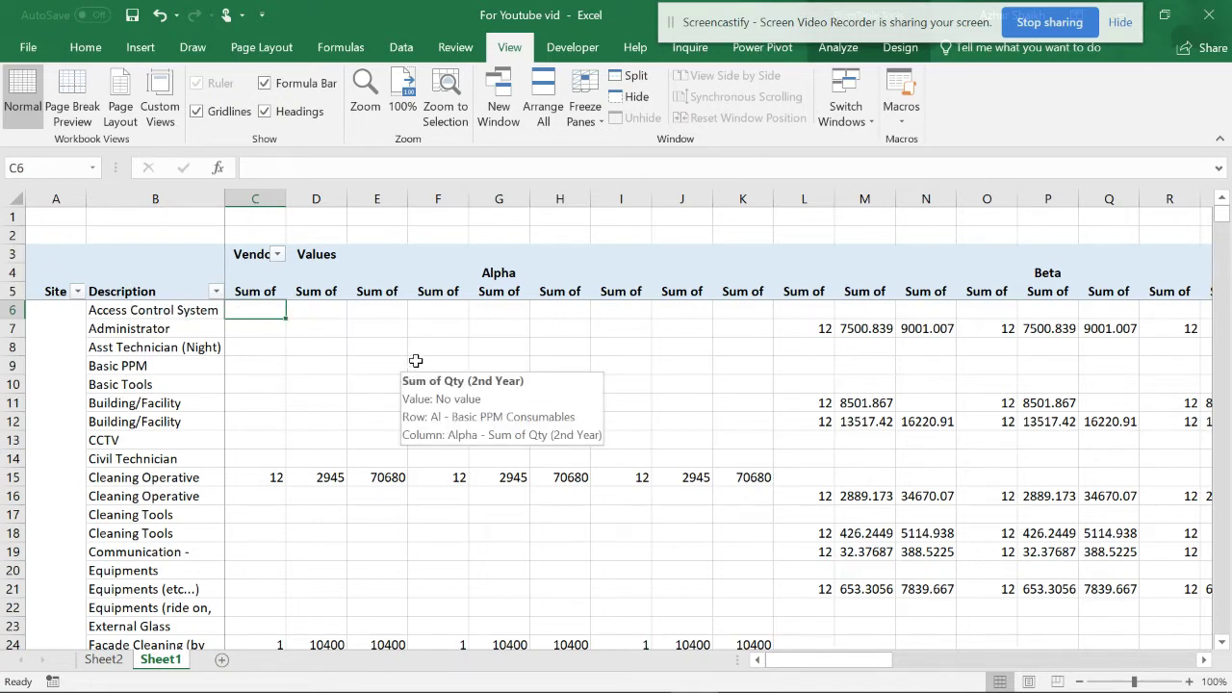
{"action": "key", "text": "ctrl+h"}
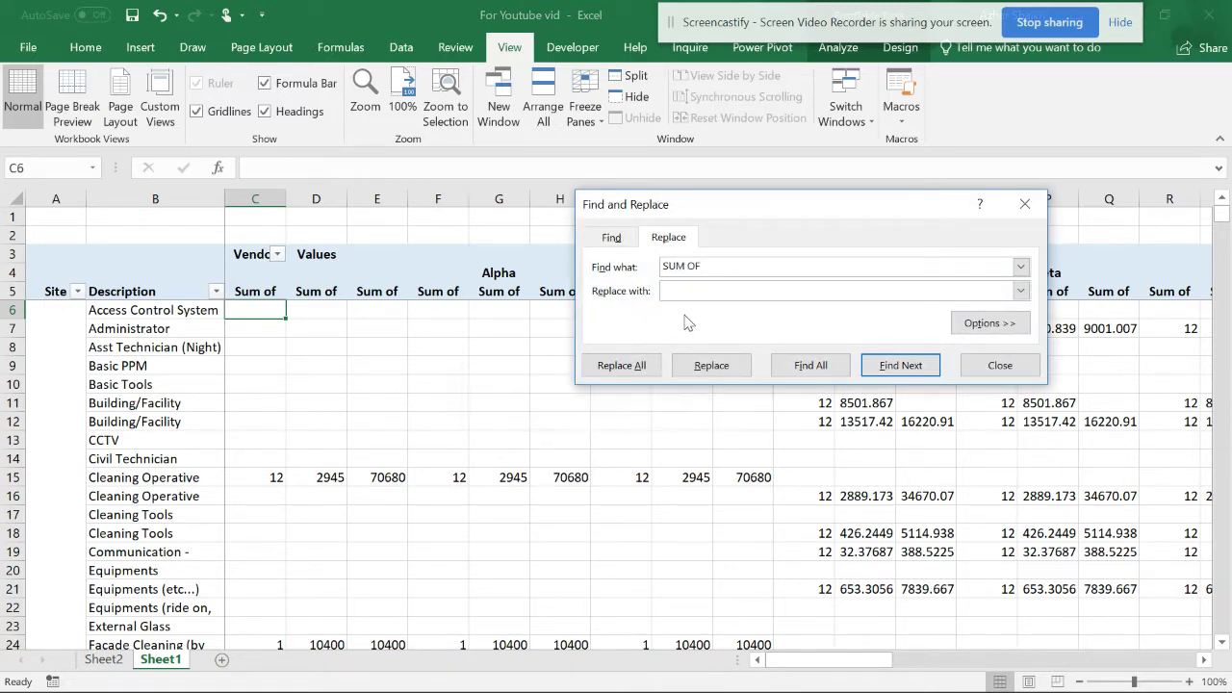
Try replacing 'Sum of' with nothing sheet-wide, correcting the search text to lowercase.
{"action": "left_click", "coordinate": [703, 290]}
{"action": "left_click", "coordinate": [635, 371]}
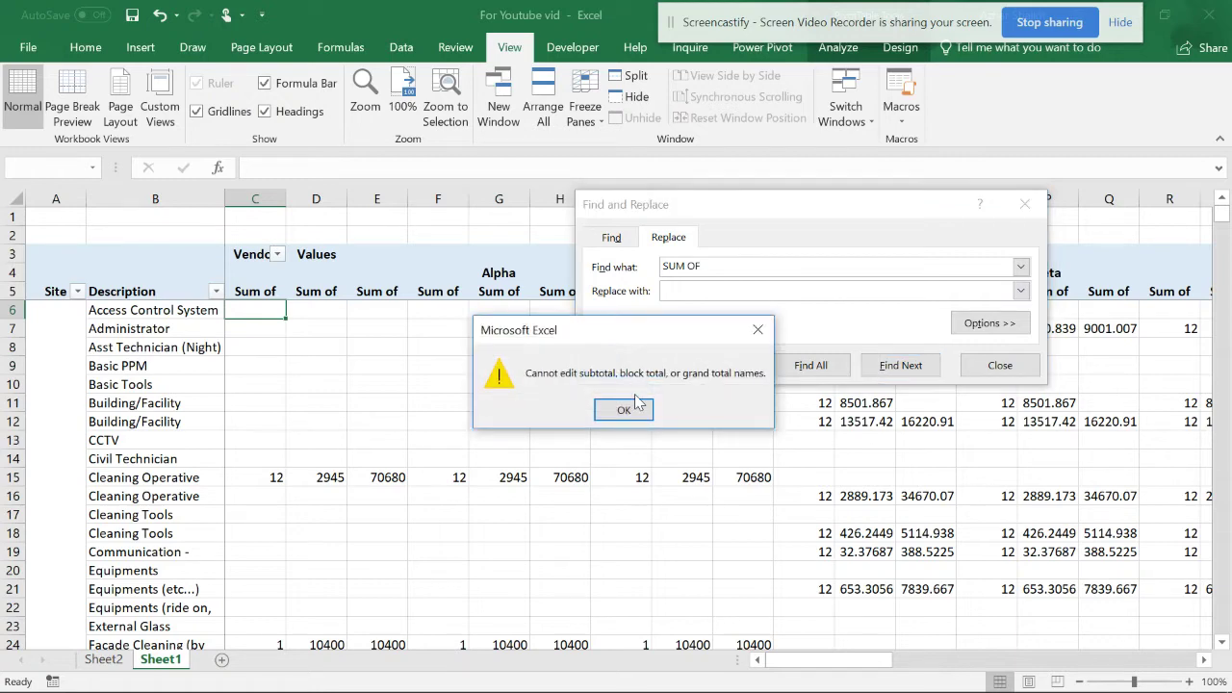
{"action": "left_click", "coordinate": [630, 408]}
{"action": "left_click_drag", "start_coordinate": [707, 266], "coordinate": [677, 266]}
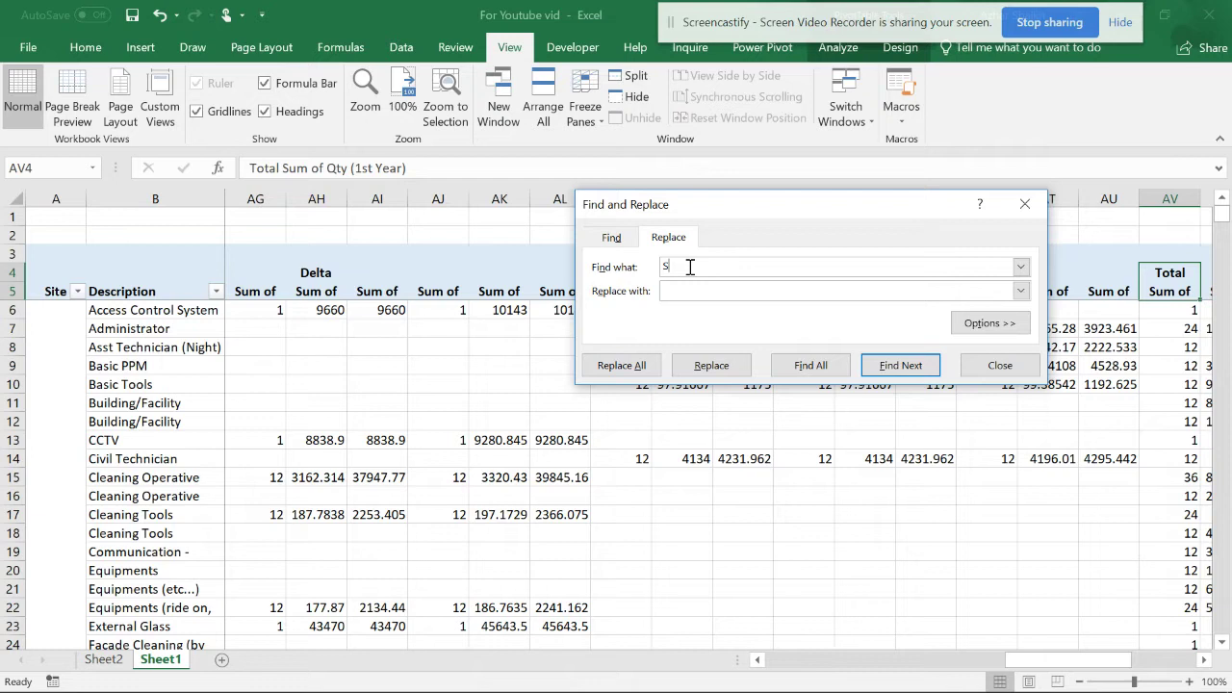
{"action": "key", "text": "Caps_Lock"}
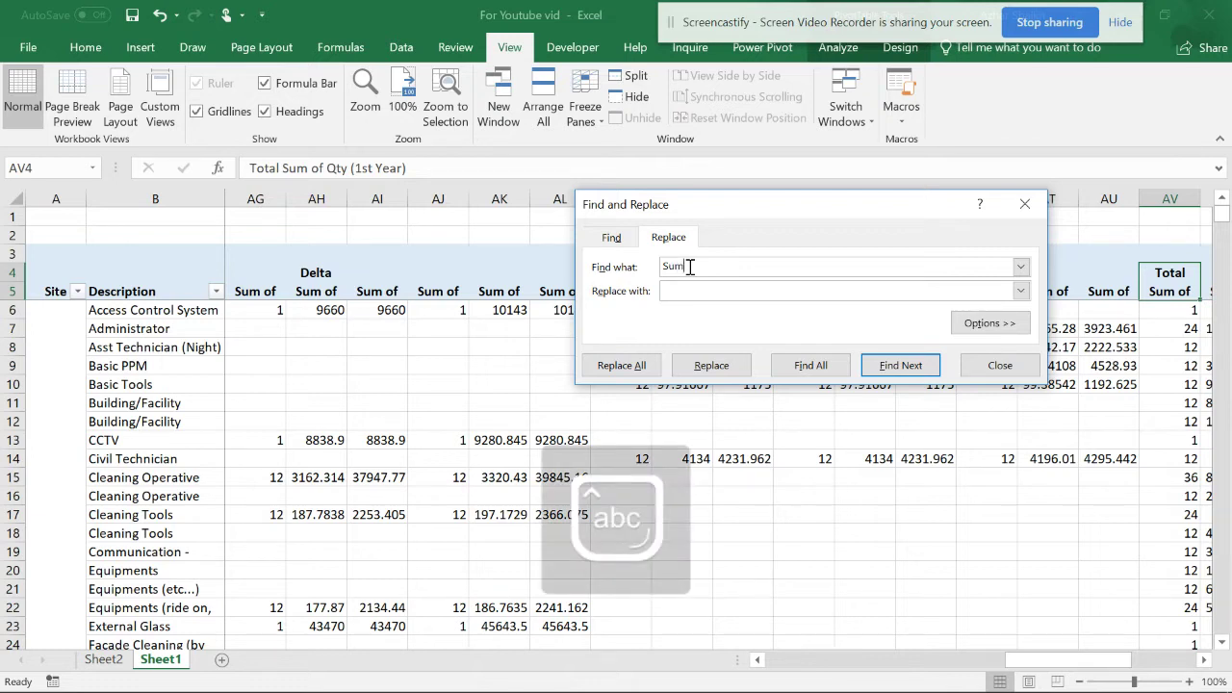
{"action": "type", "text": "of"}
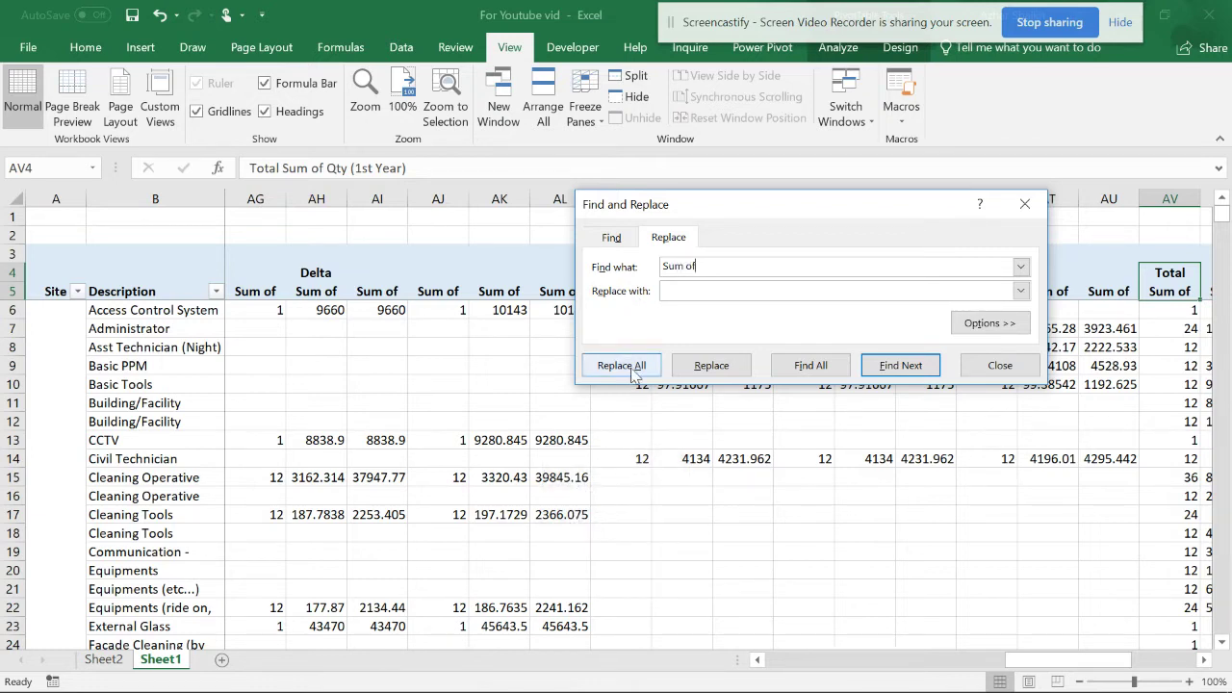
{"action": "left_click", "coordinate": [633, 371]}
{"action": "left_click", "coordinate": [620, 408]}
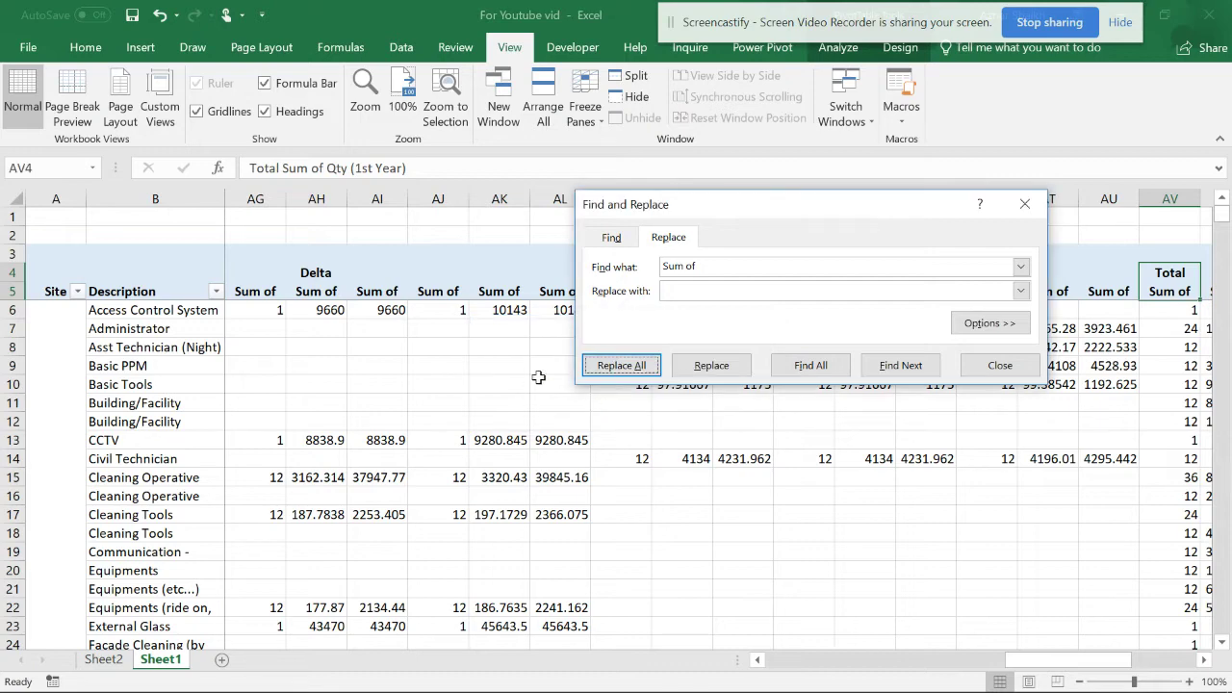
Replace 'Sum of' with nothing in header row 5 only (9 replacements) and close the dialog.
{"action": "left_click", "coordinate": [56, 298]}
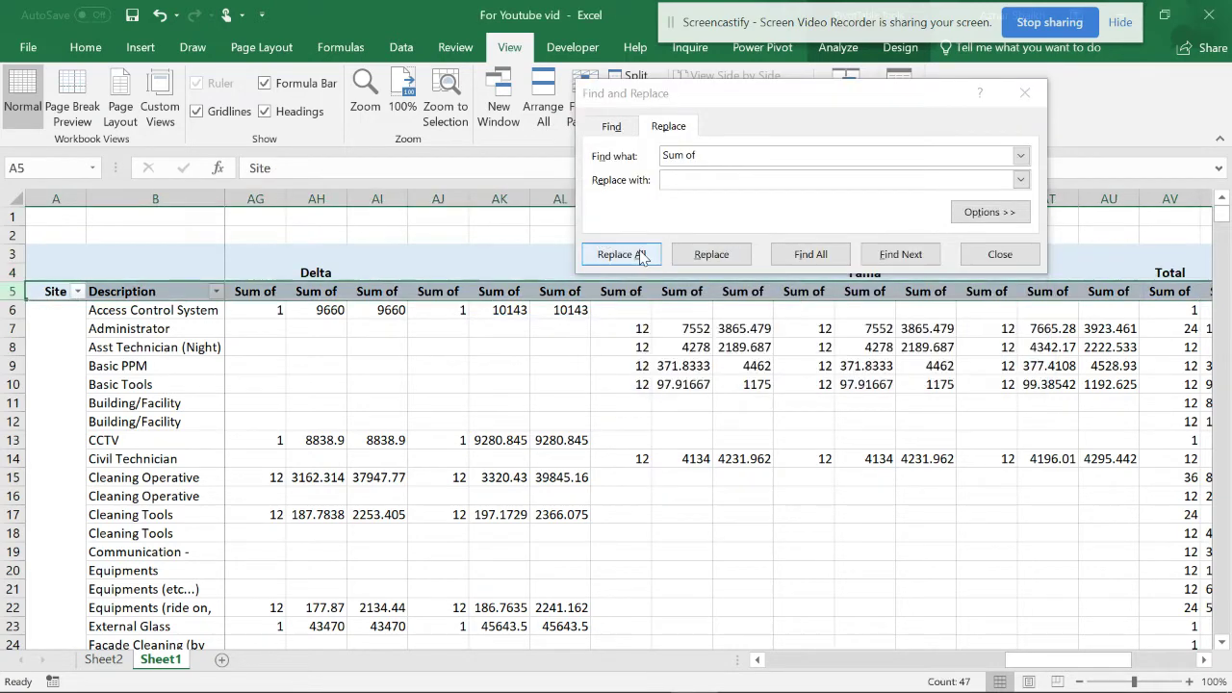
{"action": "left_click", "coordinate": [636, 254]}
{"action": "left_click", "coordinate": [623, 410]}
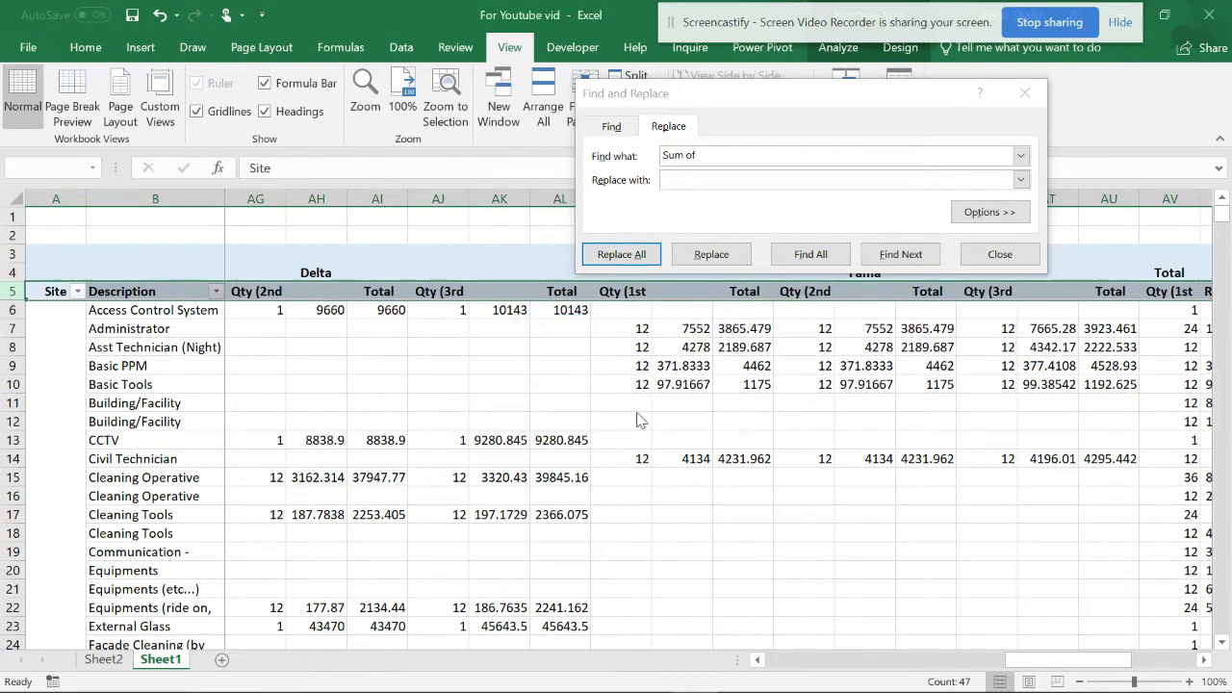
{"action": "left_click", "coordinate": [1001, 258]}
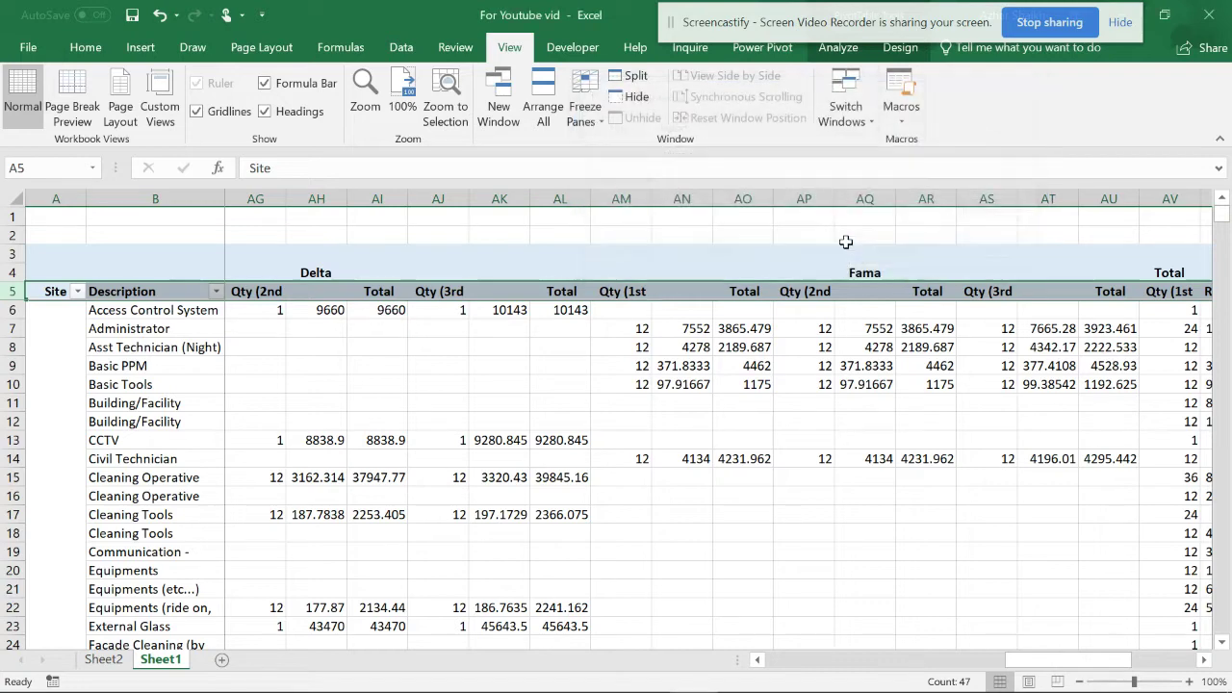
Wrap the row 5 header titles onto several lines.
{"action": "left_click", "coordinate": [85, 50]}
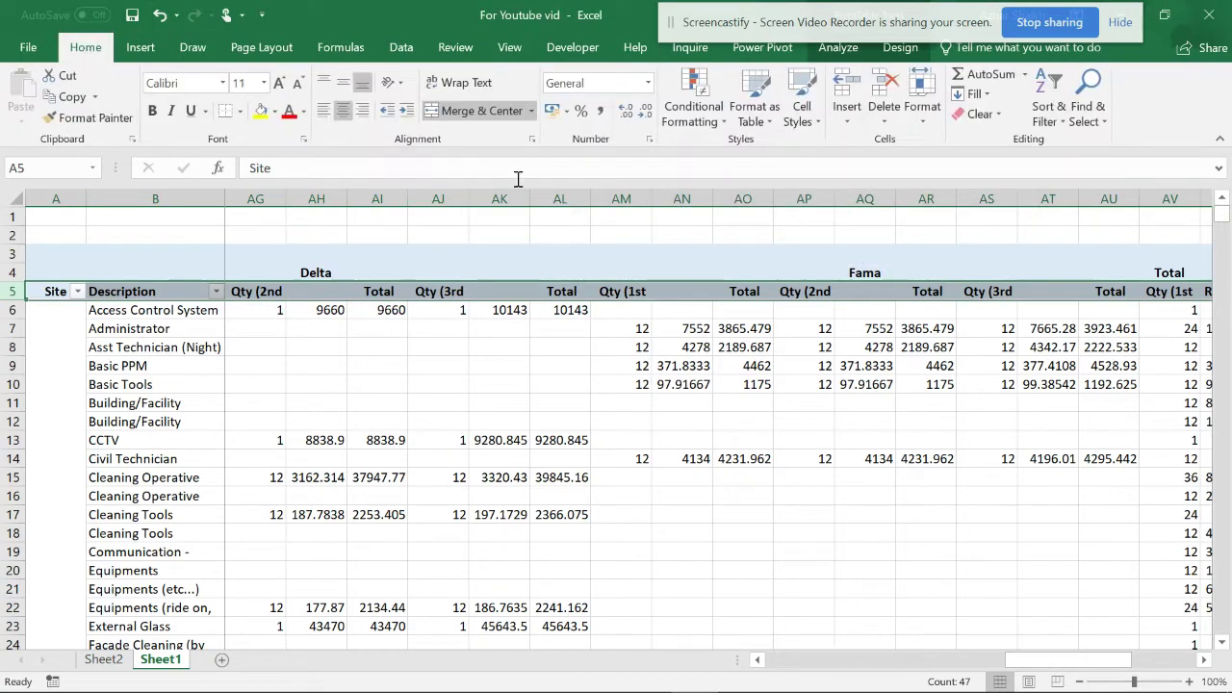
{"action": "left_click", "coordinate": [472, 84]}
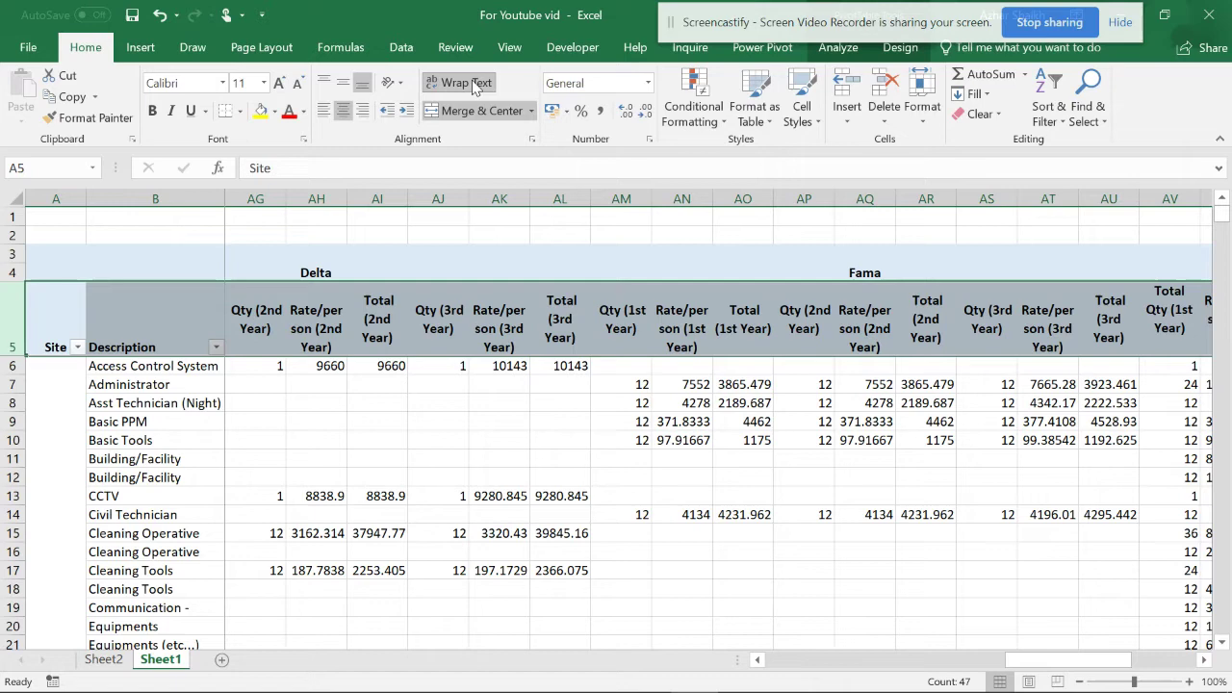
{"action": "left_click", "coordinate": [385, 256]}
{"action": "left_click_drag", "start_coordinate": [1107, 659], "coordinate": [866, 660]}
Select the Alpha vendor block, columns C to K, from its heading down the table.
{"action": "left_click", "coordinate": [505, 256]}
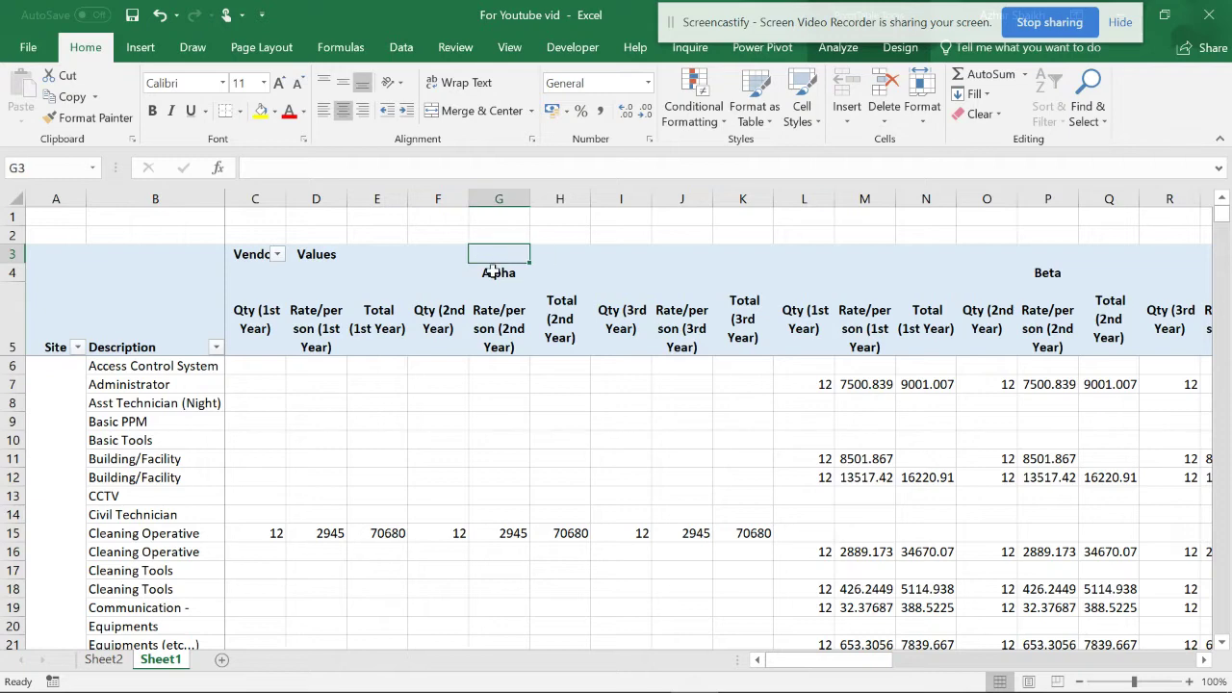
{"action": "left_click", "coordinate": [491, 272]}
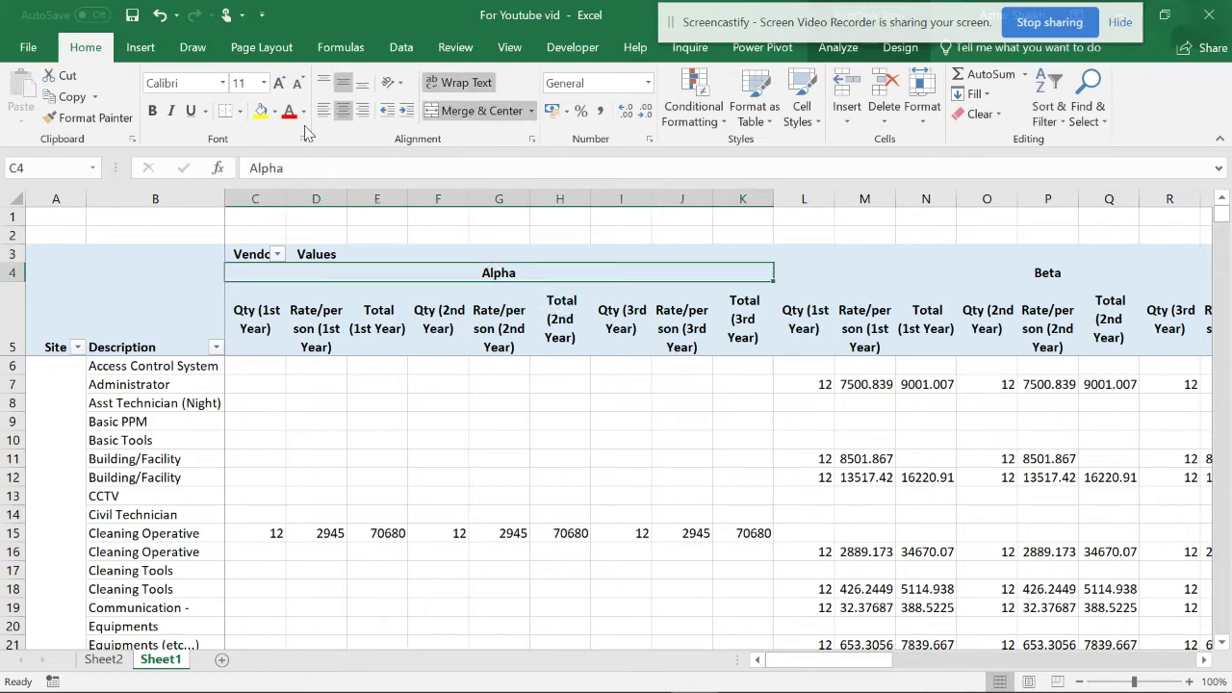
{"action": "left_click", "coordinate": [239, 111]}
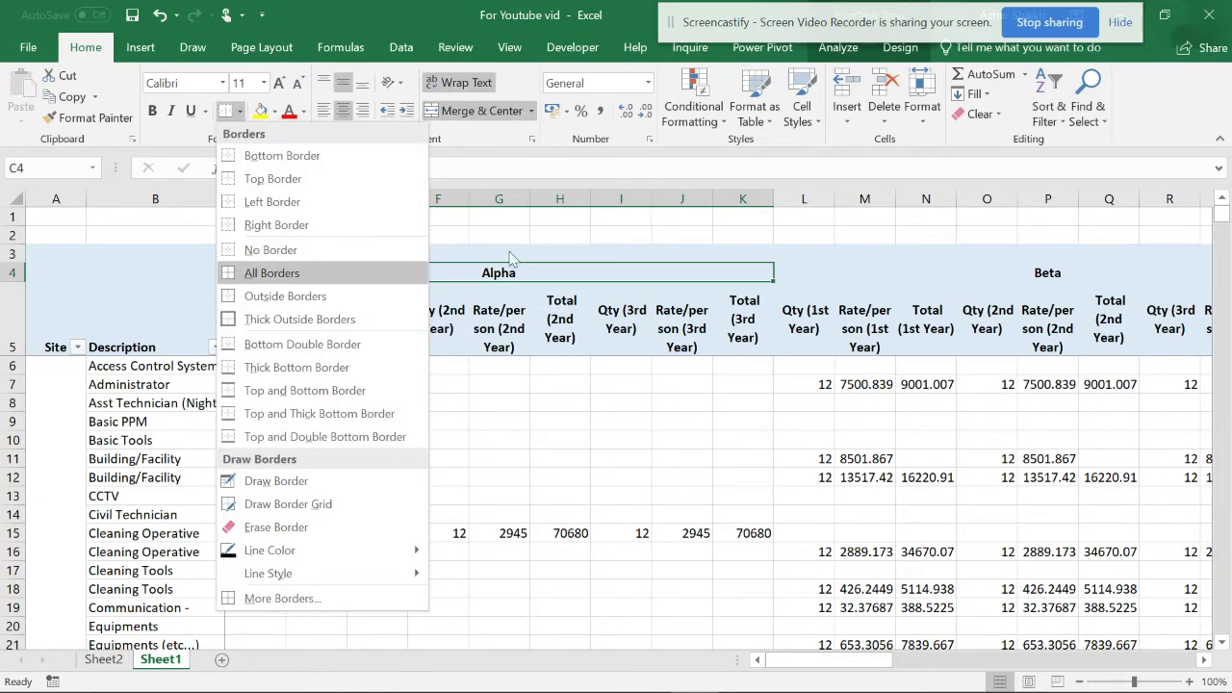
{"action": "left_click", "coordinate": [556, 266]}
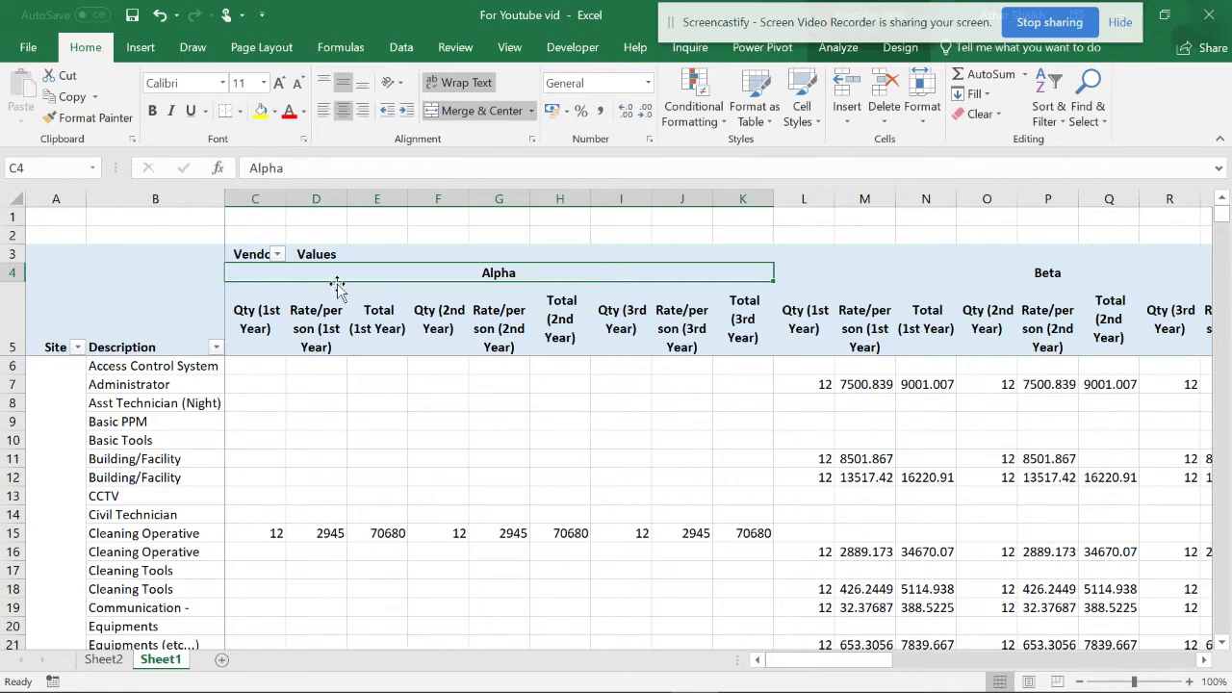
{"action": "left_click_drag", "start_coordinate": [330, 271], "coordinate": [453, 585]}
{"action": "scroll", "coordinate": [424, 452], "scroll_direction": "up", "scroll_amount": 14}
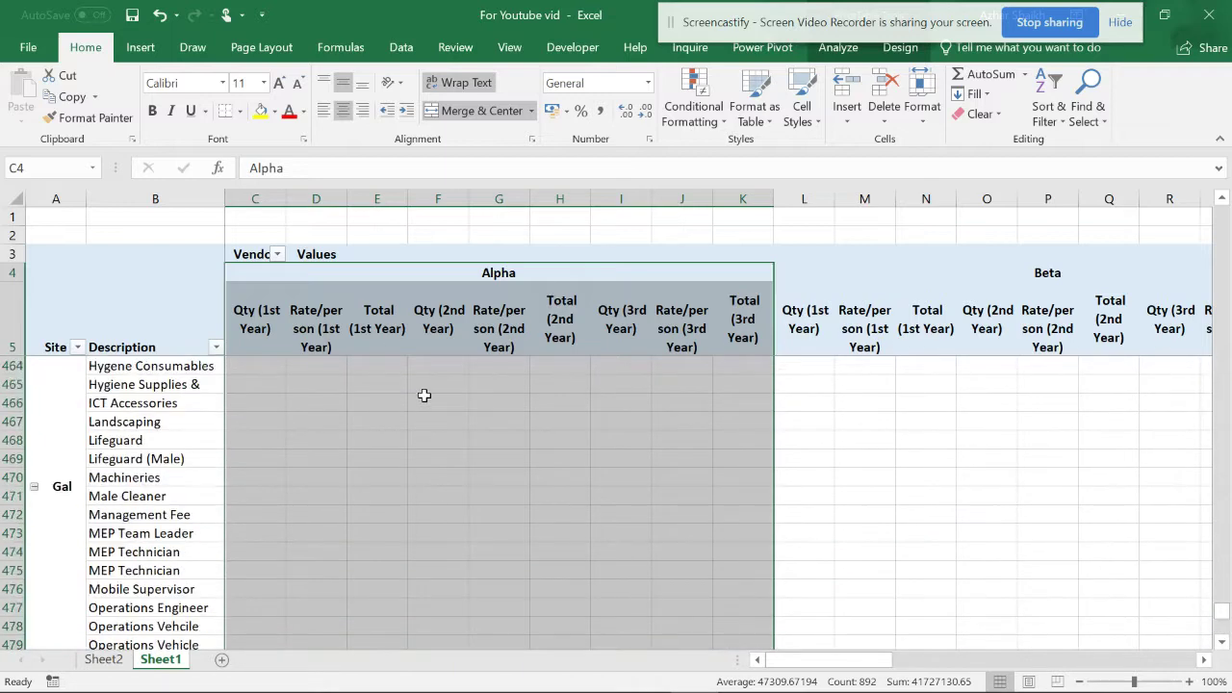
{"action": "scroll", "coordinate": [433, 340], "scroll_direction": "up", "scroll_amount": 20}
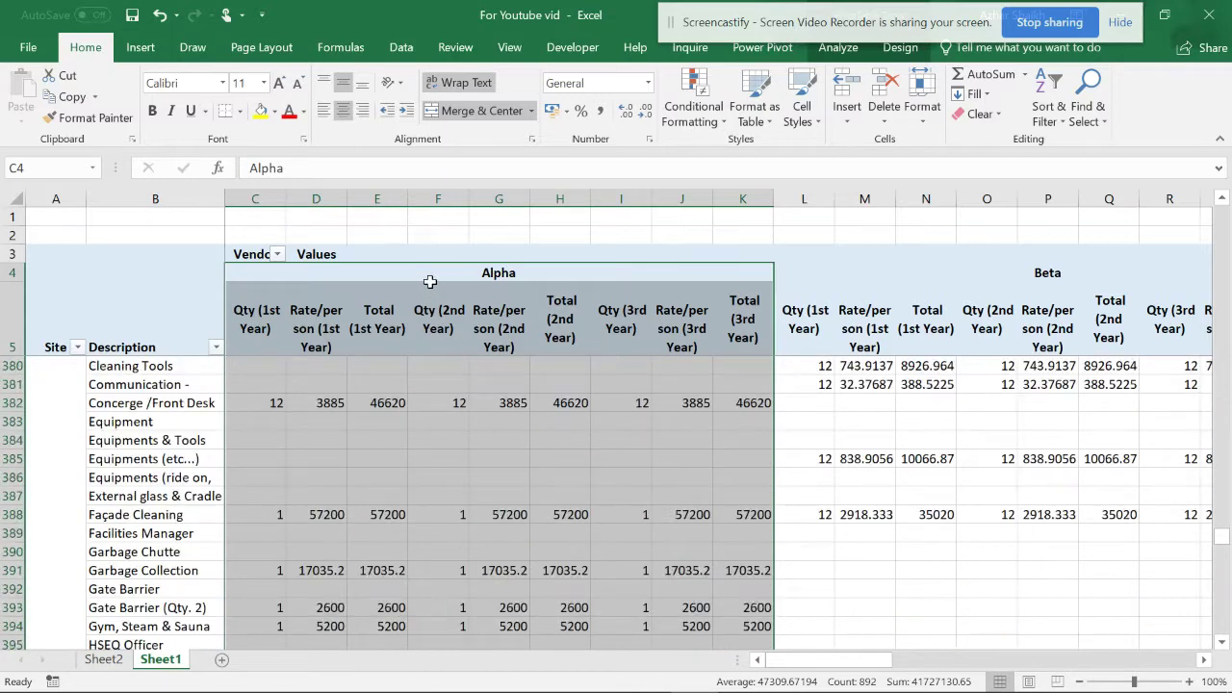
Put a thick outside border around the Alpha vendor block.
{"action": "left_click", "coordinate": [240, 111]}
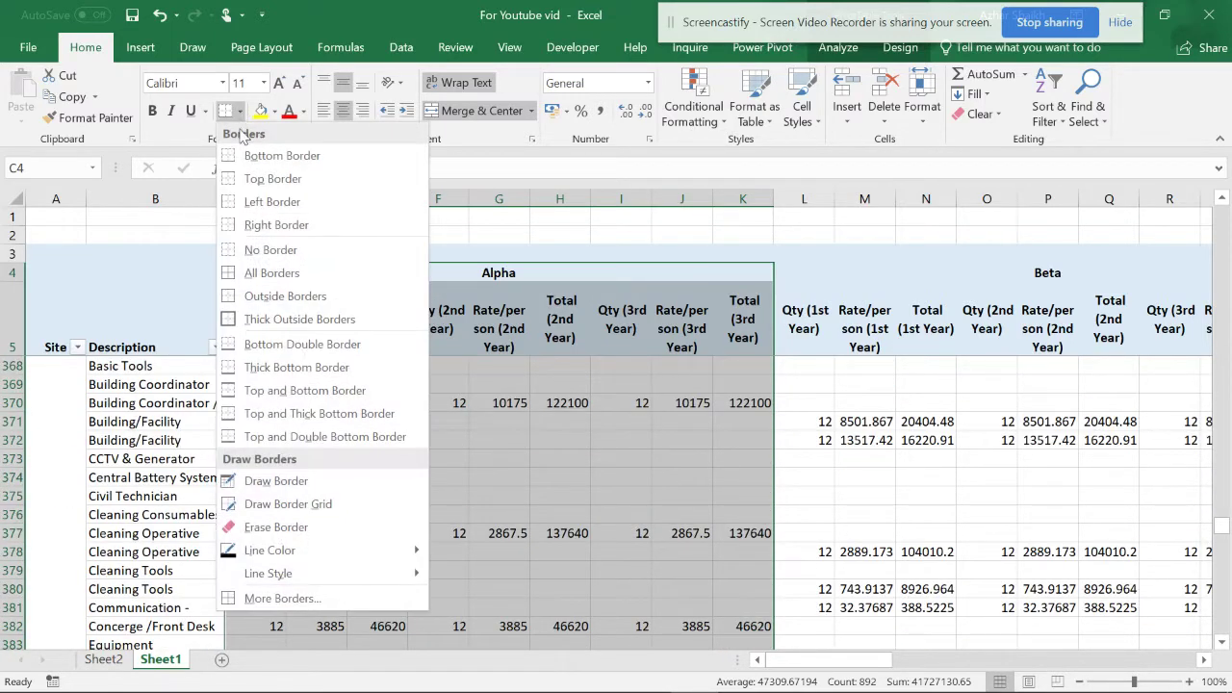
{"action": "left_click", "coordinate": [277, 322]}
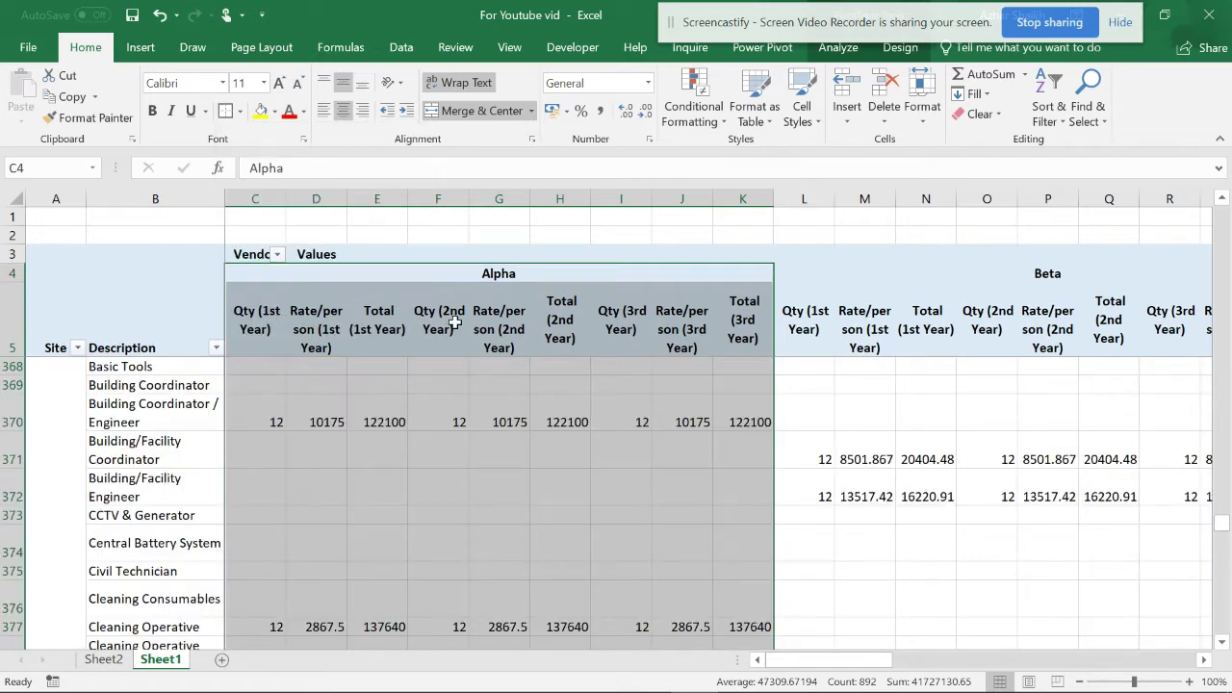
{"action": "scroll", "coordinate": [454, 321], "scroll_direction": "down", "scroll_amount": 5}
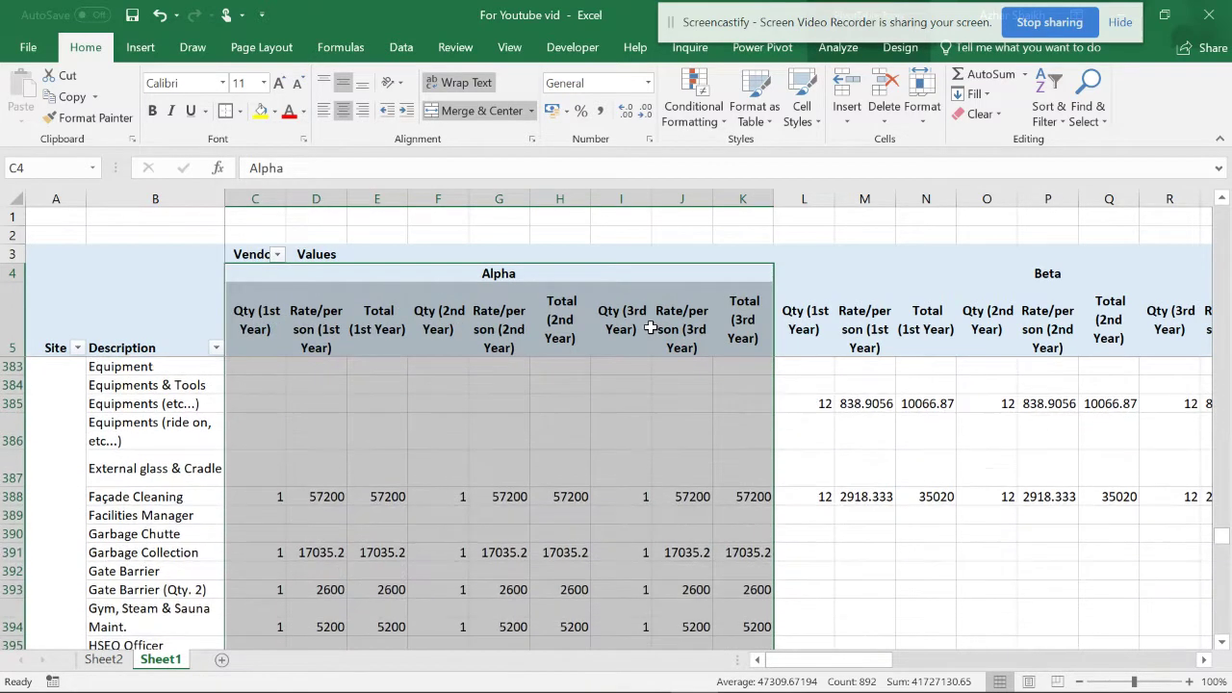
{"action": "scroll", "coordinate": [650, 328], "scroll_direction": "down", "scroll_amount": 2}
{"action": "scroll", "coordinate": [343, 394], "scroll_direction": "up", "scroll_amount": 15}
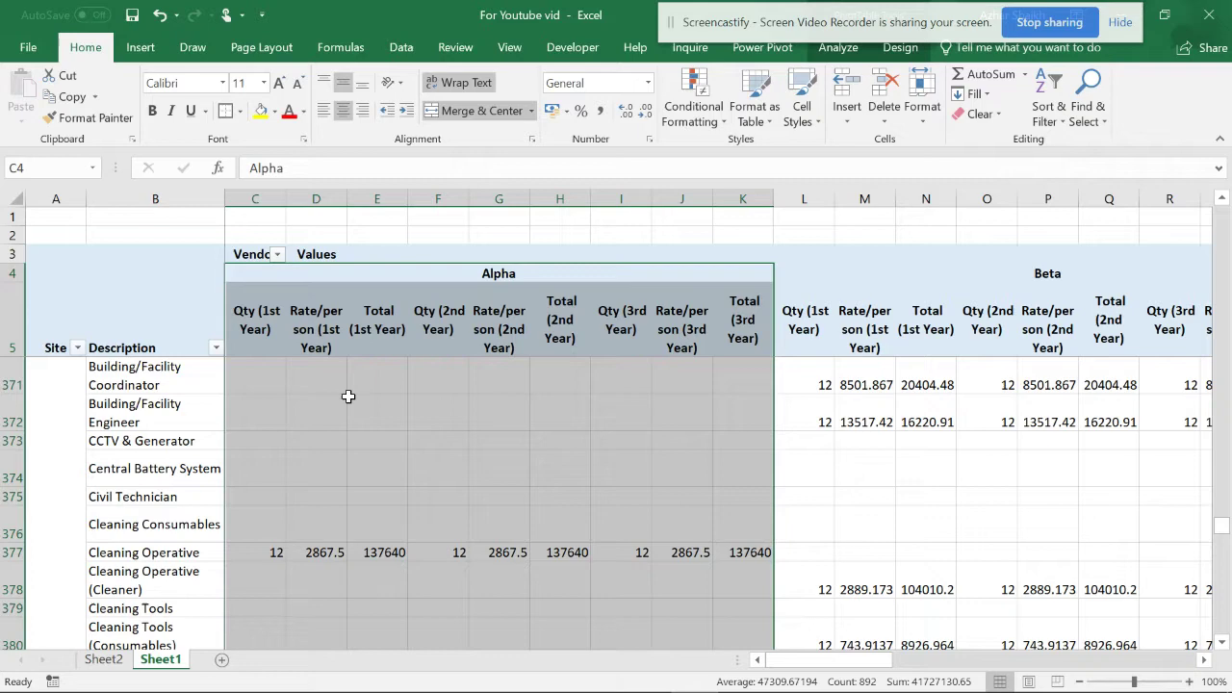
{"action": "scroll", "coordinate": [332, 395], "scroll_direction": "up", "scroll_amount": 18}
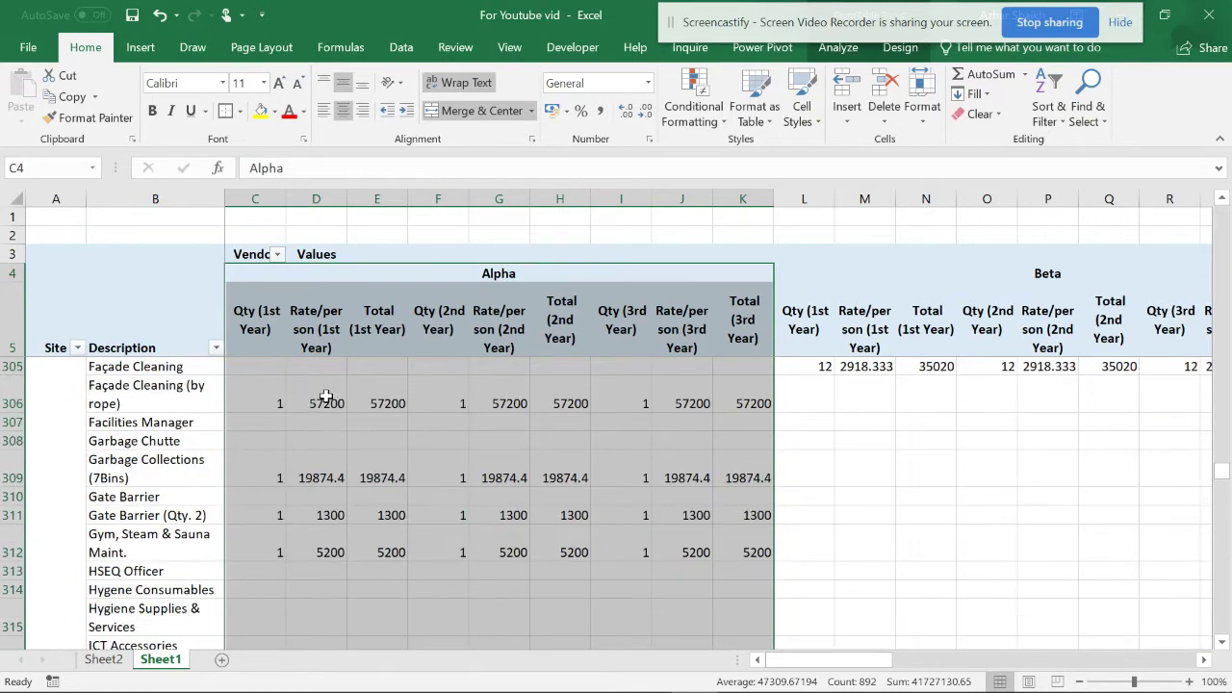
{"action": "left_click", "coordinate": [316, 385]}
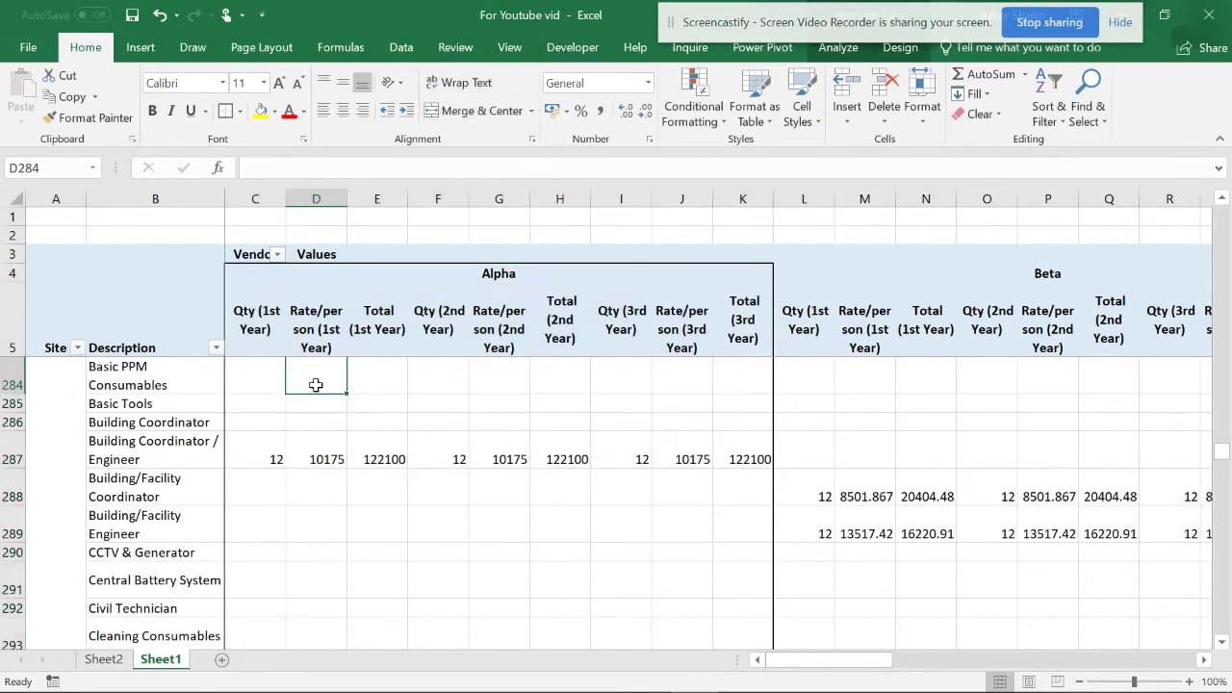
Set the pivot table options so empty cells show '--'.
{"action": "left_click", "coordinate": [837, 47]}
{"action": "left_click", "coordinate": [37, 118]}
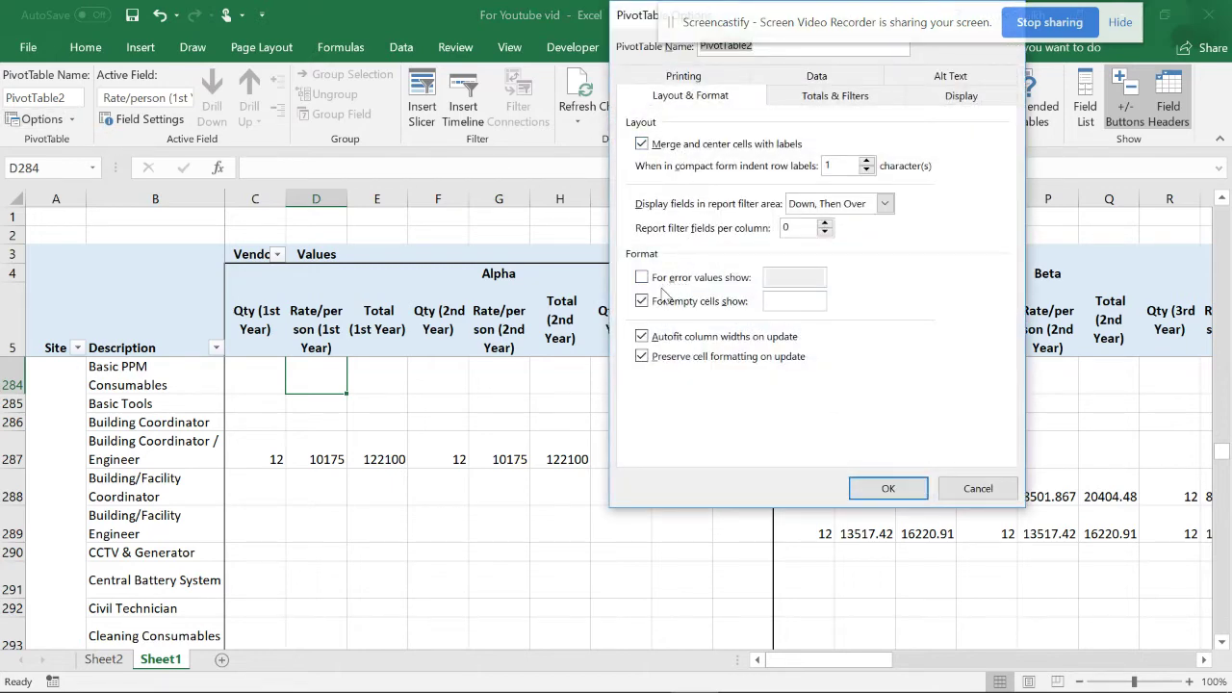
{"action": "left_click", "coordinate": [816, 304]}
{"action": "left_click", "coordinate": [881, 489]}
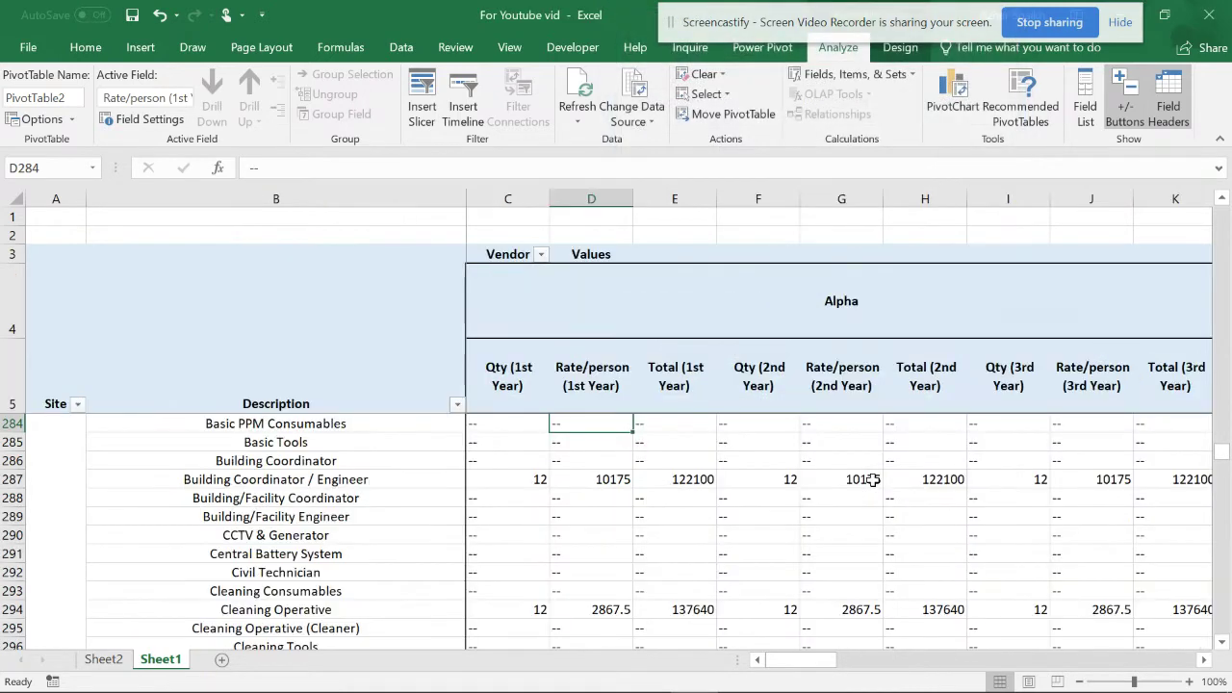
Left-align the Description column and narrow it to fit its text.
{"action": "left_click", "coordinate": [366, 198]}
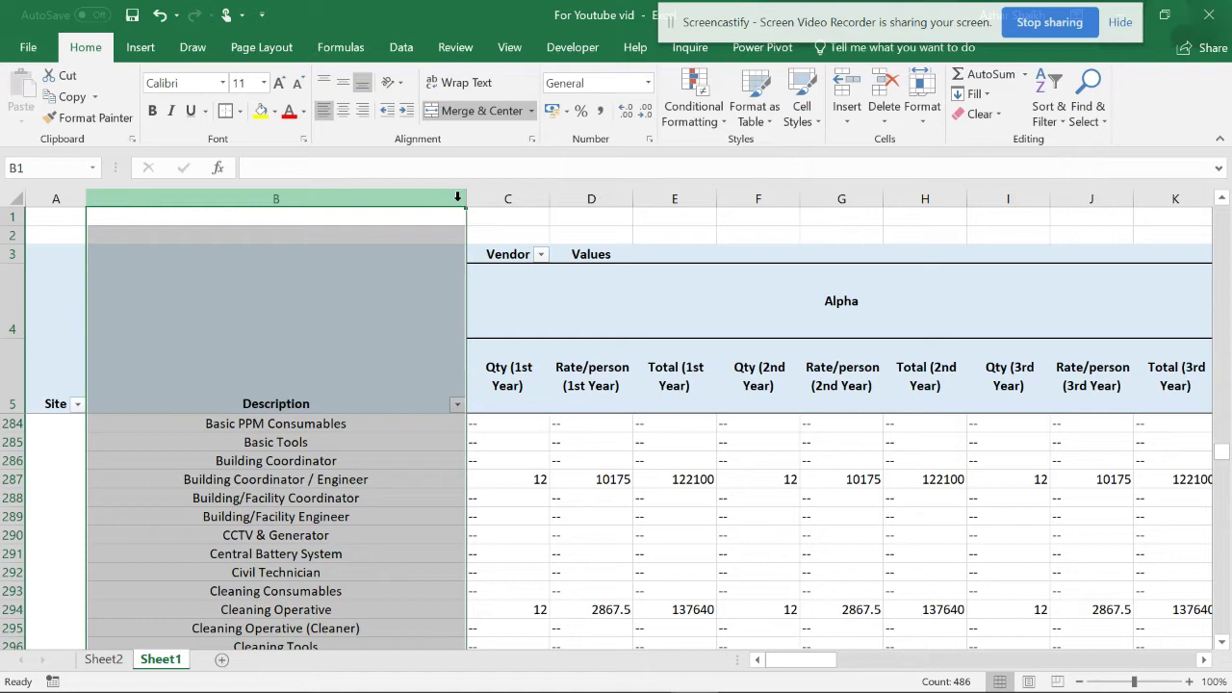
{"action": "left_click", "coordinate": [324, 111]}
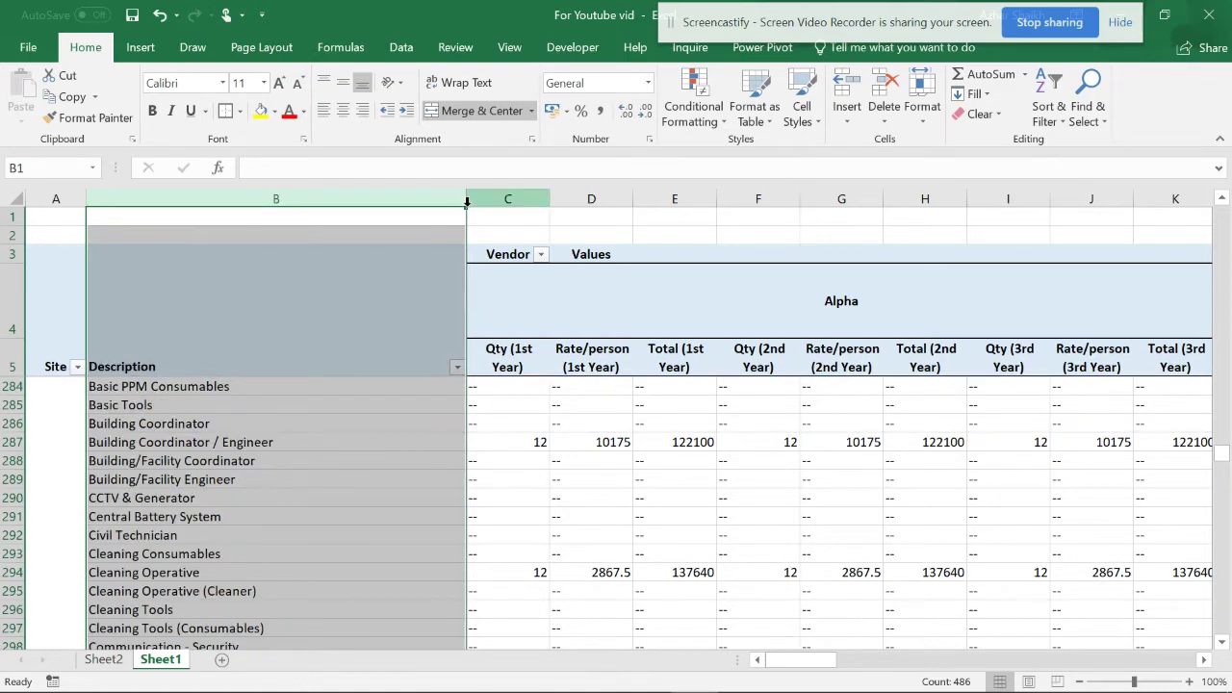
{"action": "left_click_drag", "start_coordinate": [462, 204], "coordinate": [276, 216]}
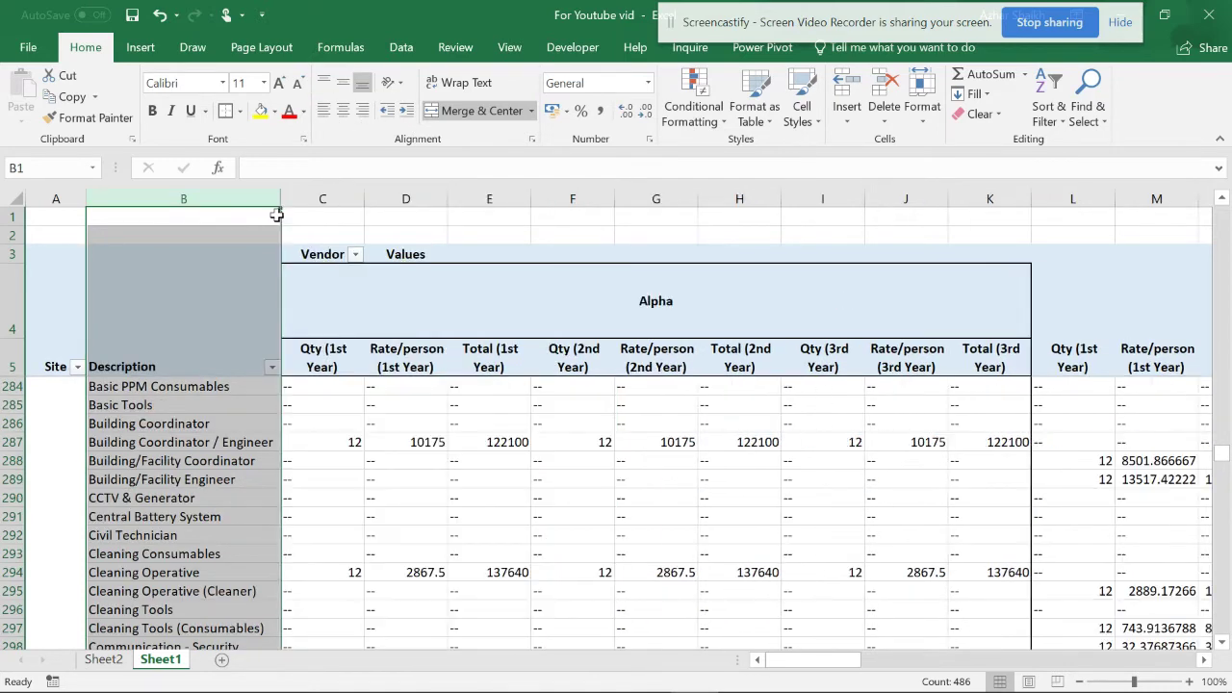
{"action": "scroll", "coordinate": [381, 256], "scroll_direction": "down", "scroll_amount": 3}
{"action": "scroll", "coordinate": [770, 375], "scroll_direction": "down", "scroll_amount": 2}
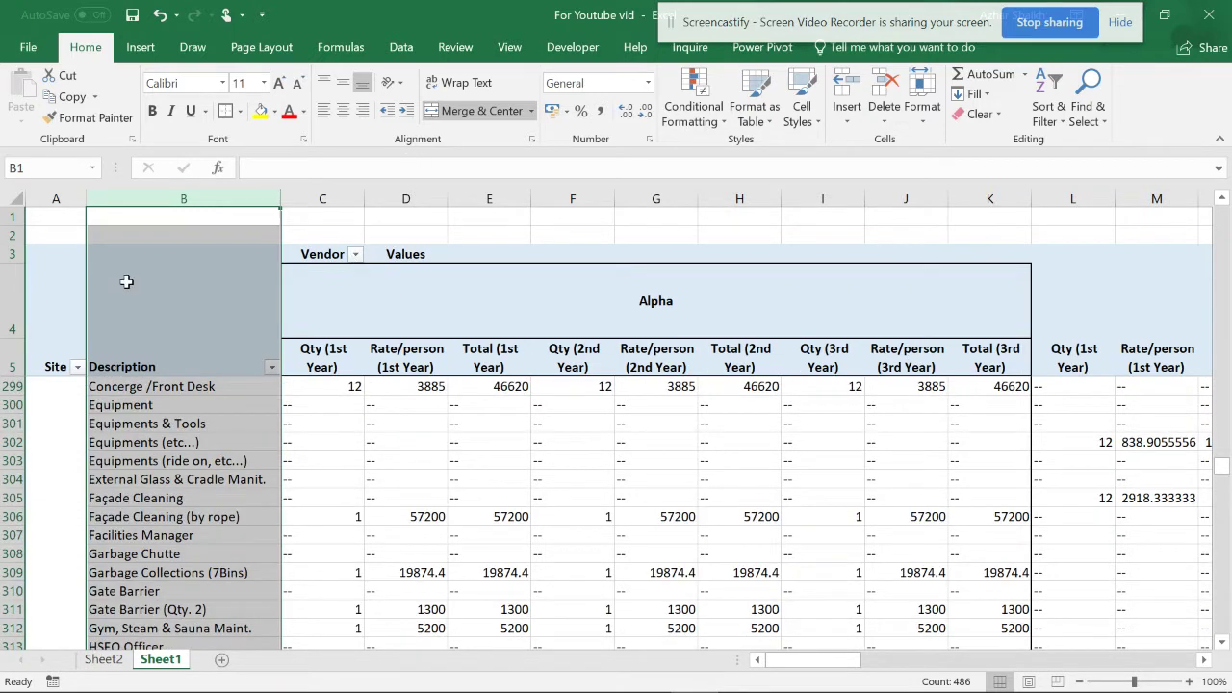
Select cells in the Site column, including header A5 and the range A3:B3.
{"action": "left_click", "coordinate": [73, 250]}
{"action": "left_click", "coordinate": [66, 235]}
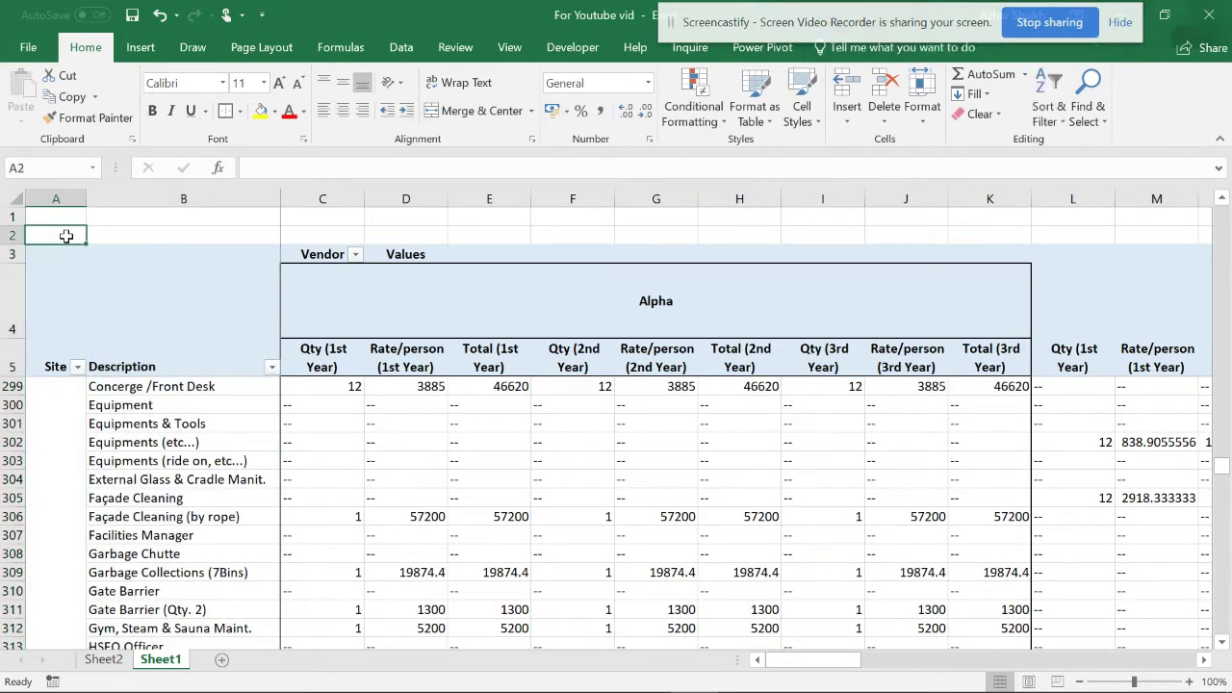
{"action": "left_click", "coordinate": [82, 218]}
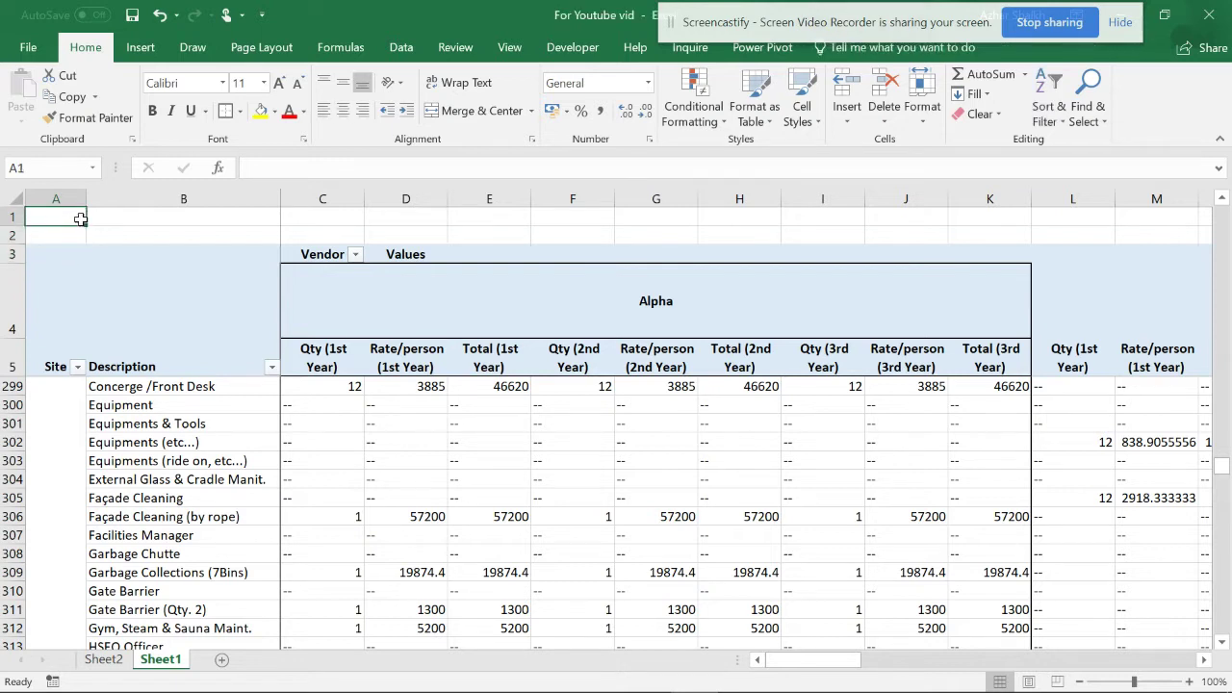
{"action": "left_click", "coordinate": [165, 272]}
{"action": "left_click", "coordinate": [48, 255]}
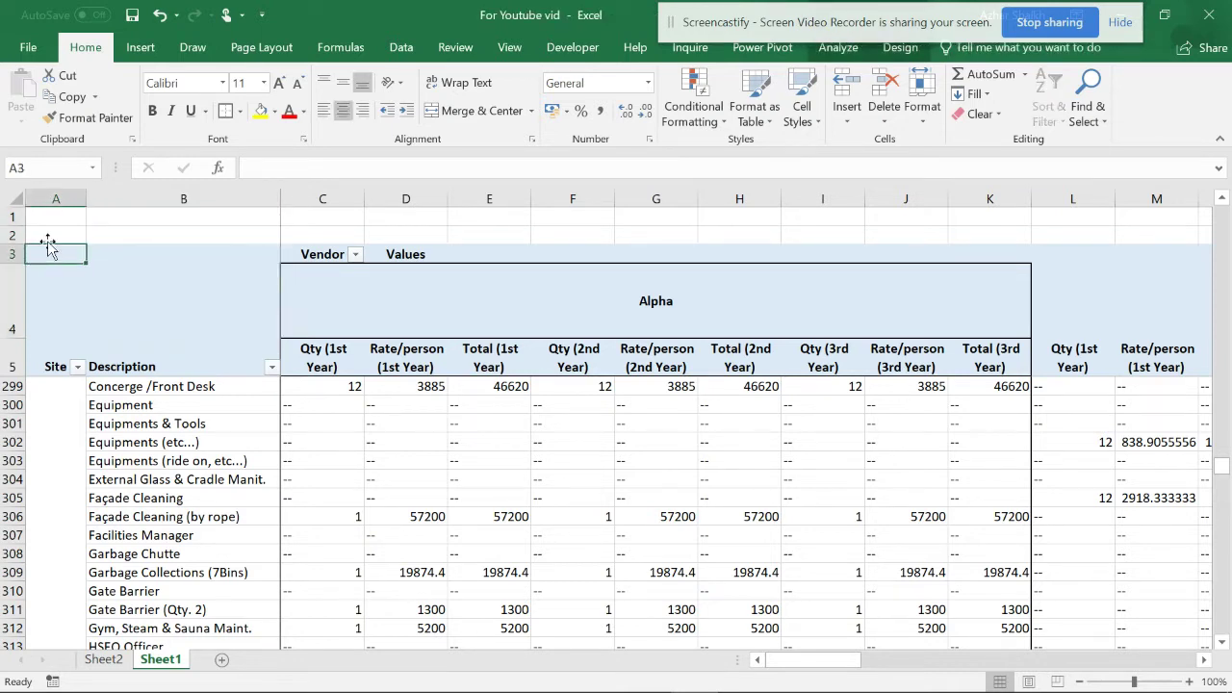
{"action": "left_click", "coordinate": [45, 197]}
{"action": "left_click", "coordinate": [53, 359]}
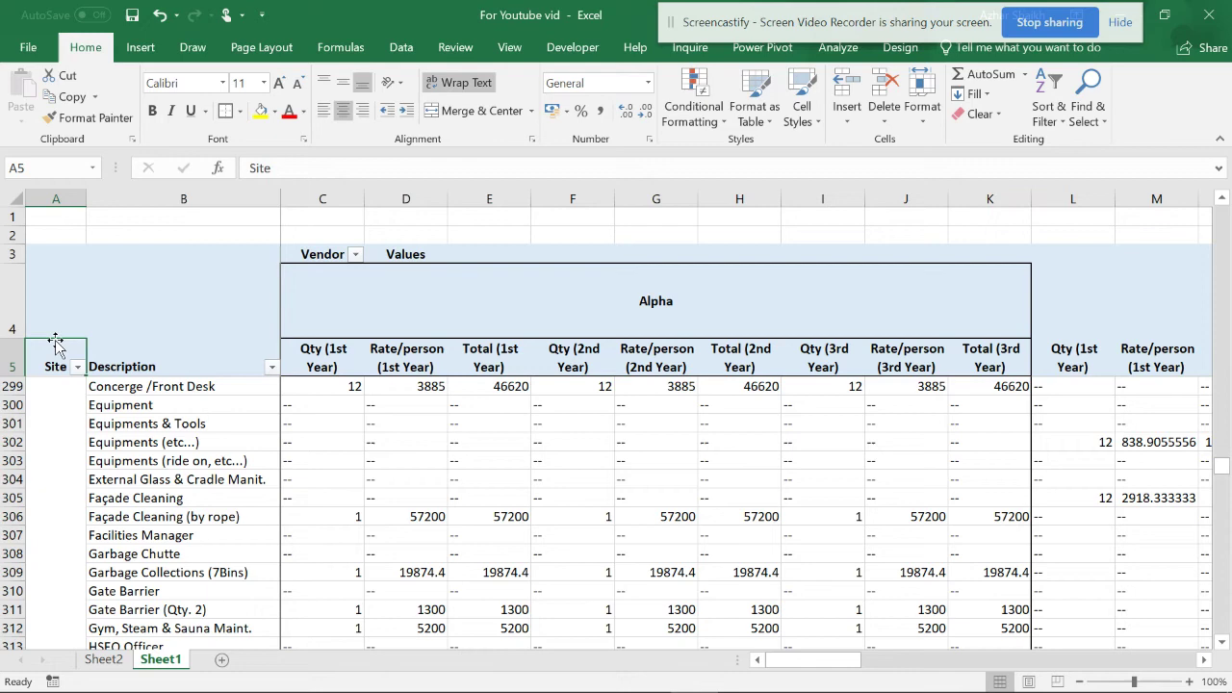
{"action": "left_click_drag", "start_coordinate": [40, 248], "coordinate": [163, 250]}
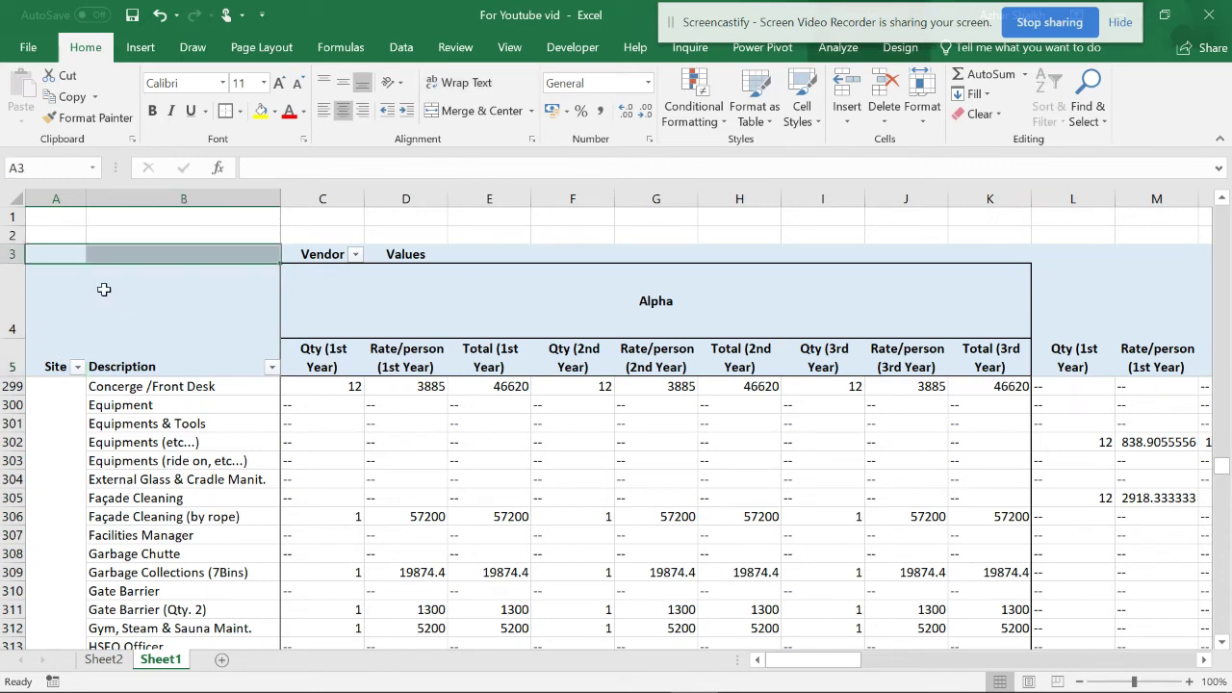
Centre all worksheet content horizontally, leaving vertical alignment unchanged.
{"action": "key", "text": "ctrl+a"}
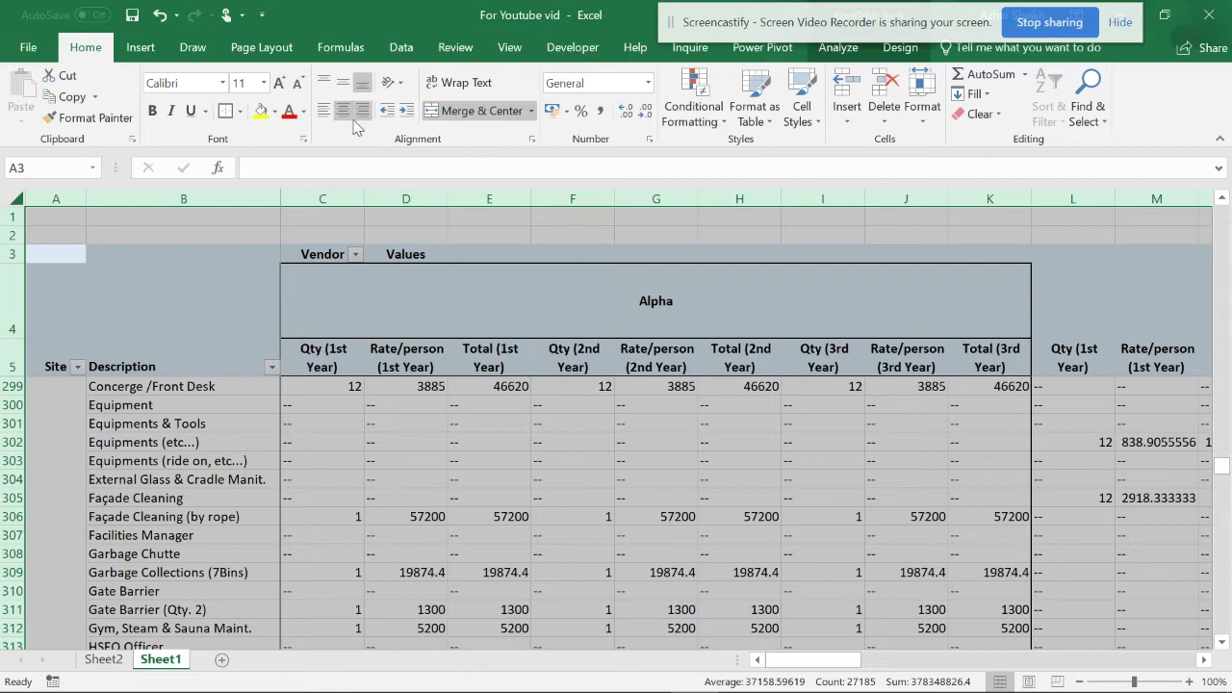
{"action": "left_click", "coordinate": [349, 86]}
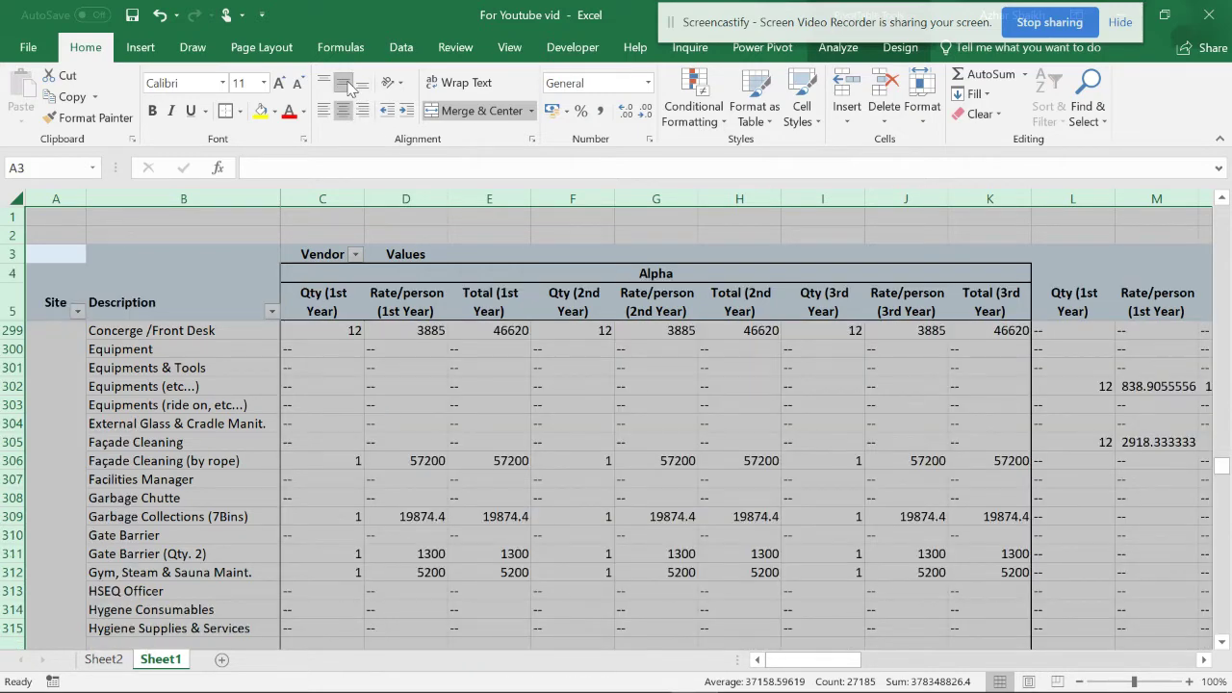
{"action": "left_click", "coordinate": [350, 86]}
{"action": "left_click", "coordinate": [343, 112]}
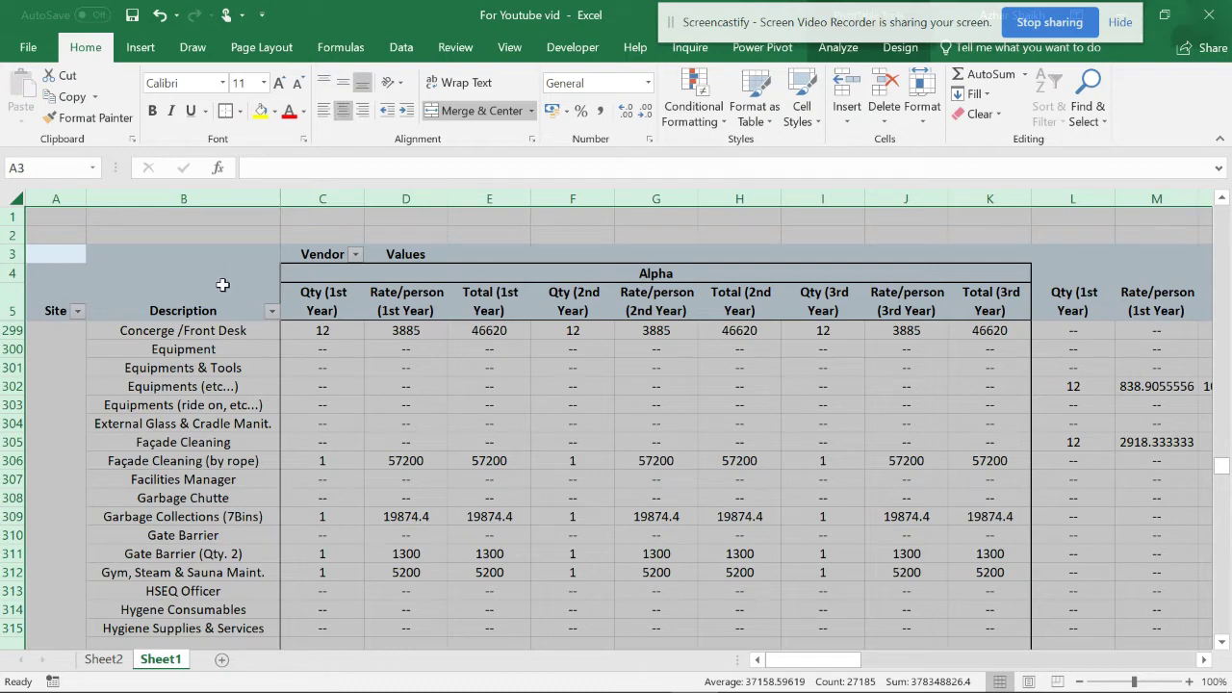
{"action": "left_click", "coordinate": [184, 221]}
{"action": "left_click", "coordinate": [183, 198]}
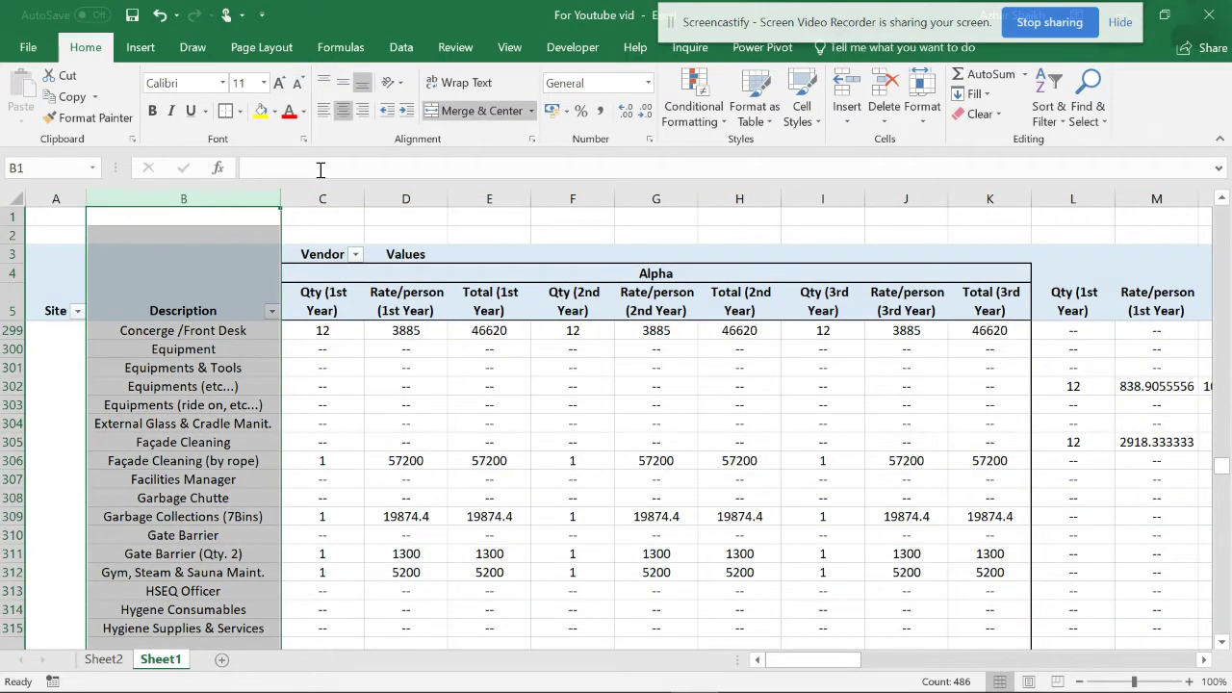
{"action": "left_click", "coordinate": [325, 112]}
{"action": "scroll", "coordinate": [138, 376], "scroll_direction": "up", "scroll_amount": 16}
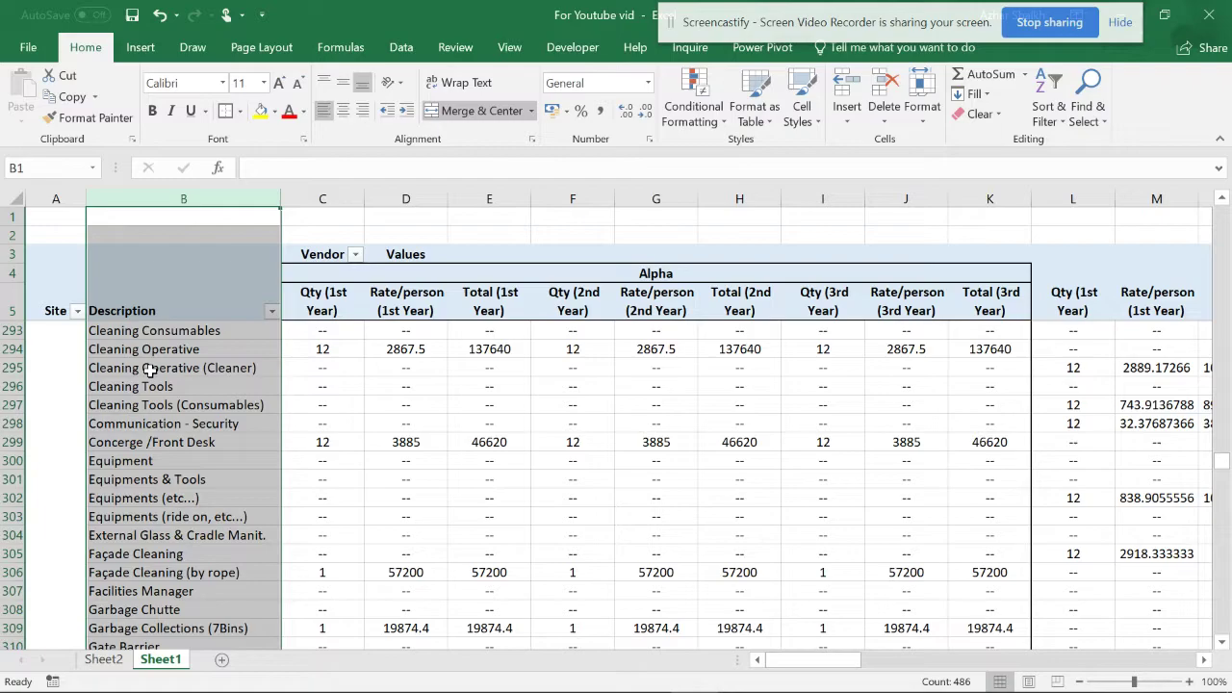
{"action": "scroll", "coordinate": [172, 383], "scroll_direction": "up", "scroll_amount": 20}
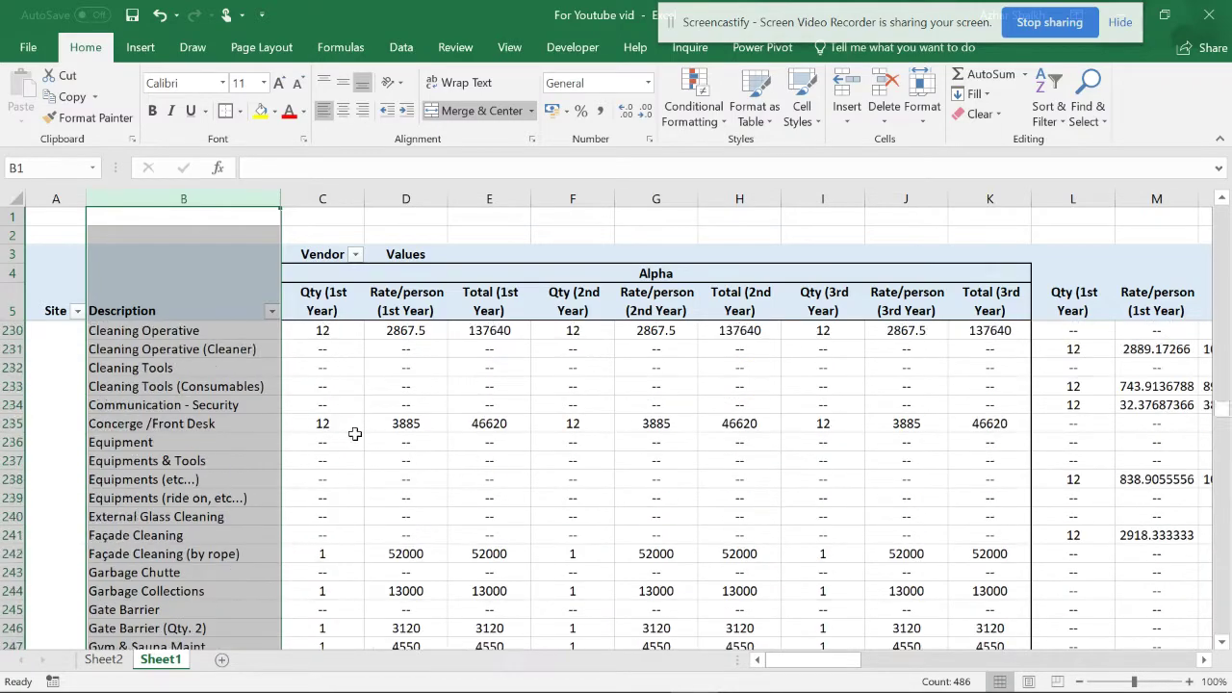
{"action": "scroll", "coordinate": [453, 424], "scroll_direction": "up", "scroll_amount": 20}
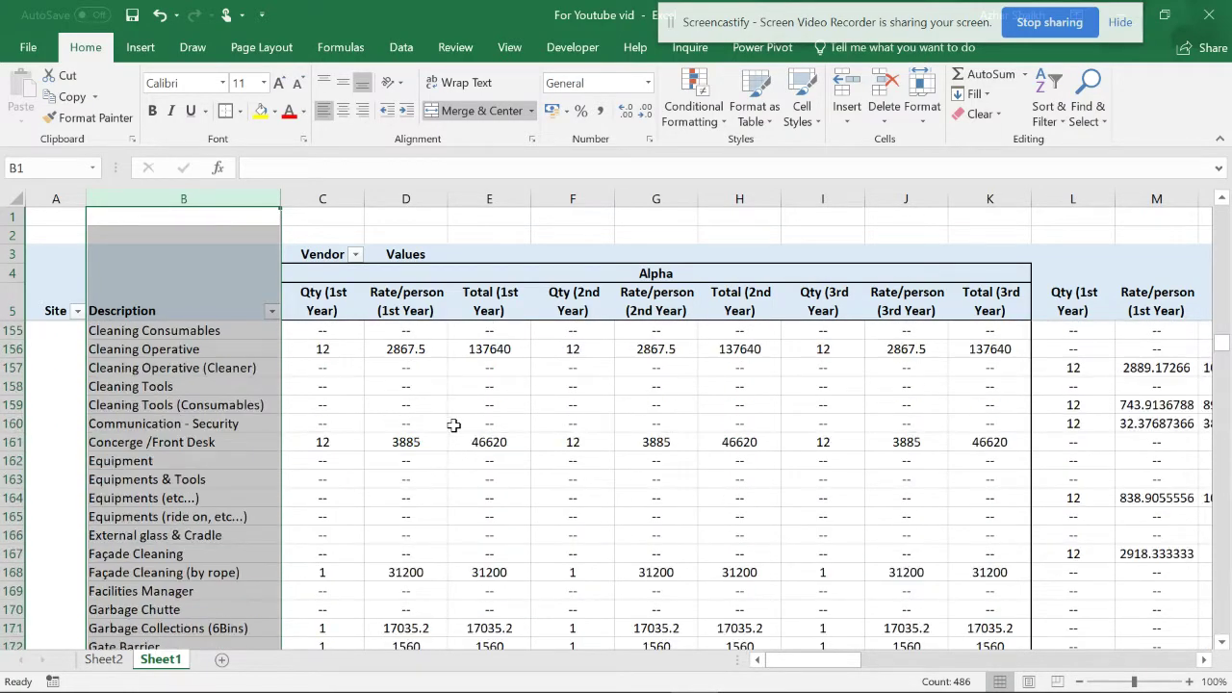
{"action": "scroll", "coordinate": [461, 427], "scroll_direction": "up", "scroll_amount": 20}
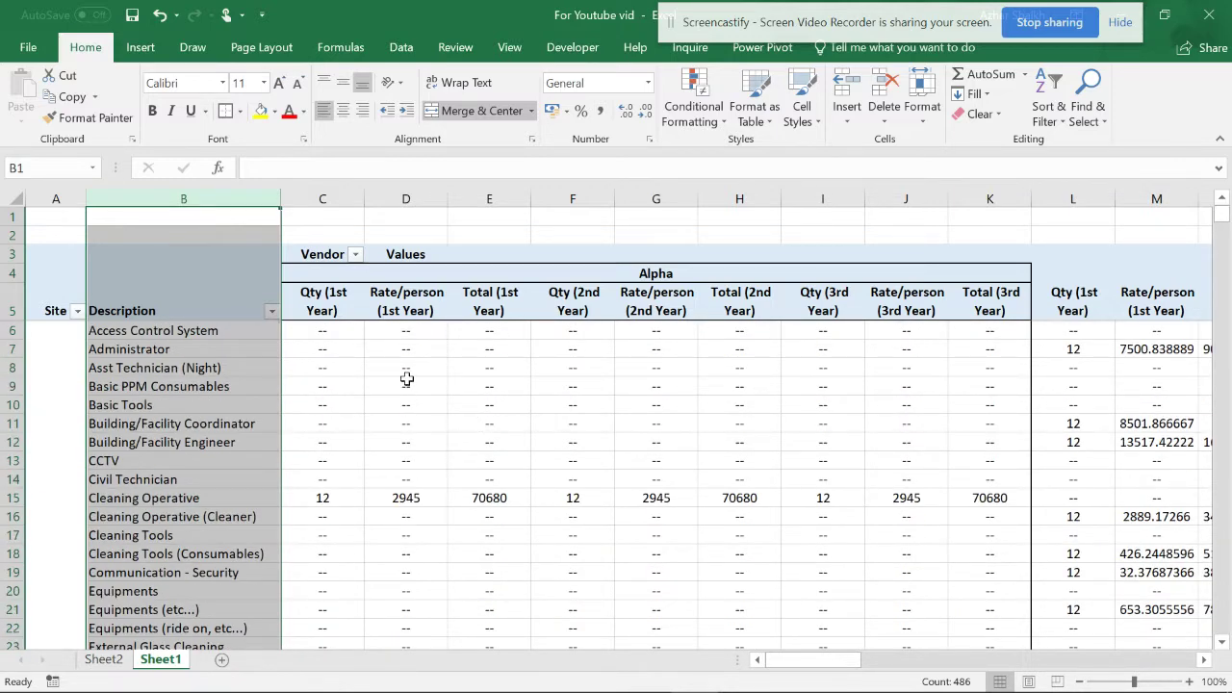
{"action": "left_click", "coordinate": [406, 380]}
{"action": "left_click", "coordinate": [663, 352]}
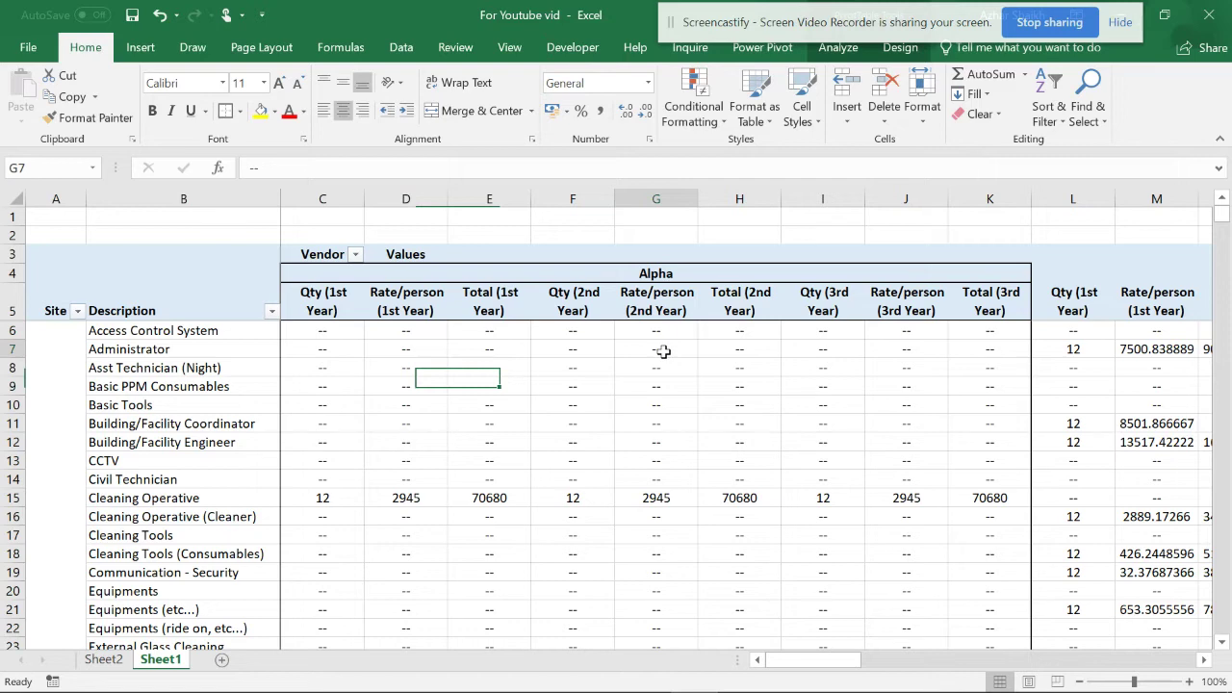
{"action": "scroll", "coordinate": [58, 358], "scroll_direction": "down", "scroll_amount": 1}
{"action": "scroll", "coordinate": [63, 358], "scroll_direction": "up", "scroll_amount": 1}
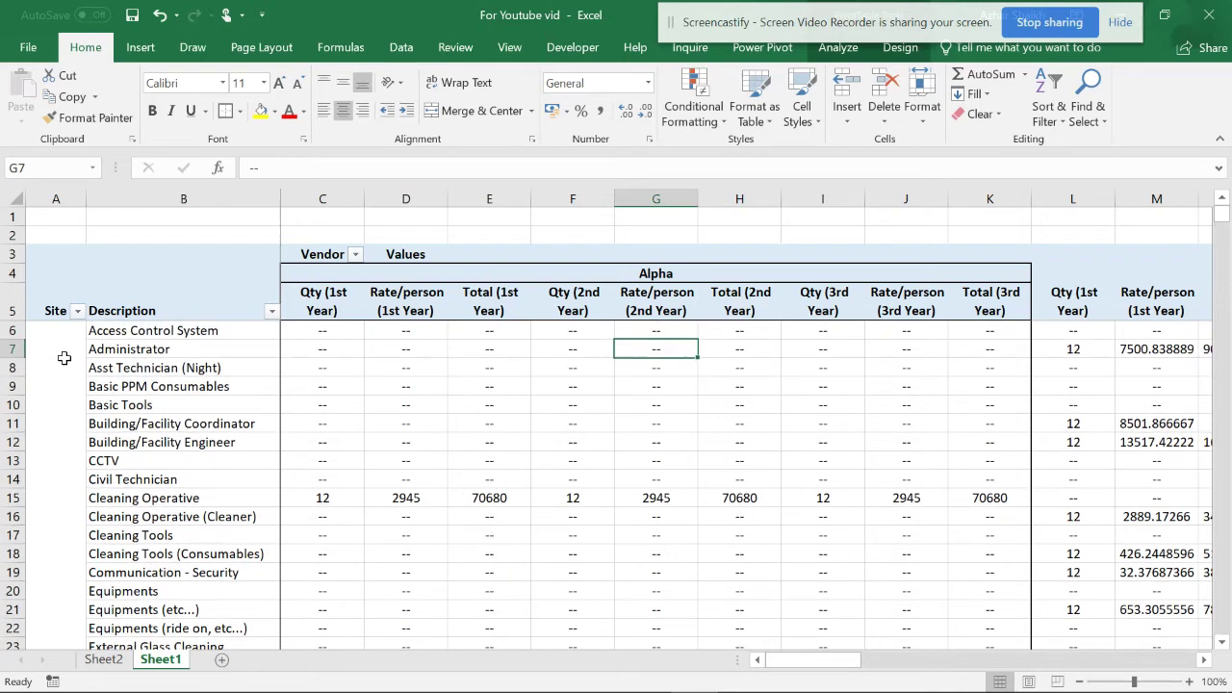
{"action": "left_click", "coordinate": [58, 307]}
{"action": "scroll", "coordinate": [62, 390], "scroll_direction": "down", "scroll_amount": 20}
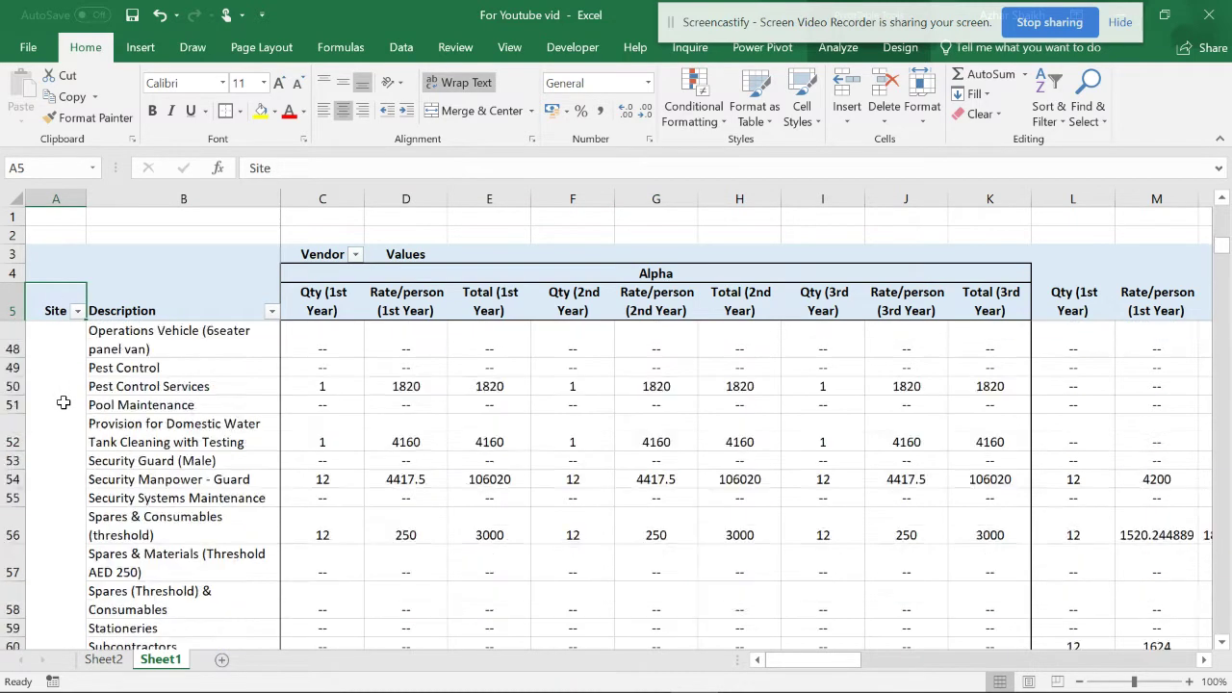
{"action": "scroll", "coordinate": [66, 388], "scroll_direction": "up", "scroll_amount": 20}
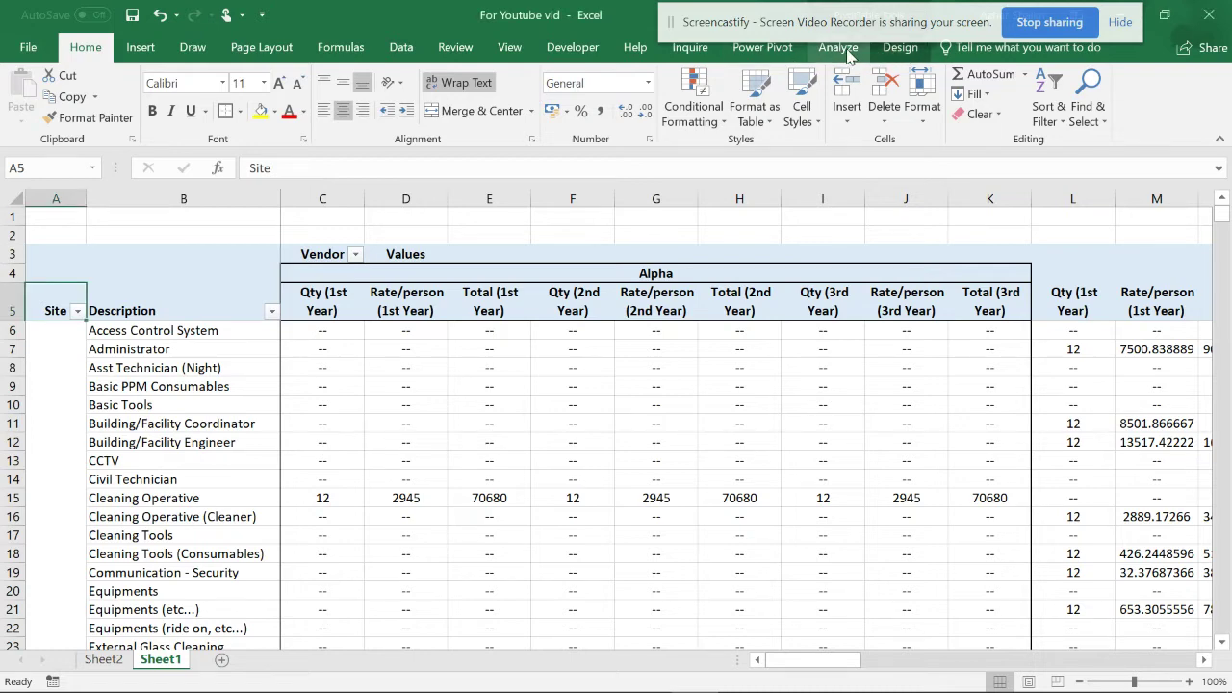
Change the pivot's report layout to Repeat All Item Labels.
{"action": "left_click", "coordinate": [838, 50]}
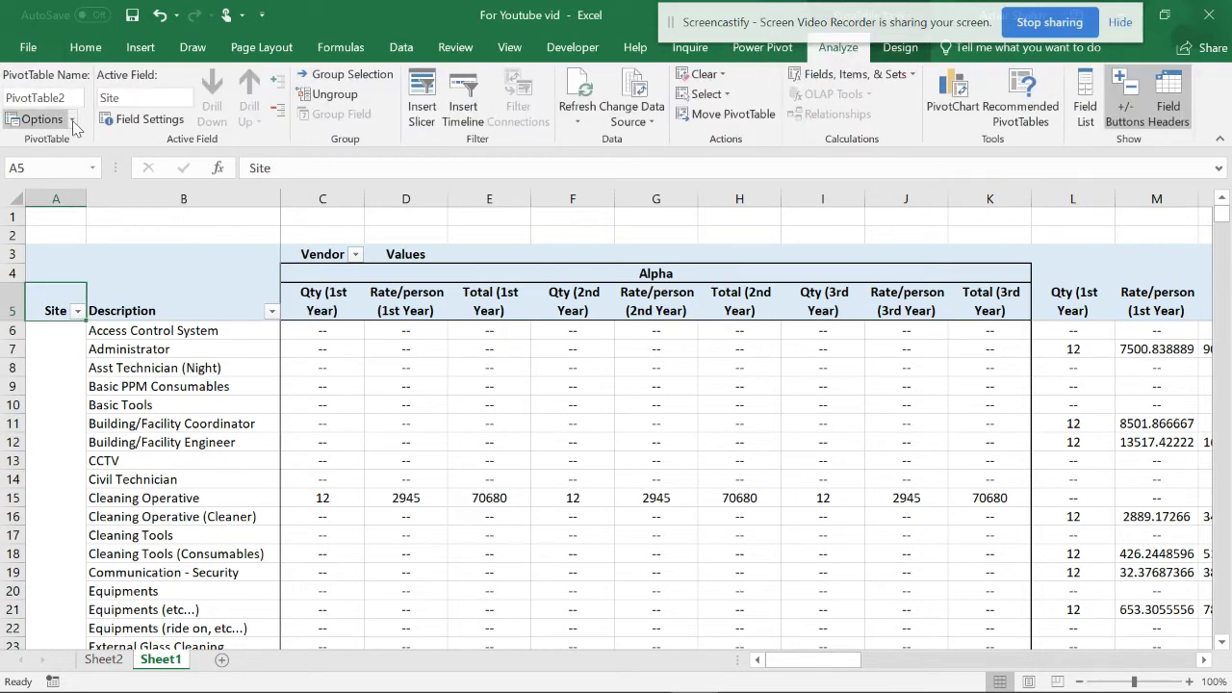
{"action": "left_click", "coordinate": [900, 50]}
{"action": "left_click", "coordinate": [163, 108]}
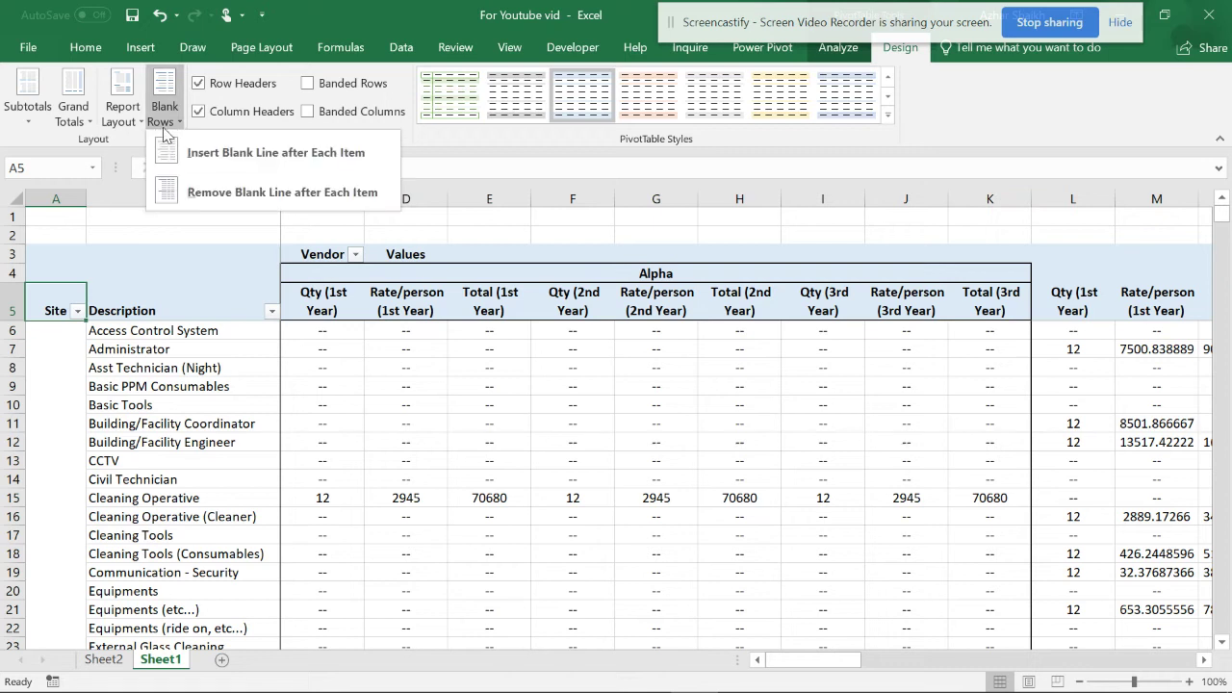
{"action": "left_click", "coordinate": [128, 128]}
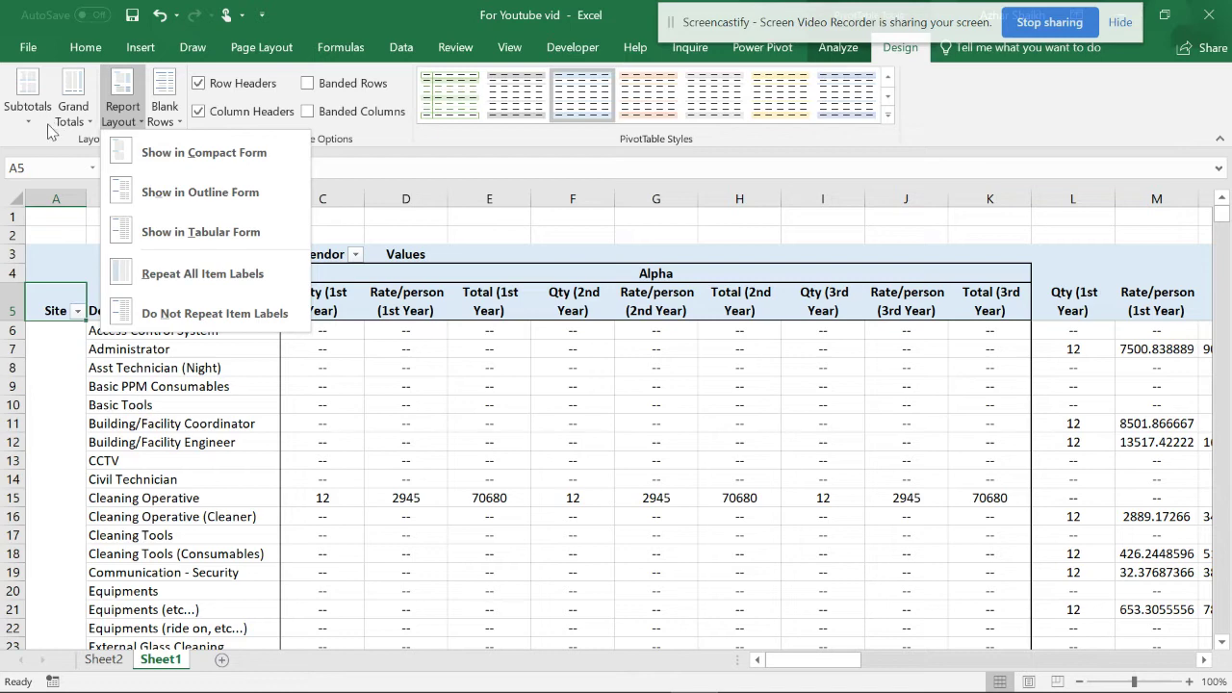
{"action": "left_click", "coordinate": [178, 271]}
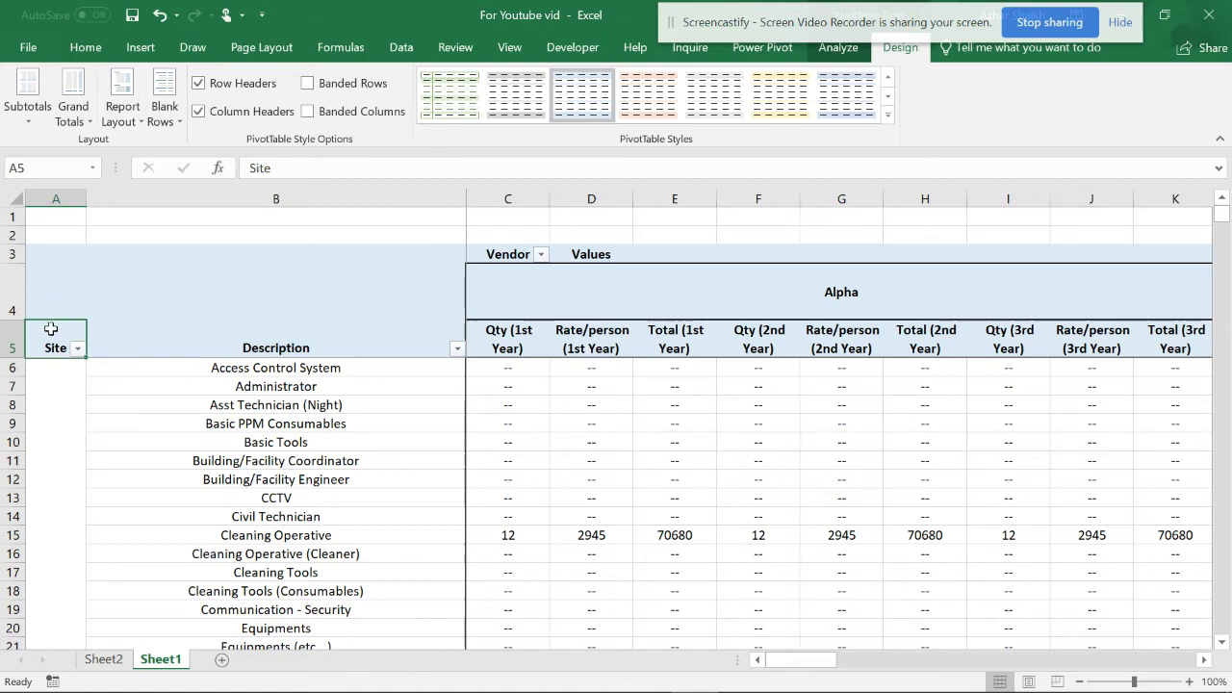
{"action": "left_click", "coordinate": [56, 199]}
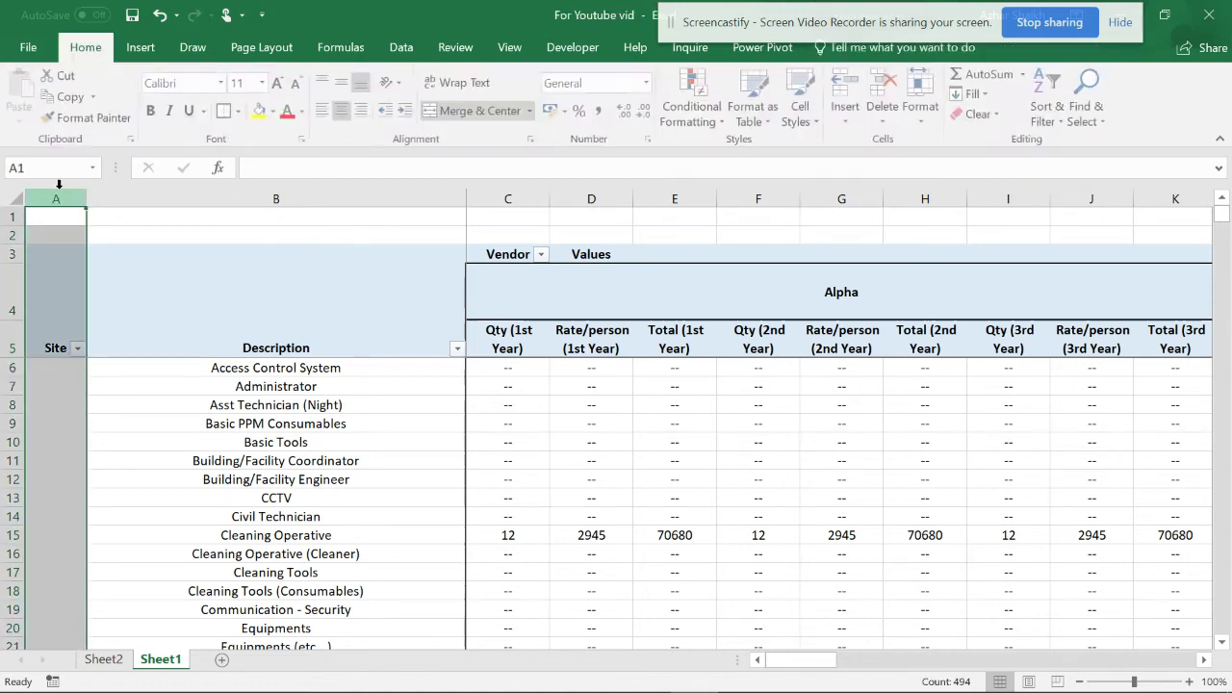
Narrow the Site column, resize the Description column, and left-align the Description entries.
{"action": "left_click", "coordinate": [433, 113]}
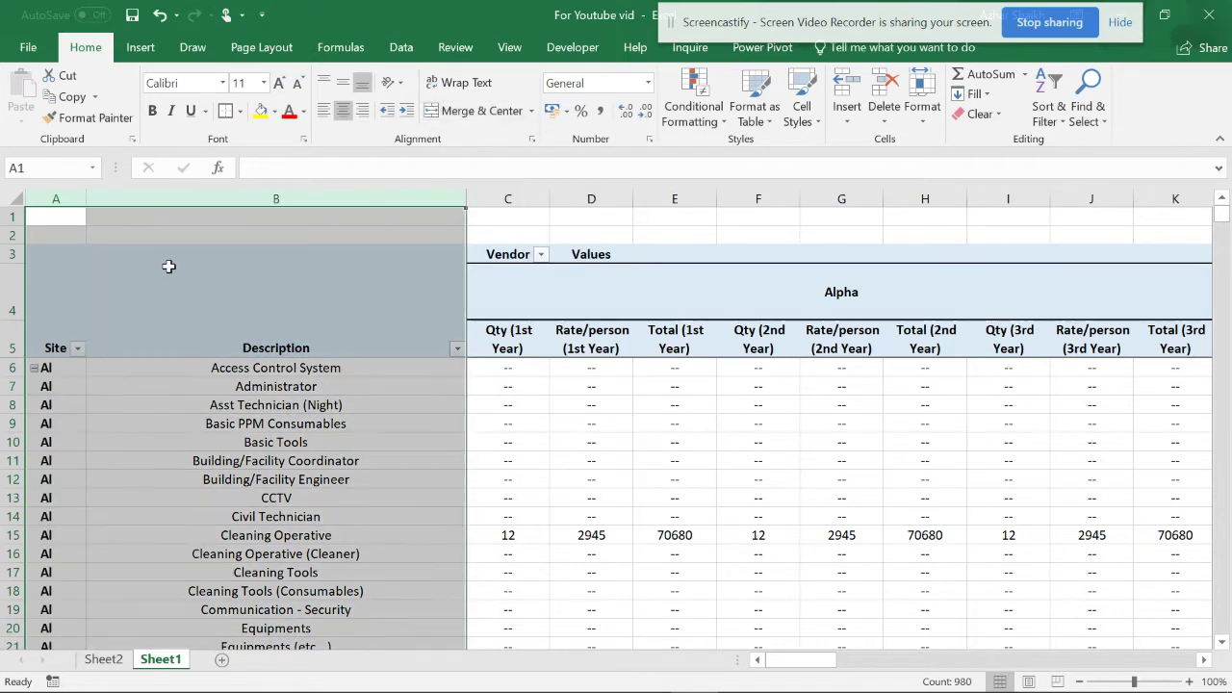
{"action": "left_click_drag", "start_coordinate": [87, 205], "coordinate": [115, 197]}
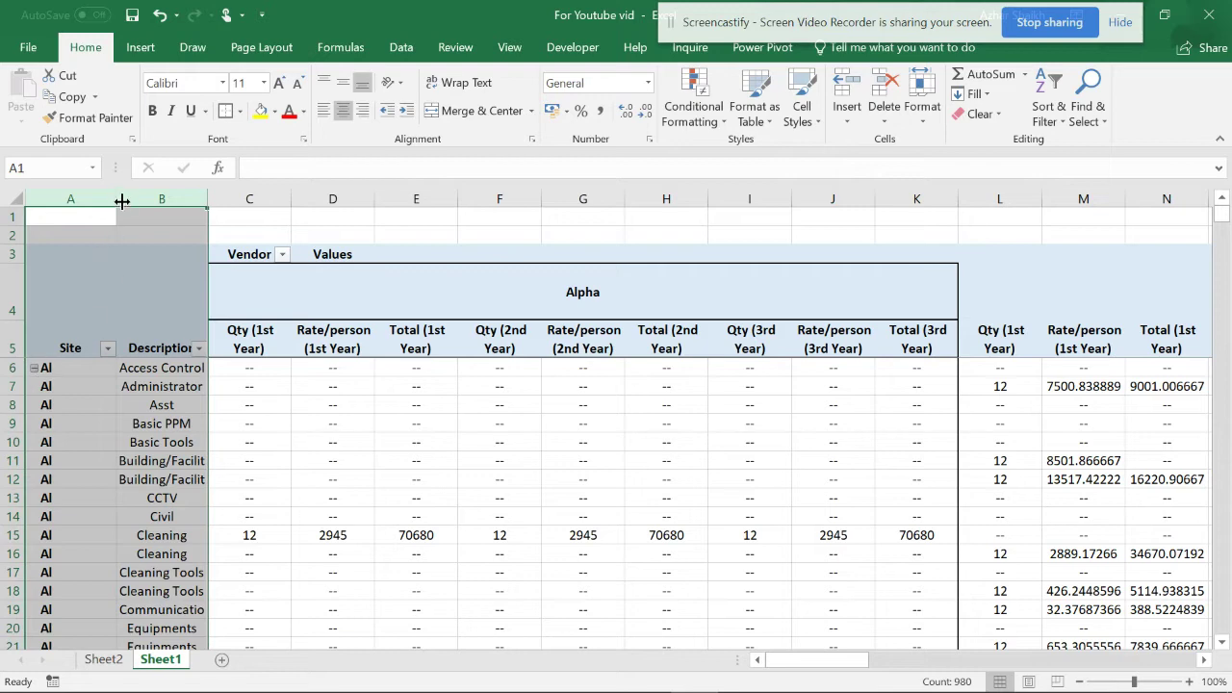
{"action": "left_click_drag", "start_coordinate": [118, 198], "coordinate": [208, 201]}
{"action": "left_click", "coordinate": [159, 199]}
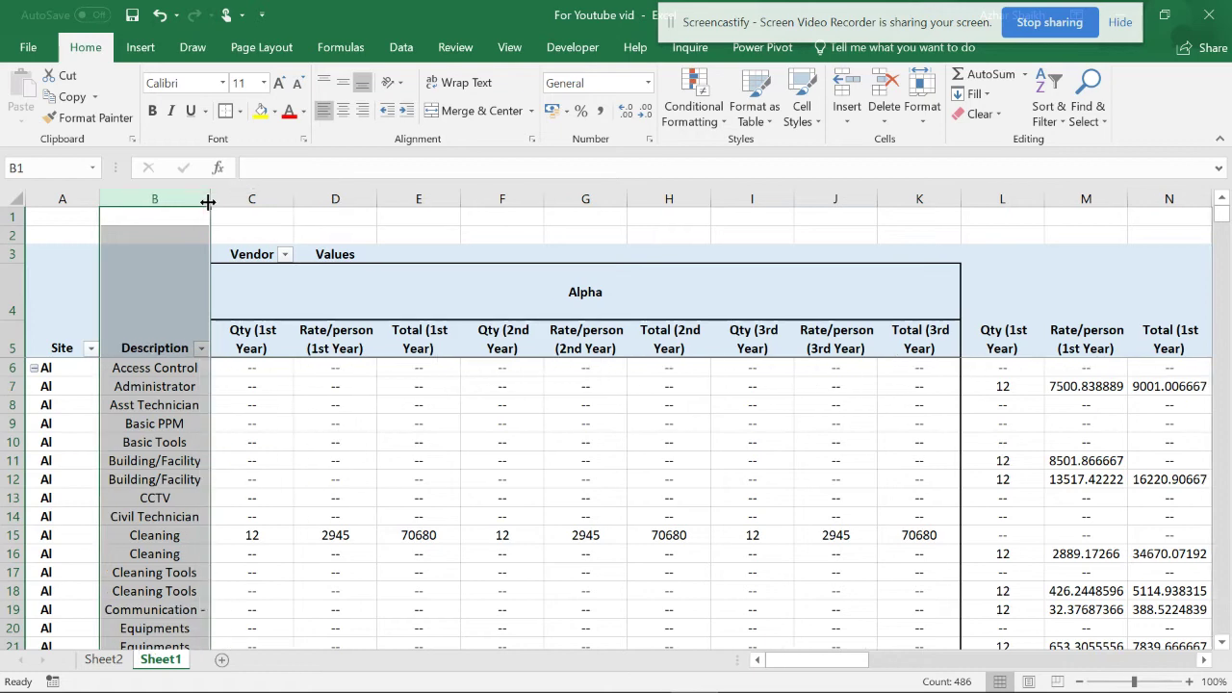
{"action": "left_click", "coordinate": [325, 110]}
{"action": "left_click", "coordinate": [516, 274]}
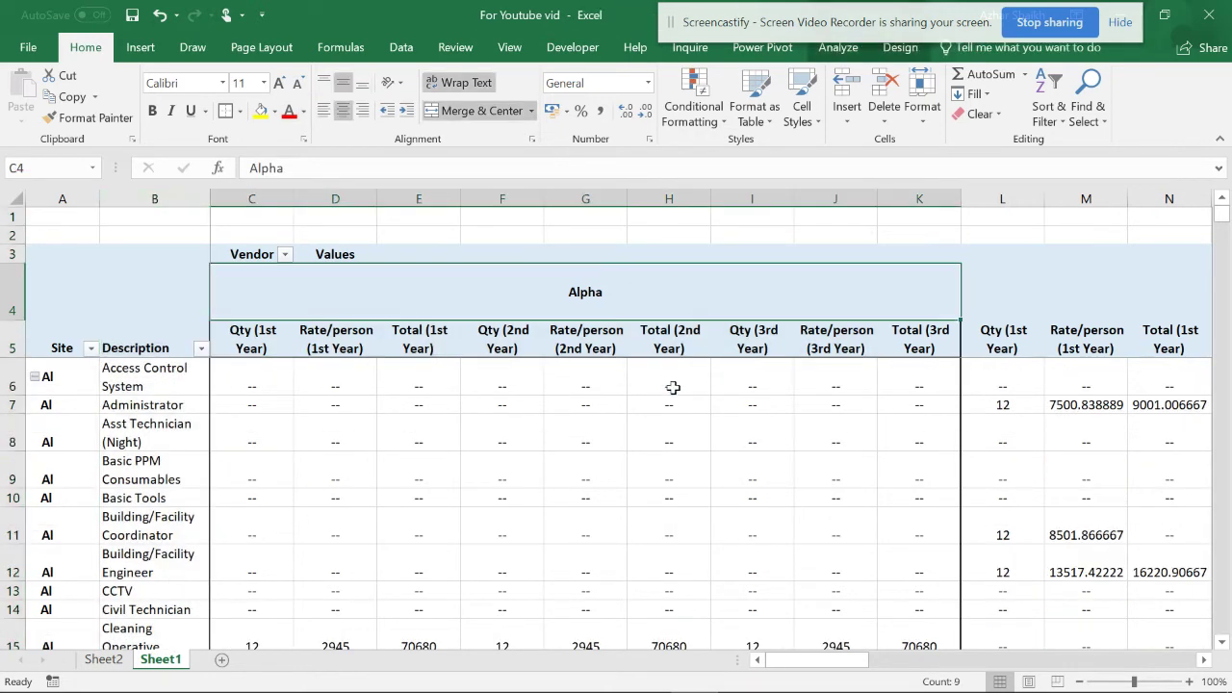
{"action": "left_click", "coordinate": [845, 52]}
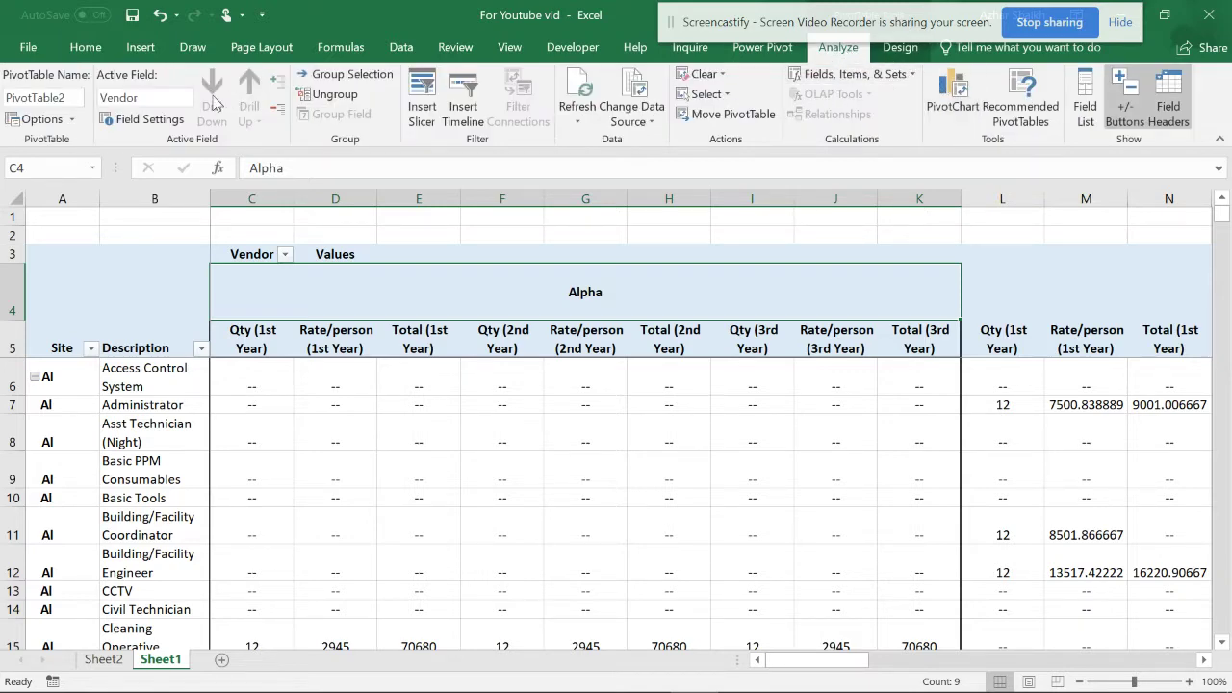
{"action": "left_click", "coordinate": [55, 123]}
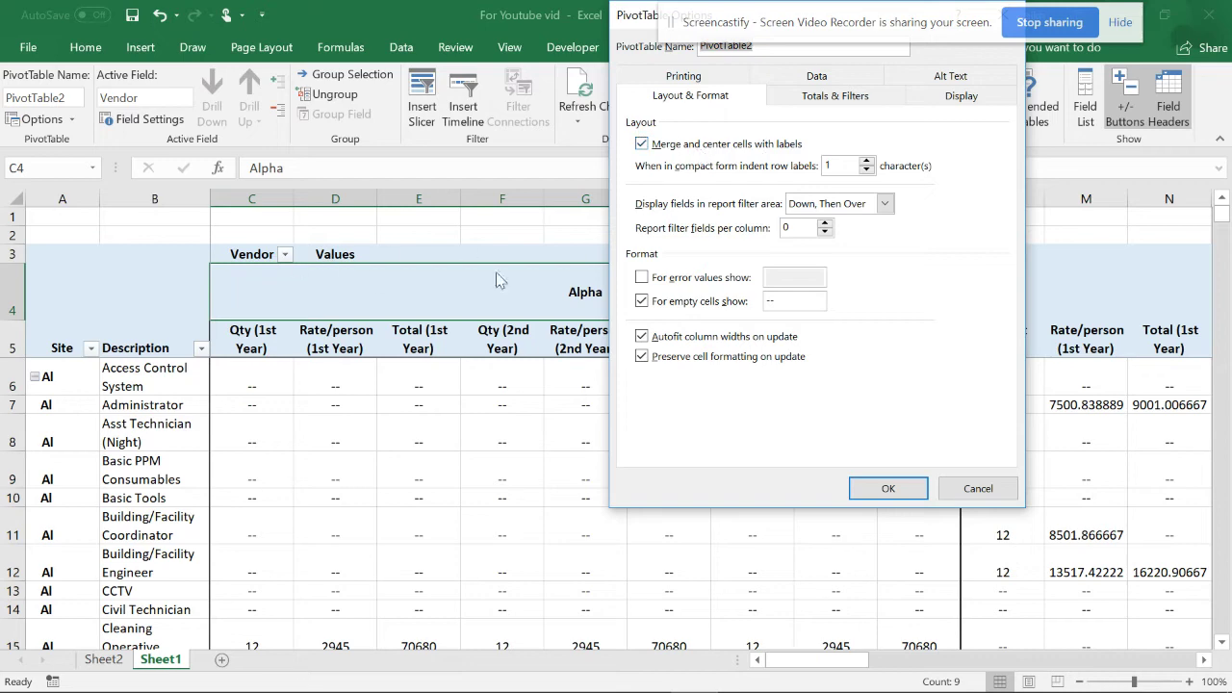
{"action": "left_click", "coordinate": [977, 490]}
{"action": "scroll", "coordinate": [440, 413], "scroll_direction": "down", "scroll_amount": 9}
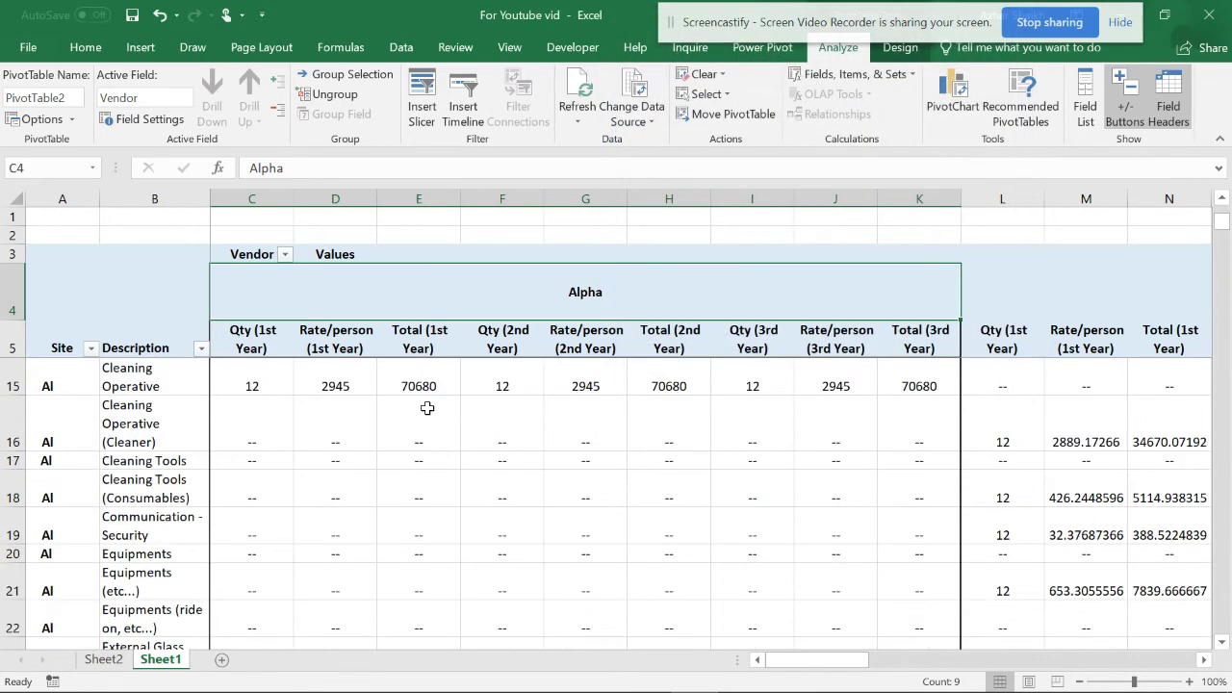
{"action": "scroll", "coordinate": [427, 408], "scroll_direction": "down", "scroll_amount": 8}
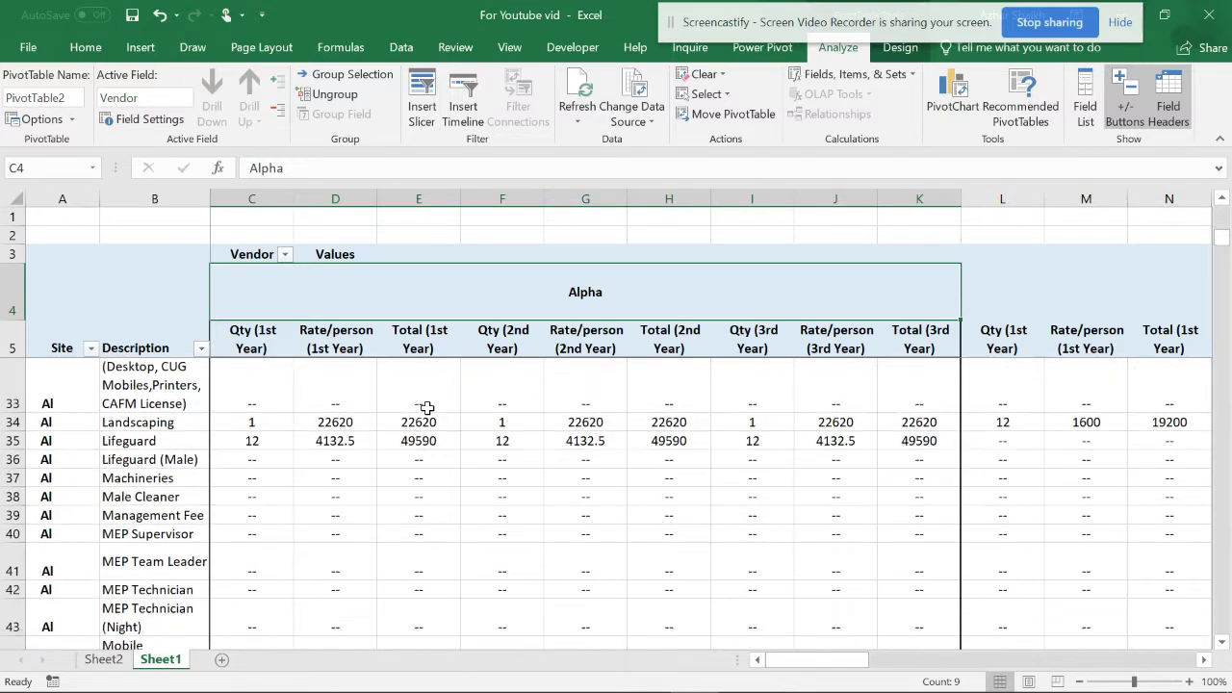
{"action": "scroll", "coordinate": [427, 408], "scroll_direction": "down", "scroll_amount": 9}
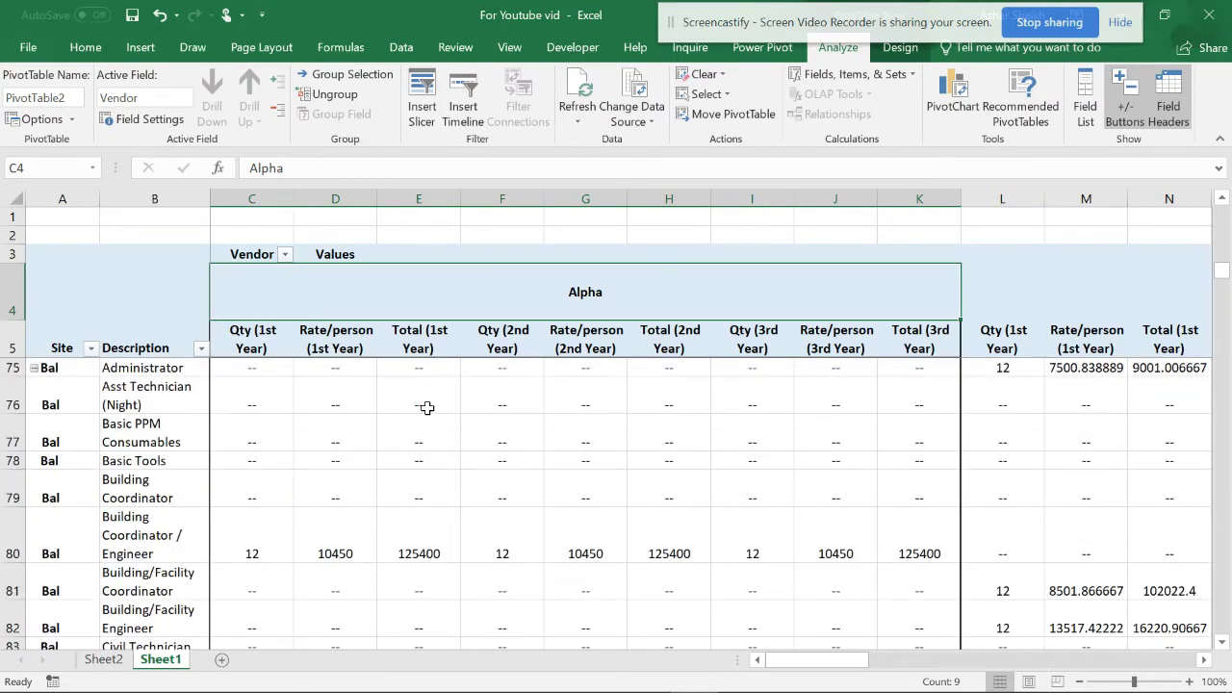
{"action": "scroll", "coordinate": [515, 493], "scroll_direction": "down", "scroll_amount": 13}
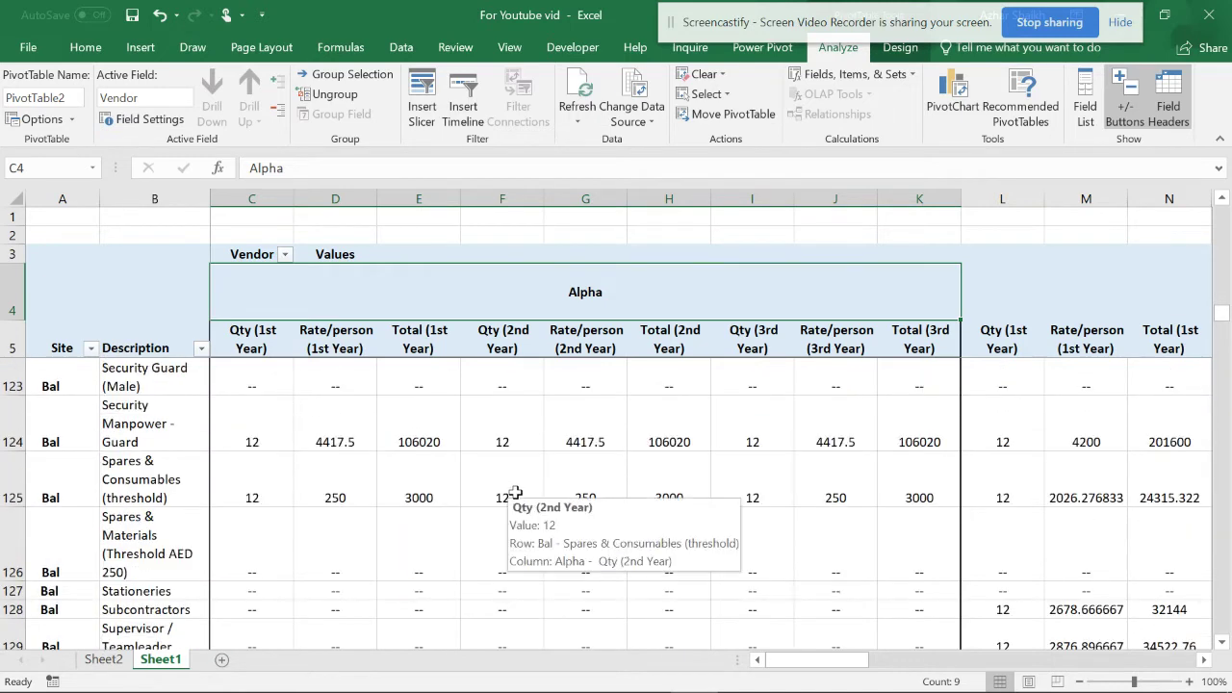
{"action": "scroll", "coordinate": [471, 489], "scroll_direction": "up", "scroll_amount": 9}
{"action": "scroll", "coordinate": [447, 477], "scroll_direction": "up", "scroll_amount": 1}
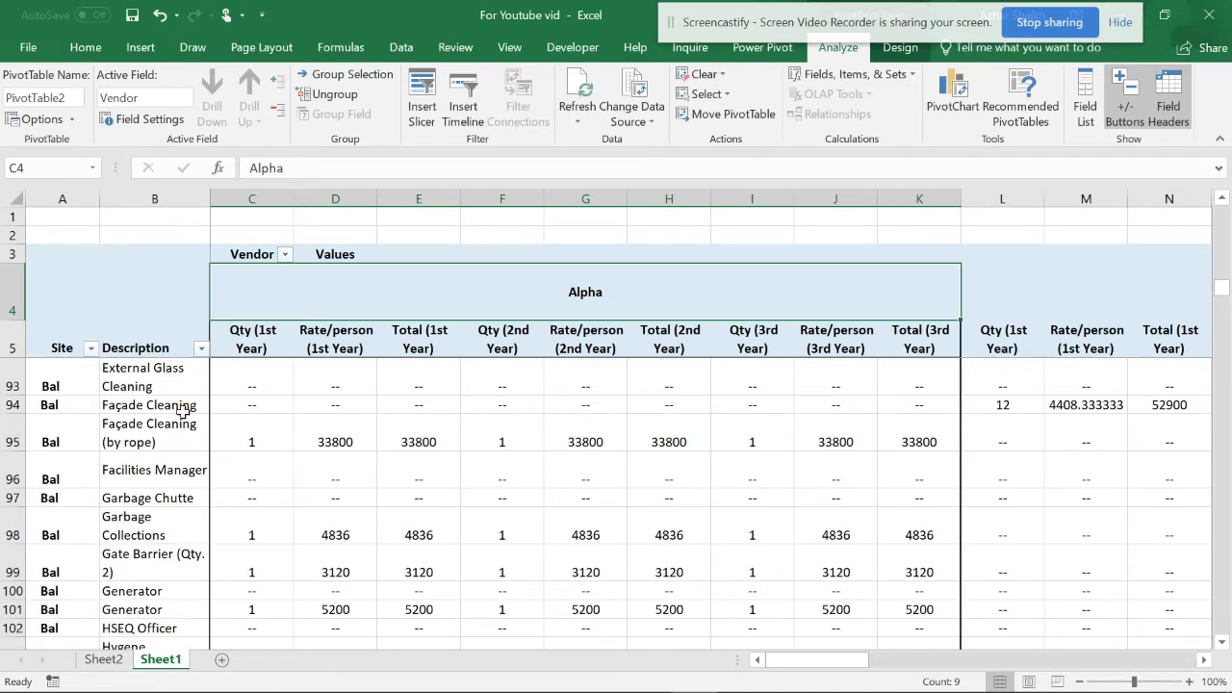
{"action": "scroll", "coordinate": [303, 450], "scroll_direction": "up", "scroll_amount": 6}
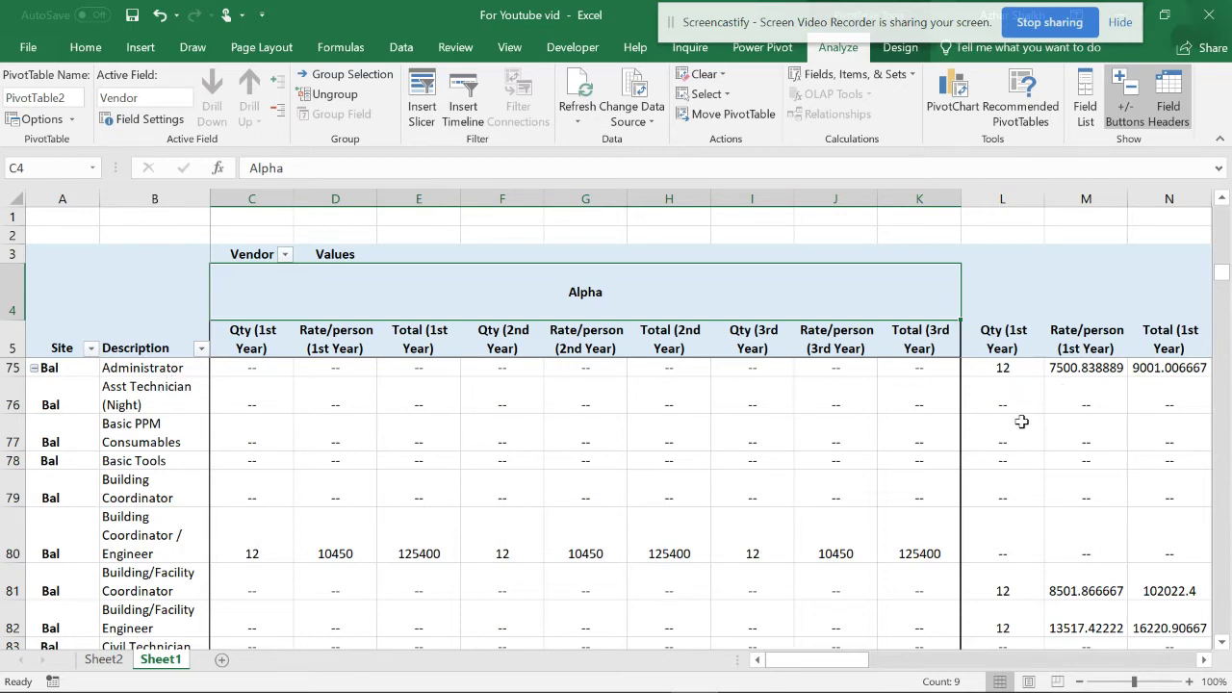
{"action": "scroll", "coordinate": [476, 442], "scroll_direction": "up", "scroll_amount": 19}
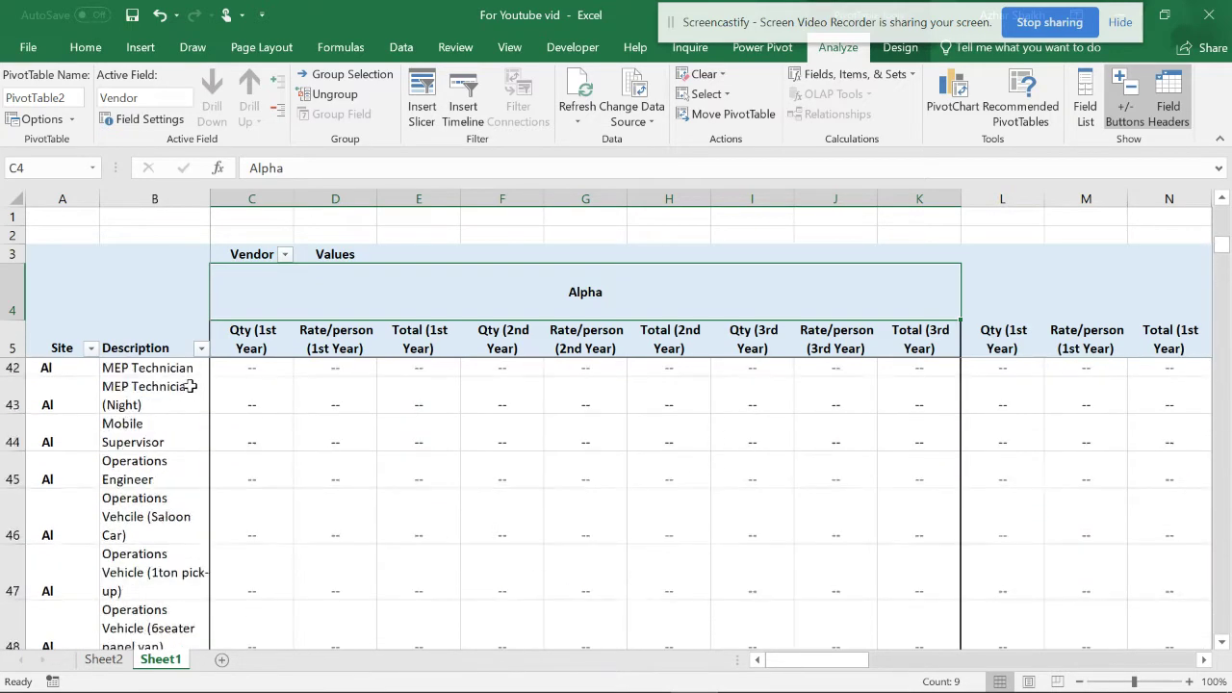
{"action": "scroll", "coordinate": [288, 364], "scroll_direction": "up", "scroll_amount": 4}
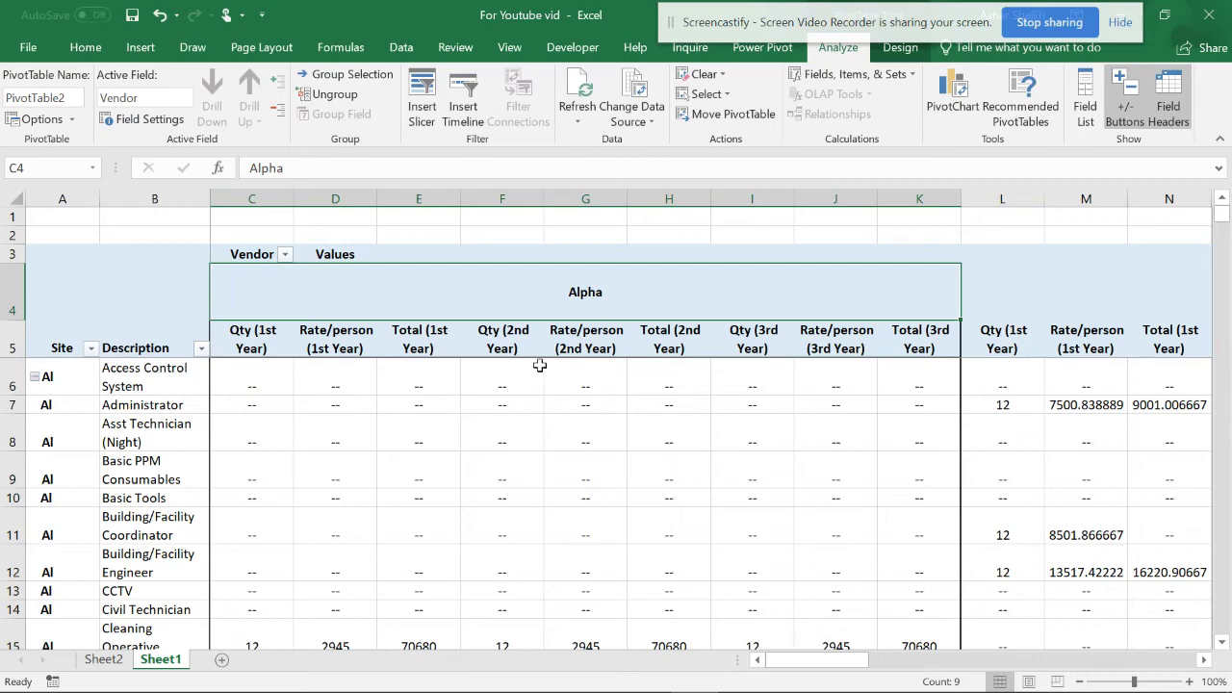
{"action": "scroll", "coordinate": [487, 367], "scroll_direction": "down", "scroll_amount": 2, "text": "ctrl"}
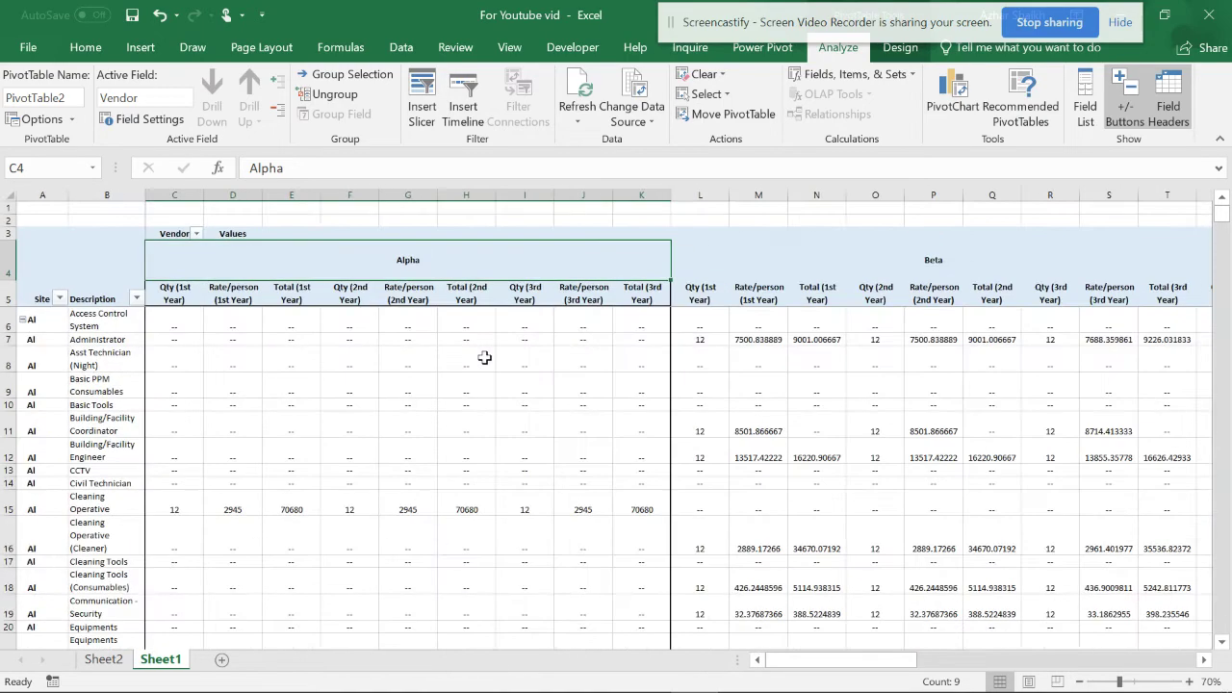
{"action": "scroll", "coordinate": [484, 358], "scroll_direction": "down", "scroll_amount": 20}
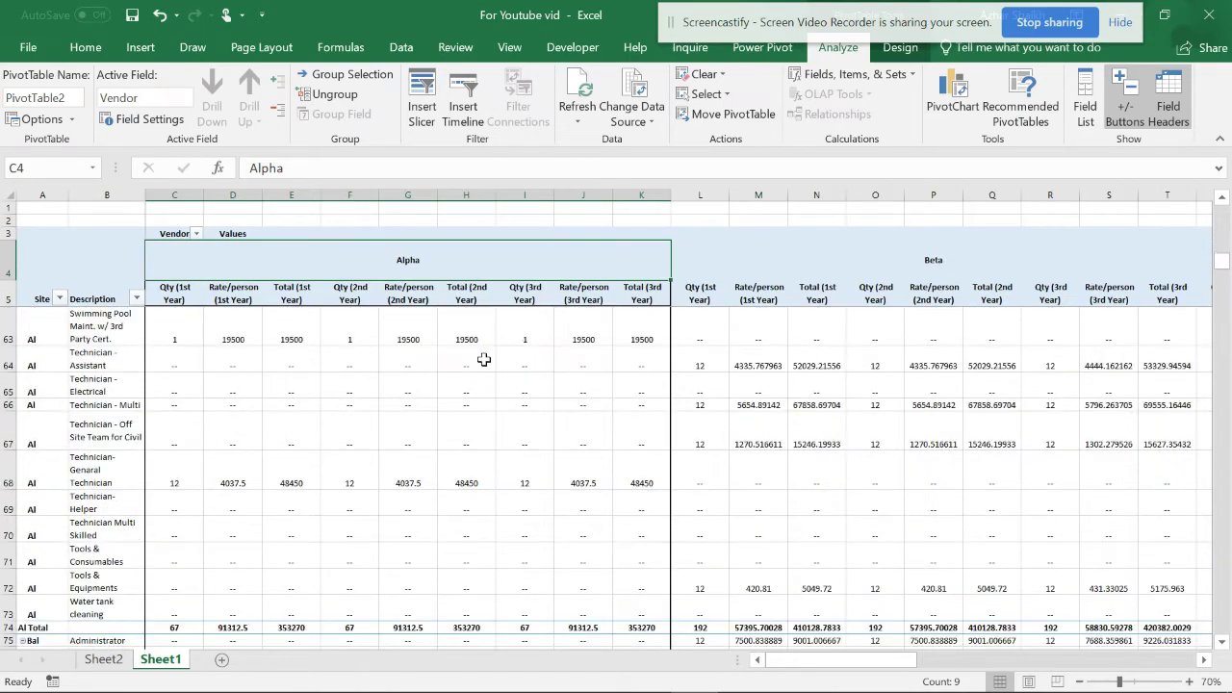
{"action": "scroll", "coordinate": [484, 358], "scroll_direction": "up", "scroll_amount": 20}
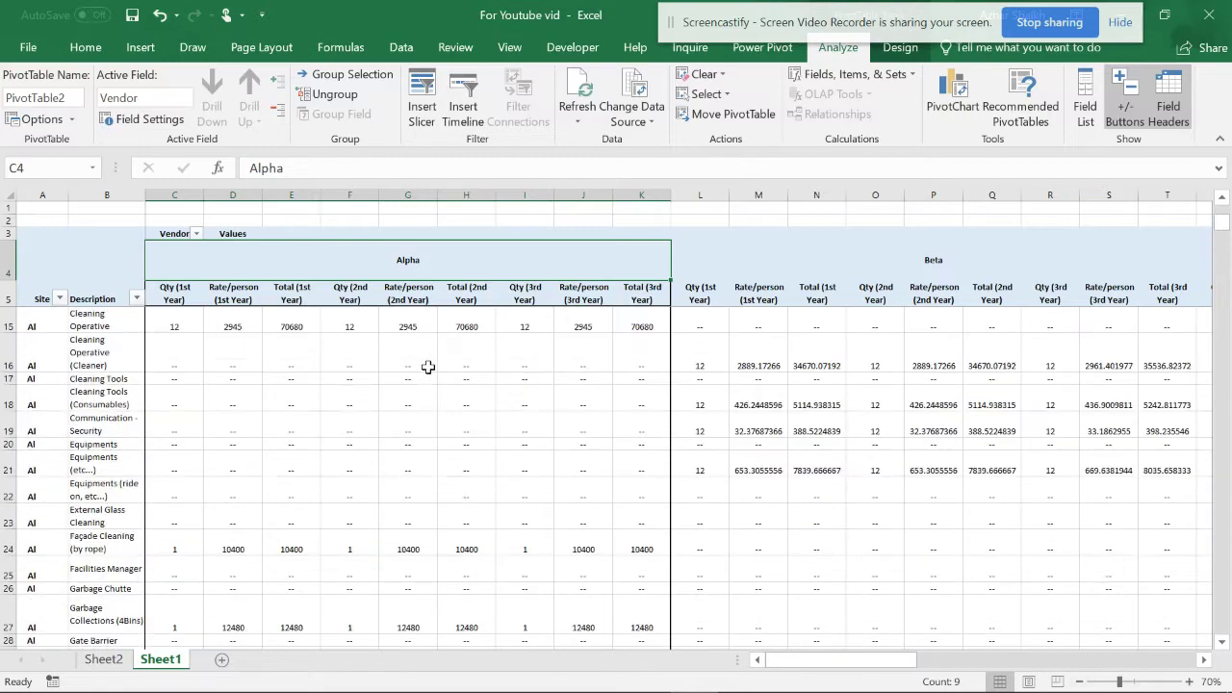
{"action": "scroll", "coordinate": [415, 359], "scroll_direction": "down", "scroll_amount": 20}
{"action": "scroll", "coordinate": [228, 393], "scroll_direction": "up", "scroll_amount": 5}
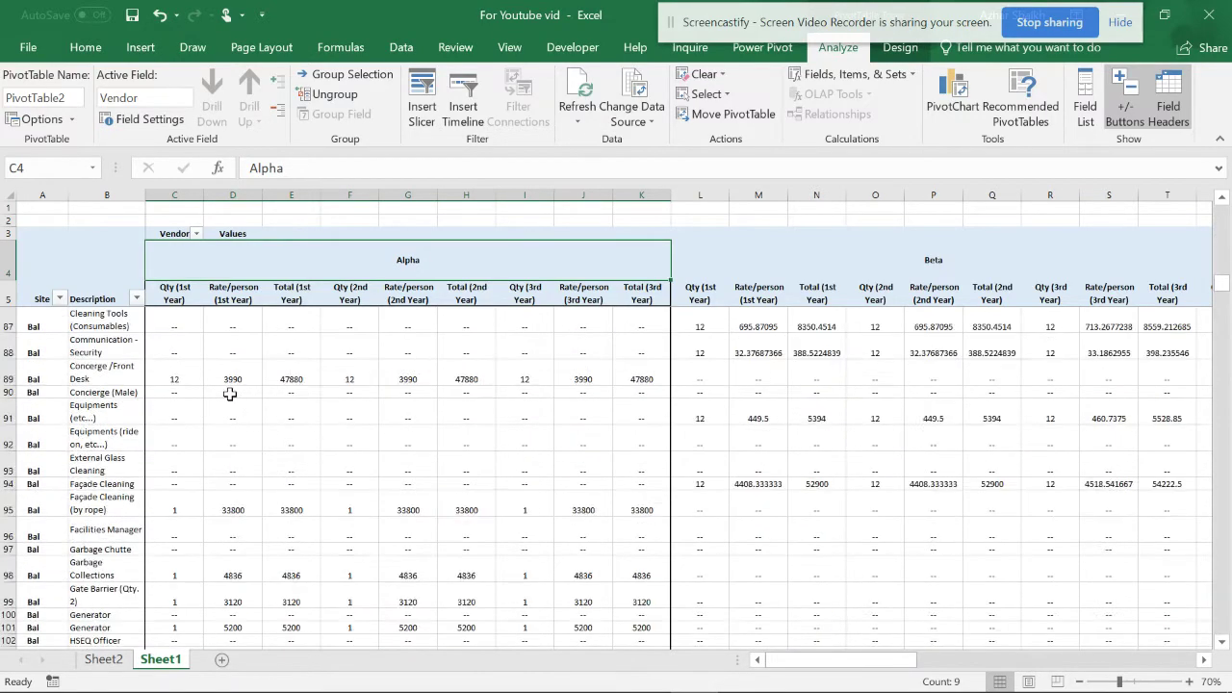
{"action": "left_click", "coordinate": [106, 348]}
Remove Description from the pivot Rows so it lists sites Al to Gal only.
{"action": "left_click", "coordinate": [1085, 96]}
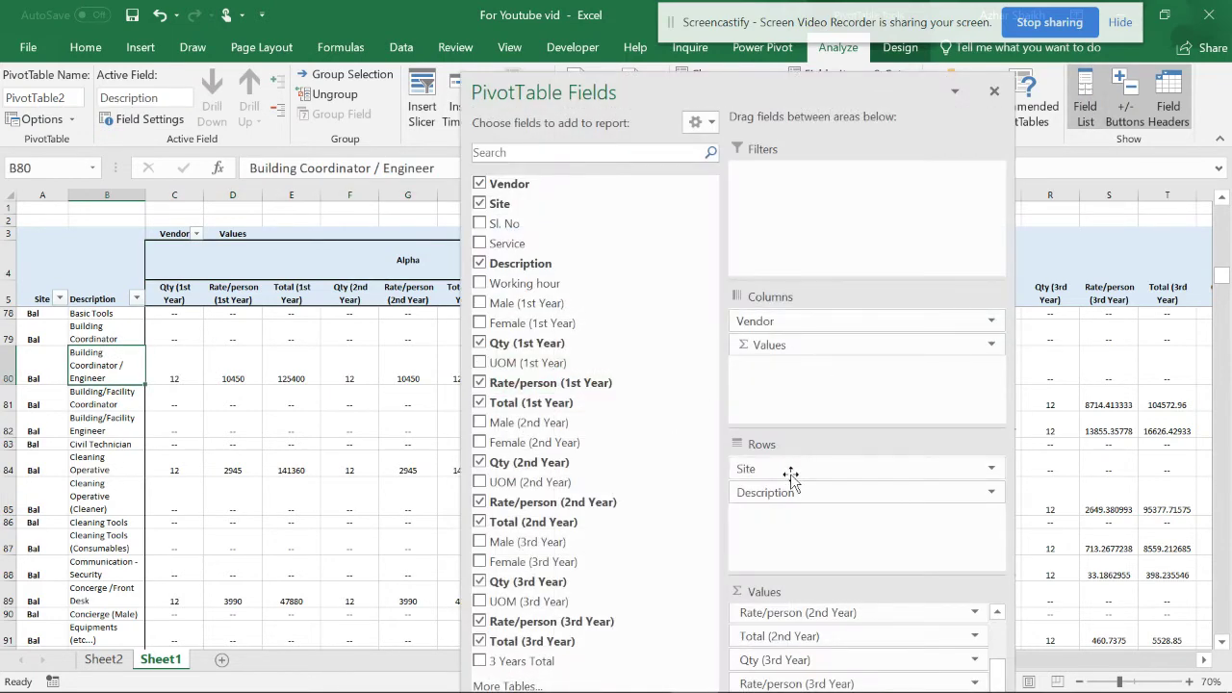
{"action": "left_click_drag", "start_coordinate": [781, 492], "coordinate": [1065, 256]}
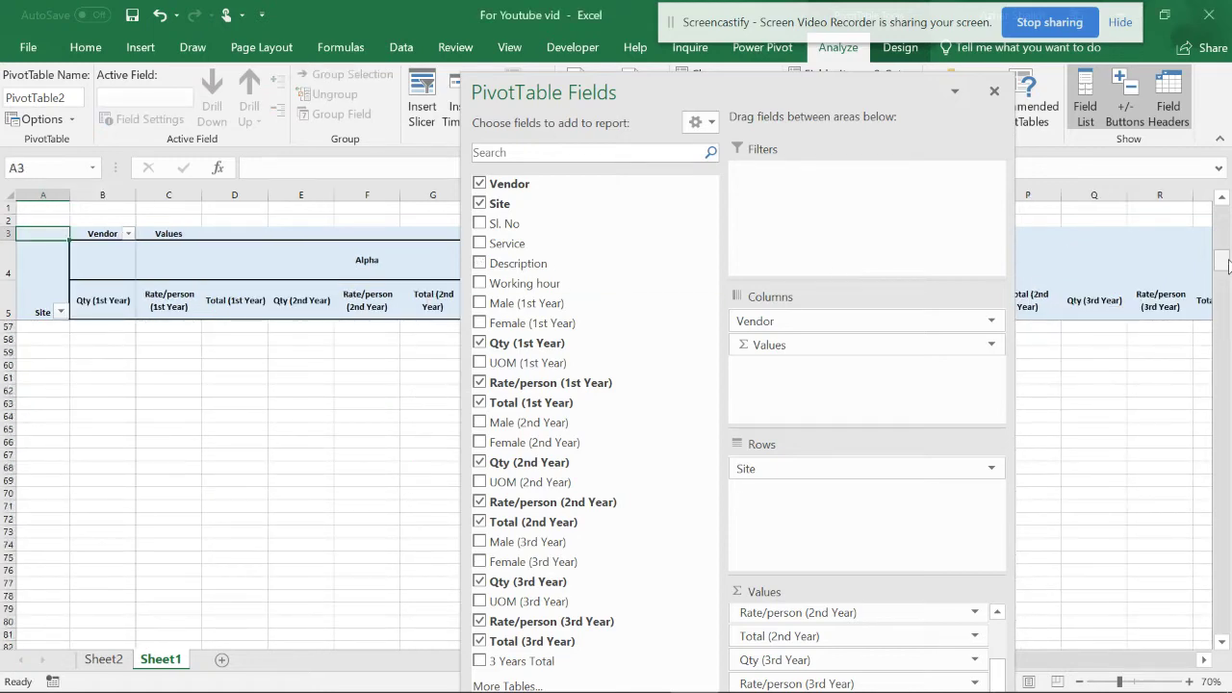
{"action": "scroll", "coordinate": [285, 358], "scroll_direction": "up", "scroll_amount": 20}
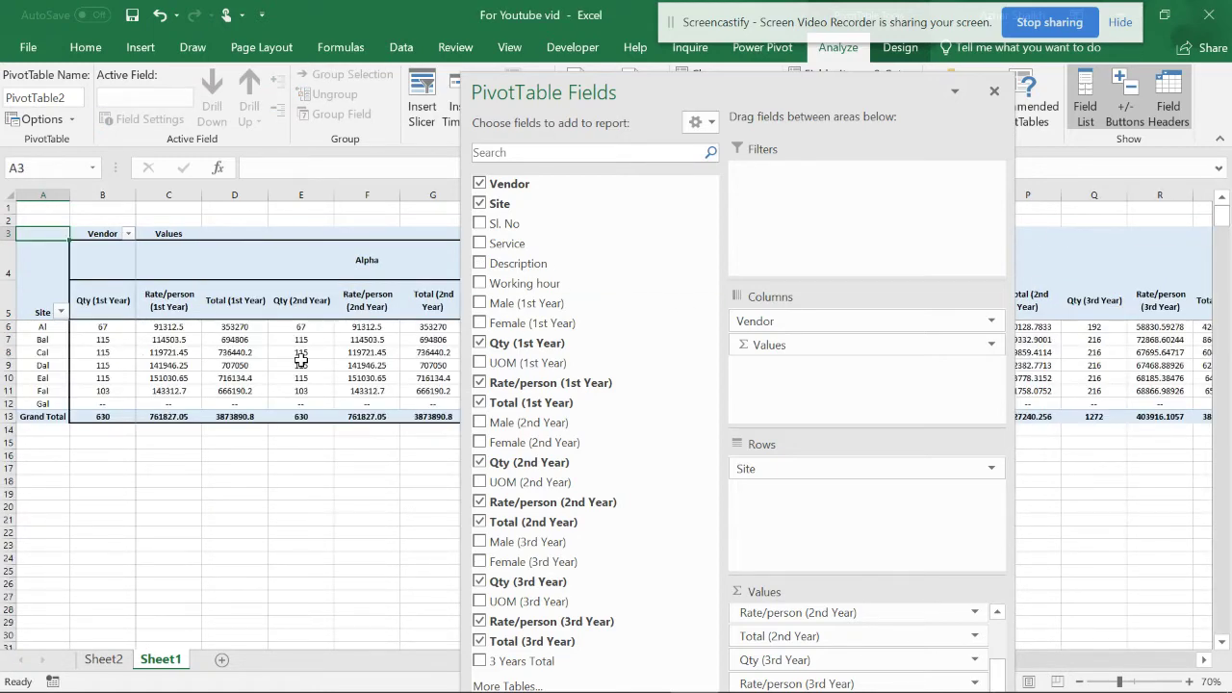
{"action": "left_click", "coordinate": [308, 478]}
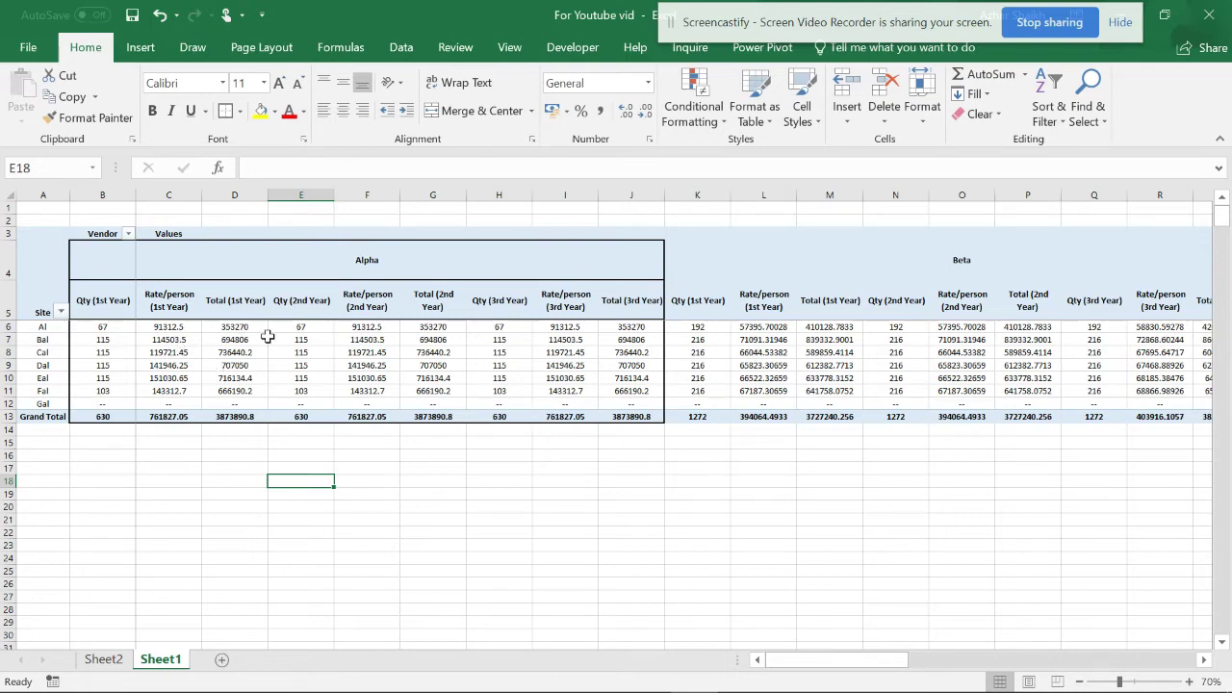
{"action": "left_click", "coordinate": [342, 349]}
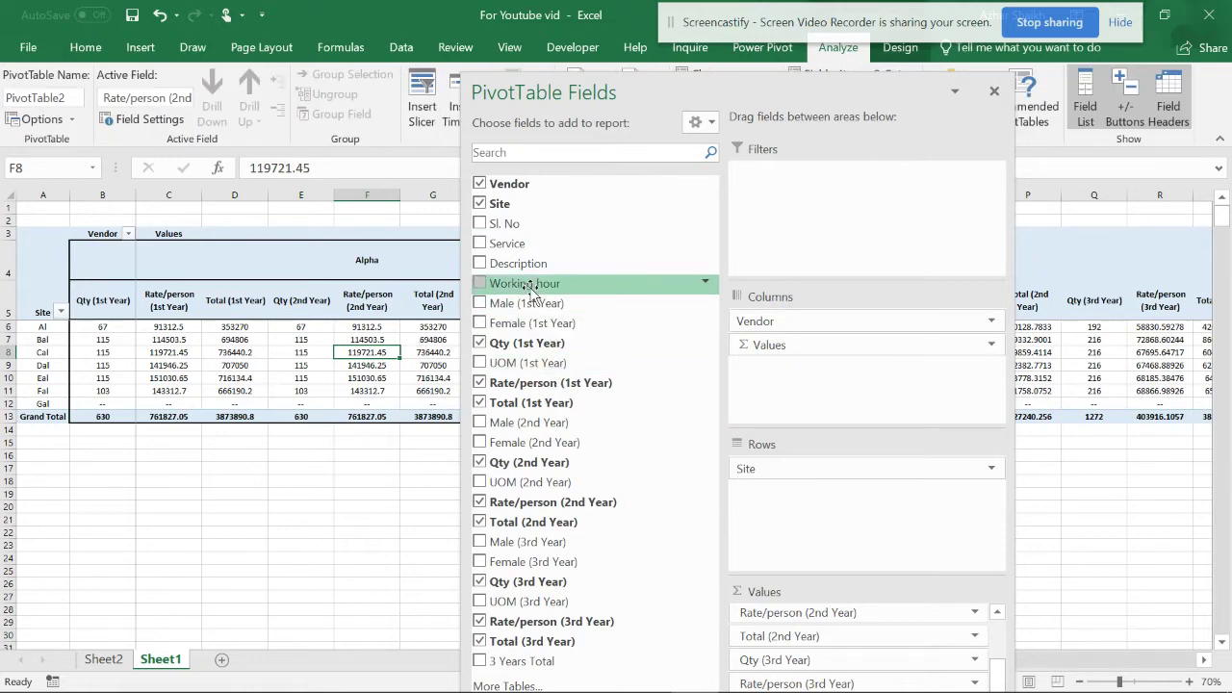
Put Description back into Rows under Site and left-align the Description column.
{"action": "left_click_drag", "start_coordinate": [535, 269], "coordinate": [807, 519]}
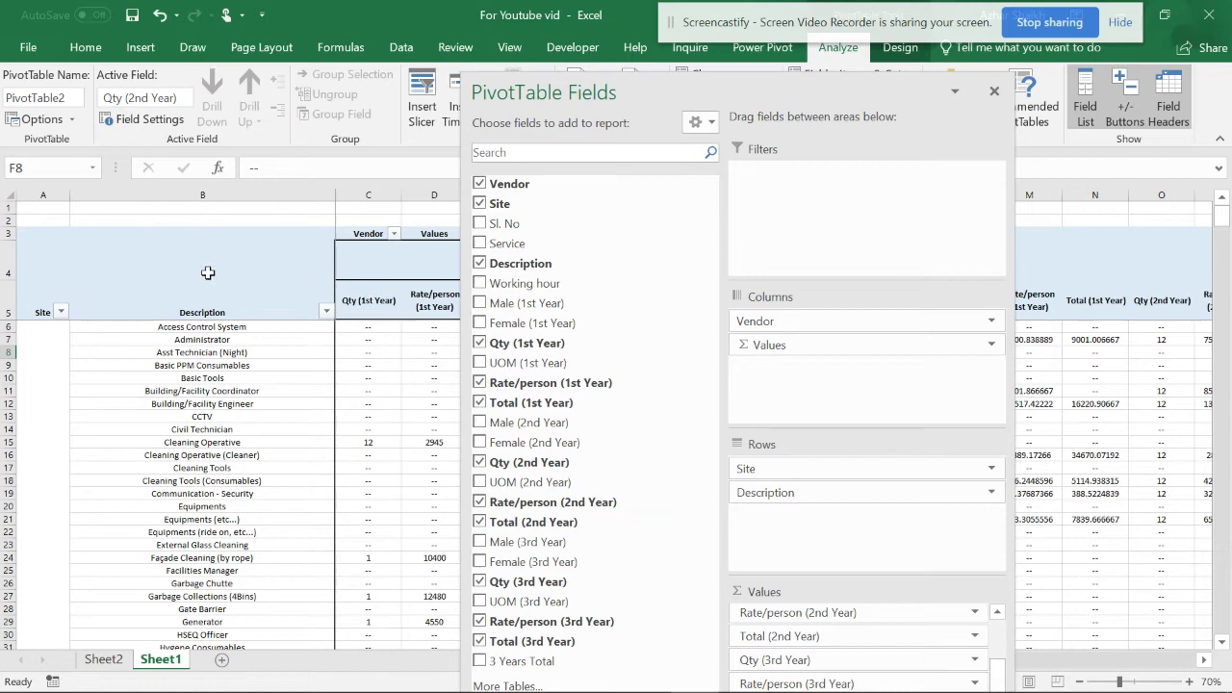
{"action": "left_click", "coordinate": [184, 195]}
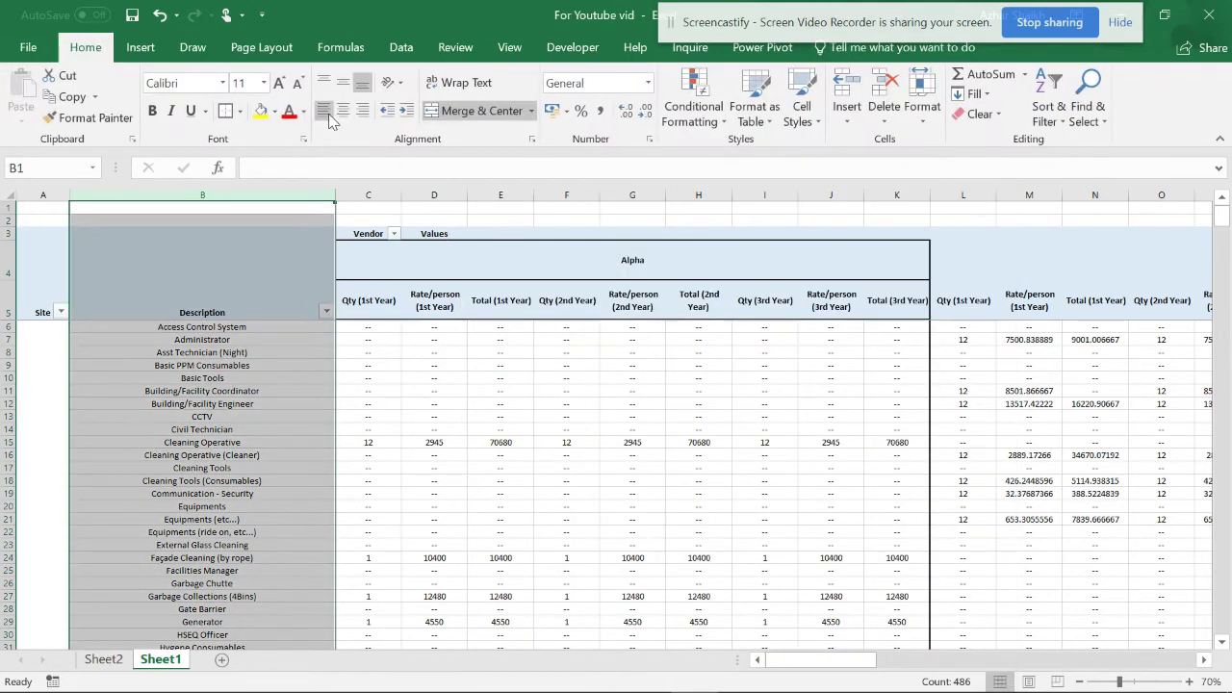
{"action": "left_click", "coordinate": [323, 110]}
{"action": "scroll", "coordinate": [302, 308], "scroll_direction": "down", "scroll_amount": 6}
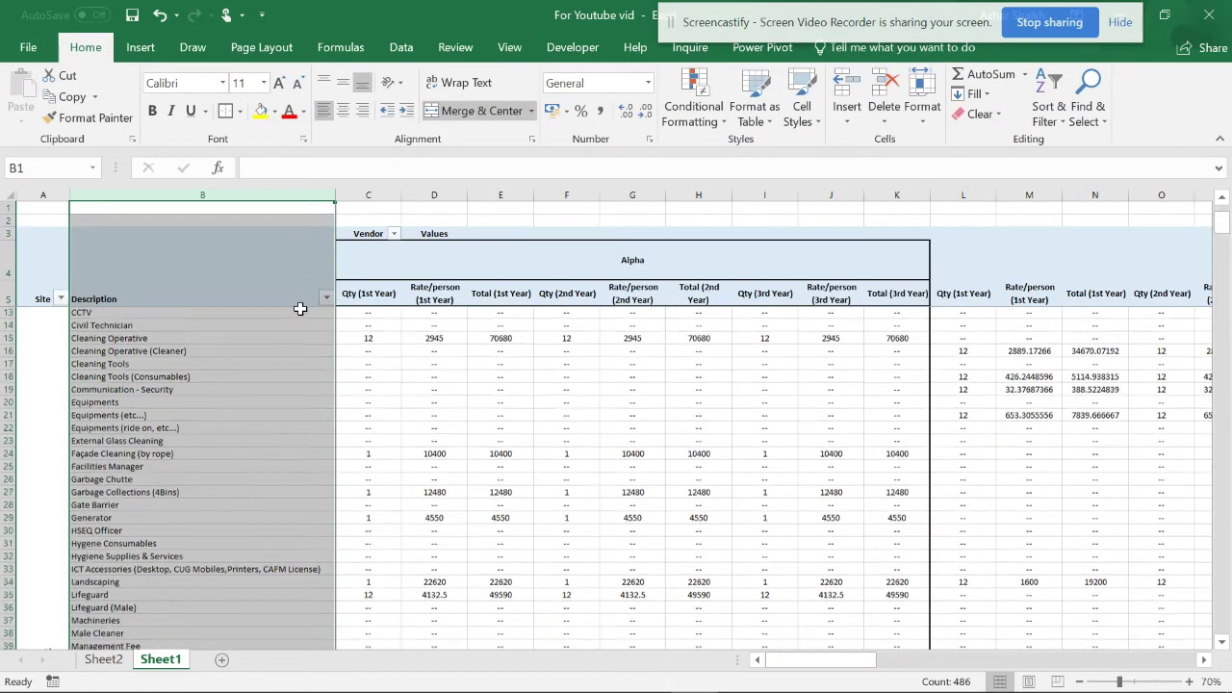
Unmerge the Site column so each row shows its site, and close the field list.
{"action": "left_click", "coordinate": [59, 262]}
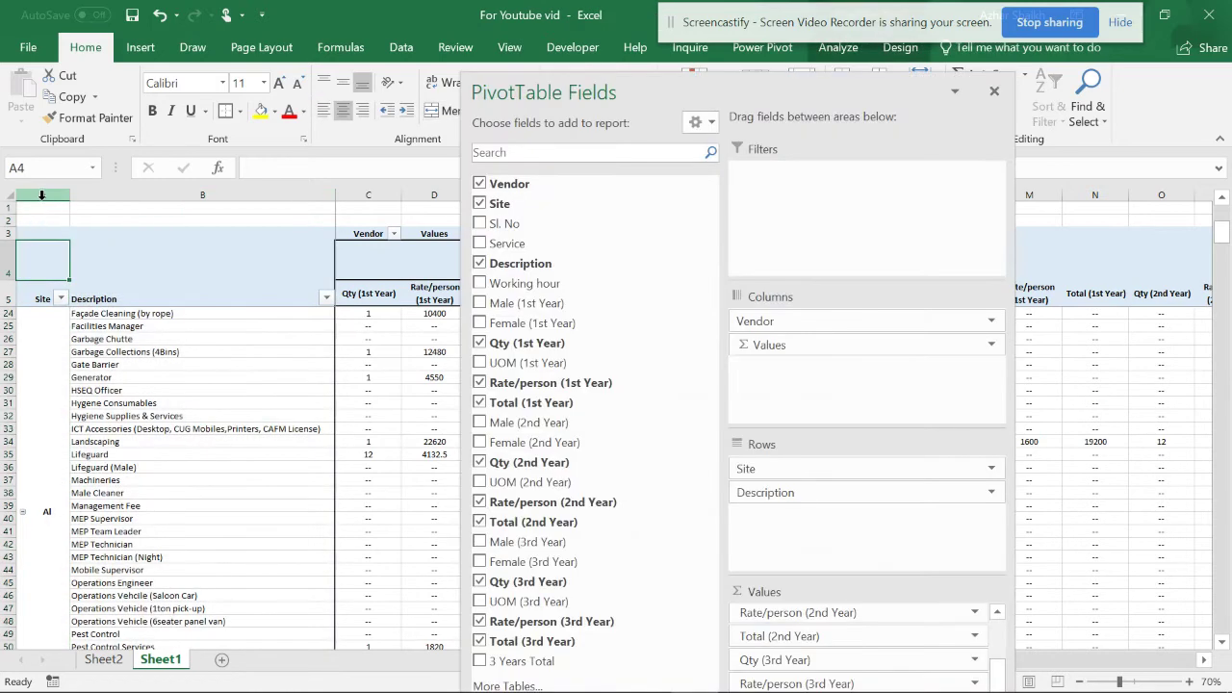
{"action": "left_click", "coordinate": [42, 195]}
{"action": "left_click", "coordinate": [461, 112]}
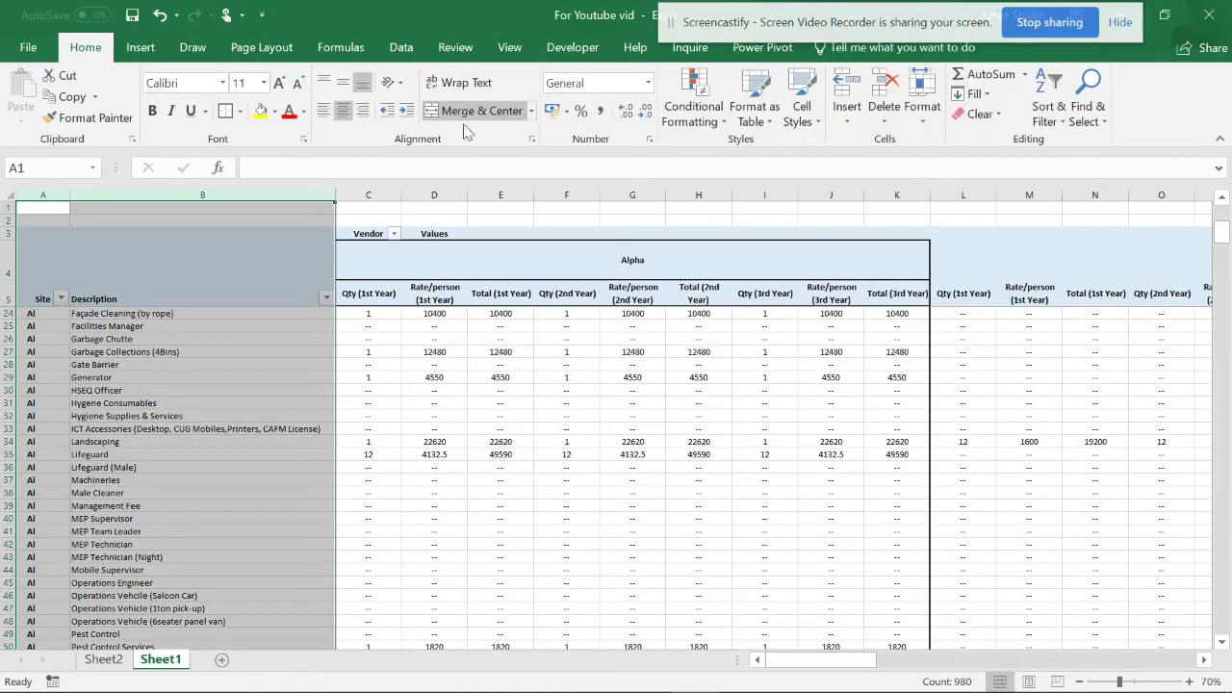
{"action": "left_click", "coordinate": [500, 352]}
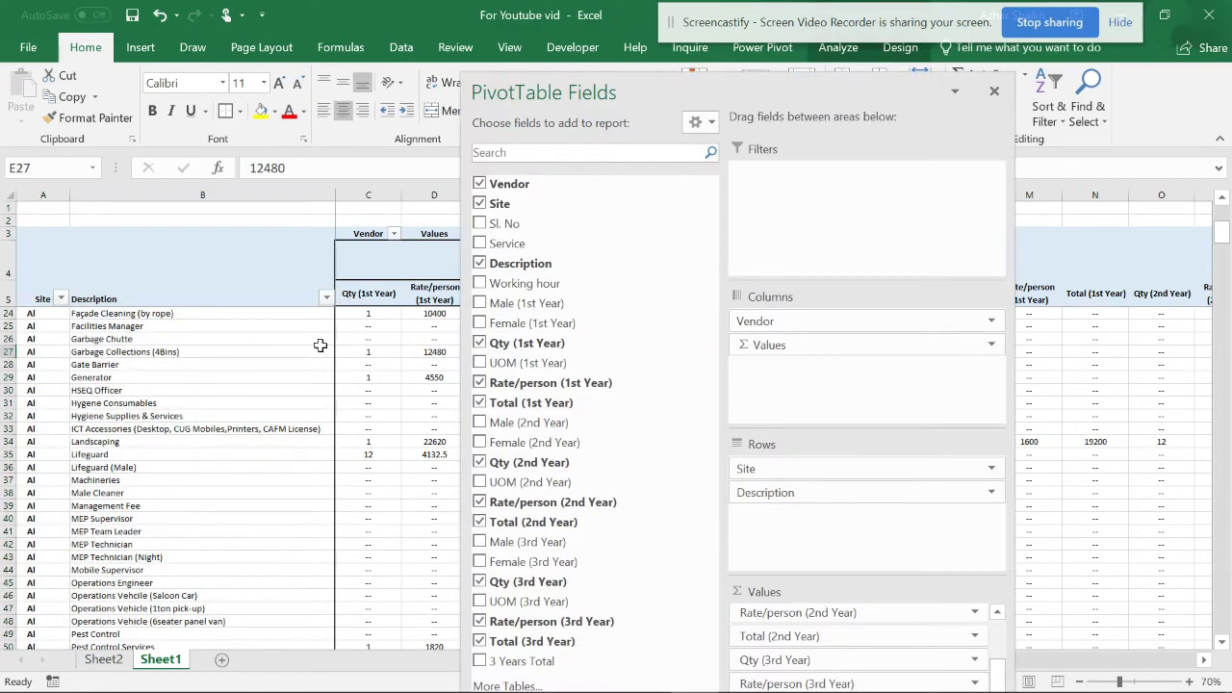
{"action": "left_click", "coordinate": [994, 91]}
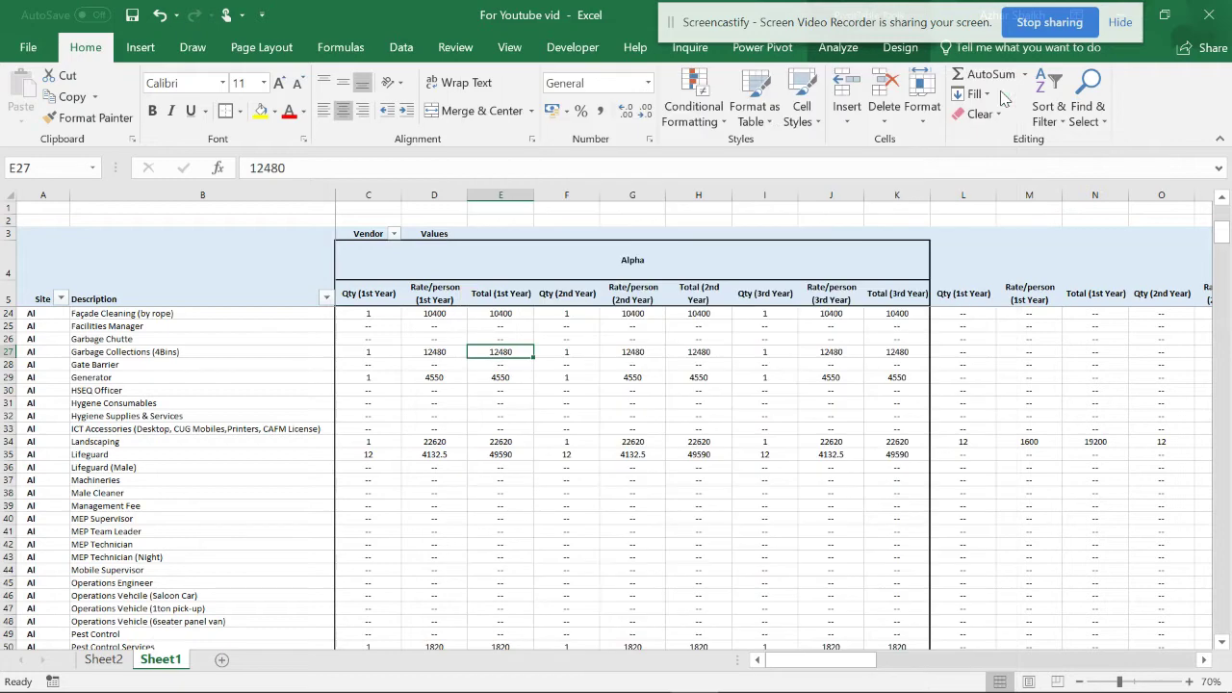
Show all subtotals at the bottom of each site group and left-align the descriptions.
{"action": "left_click", "coordinate": [895, 50]}
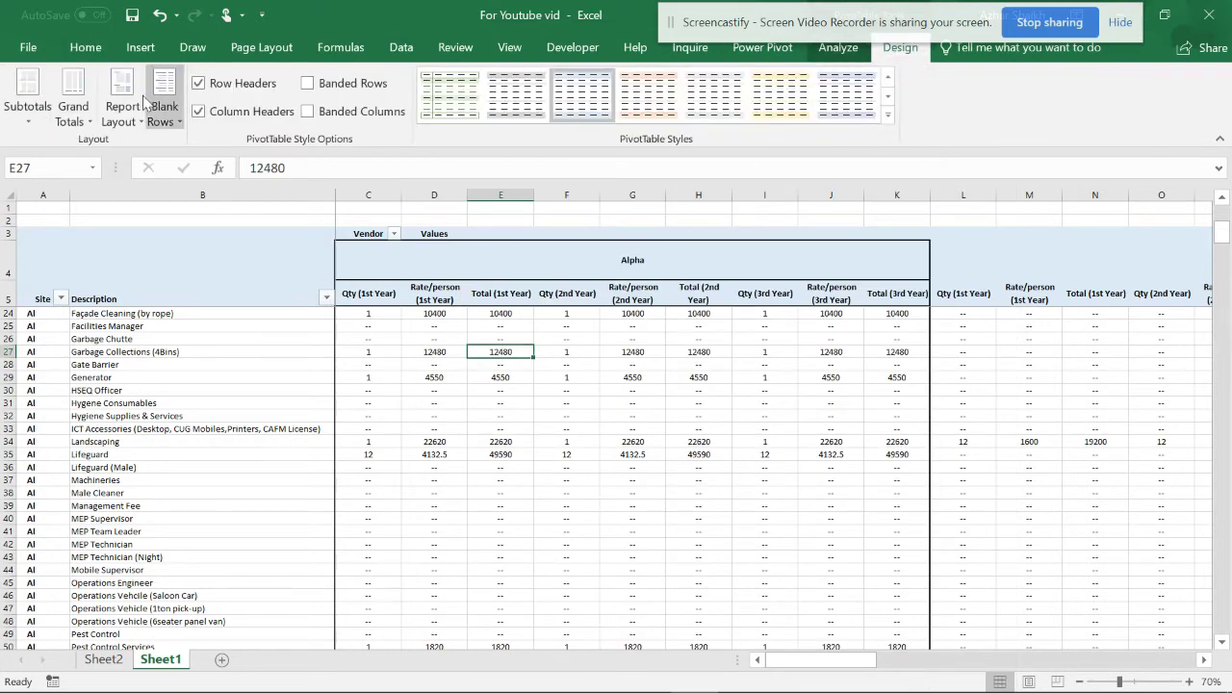
{"action": "left_click", "coordinate": [42, 119]}
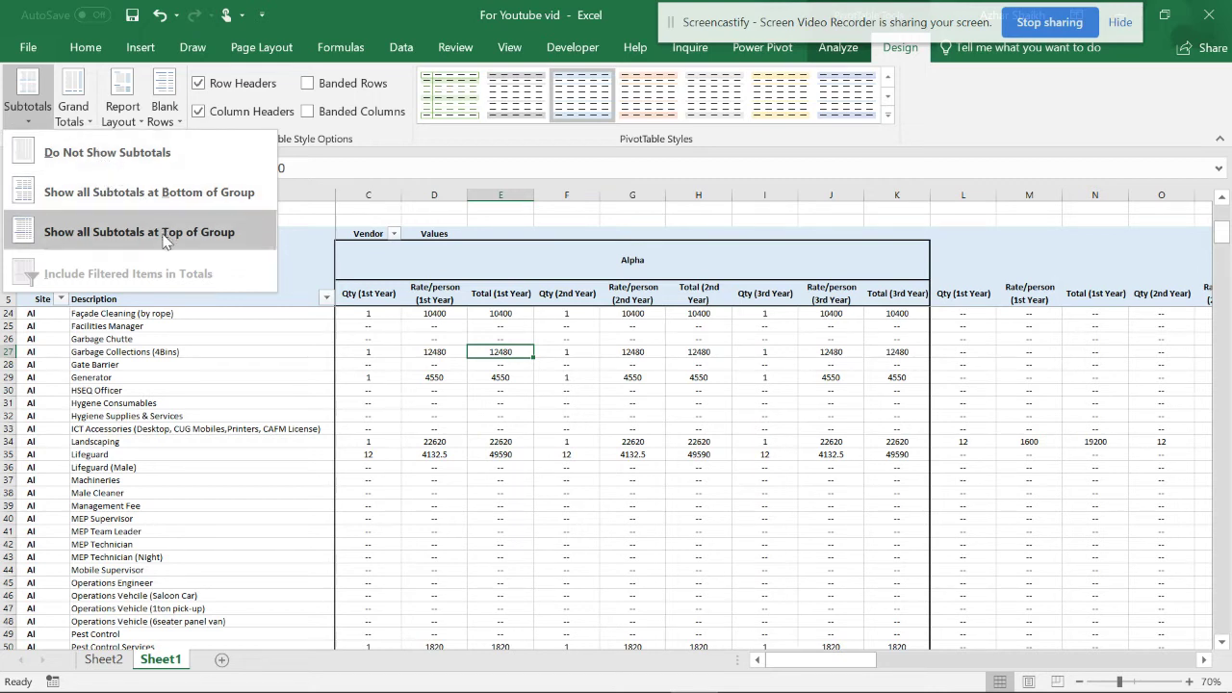
{"action": "left_click", "coordinate": [146, 195]}
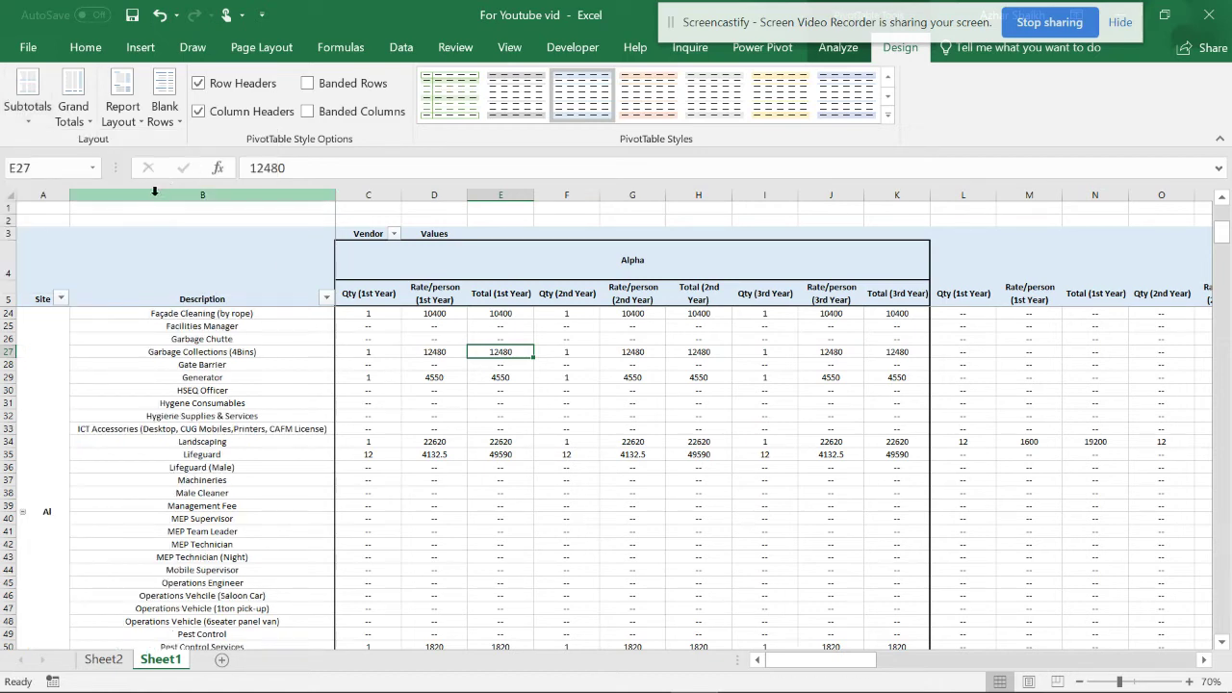
{"action": "left_click", "coordinate": [154, 190]}
{"action": "left_click", "coordinate": [323, 114]}
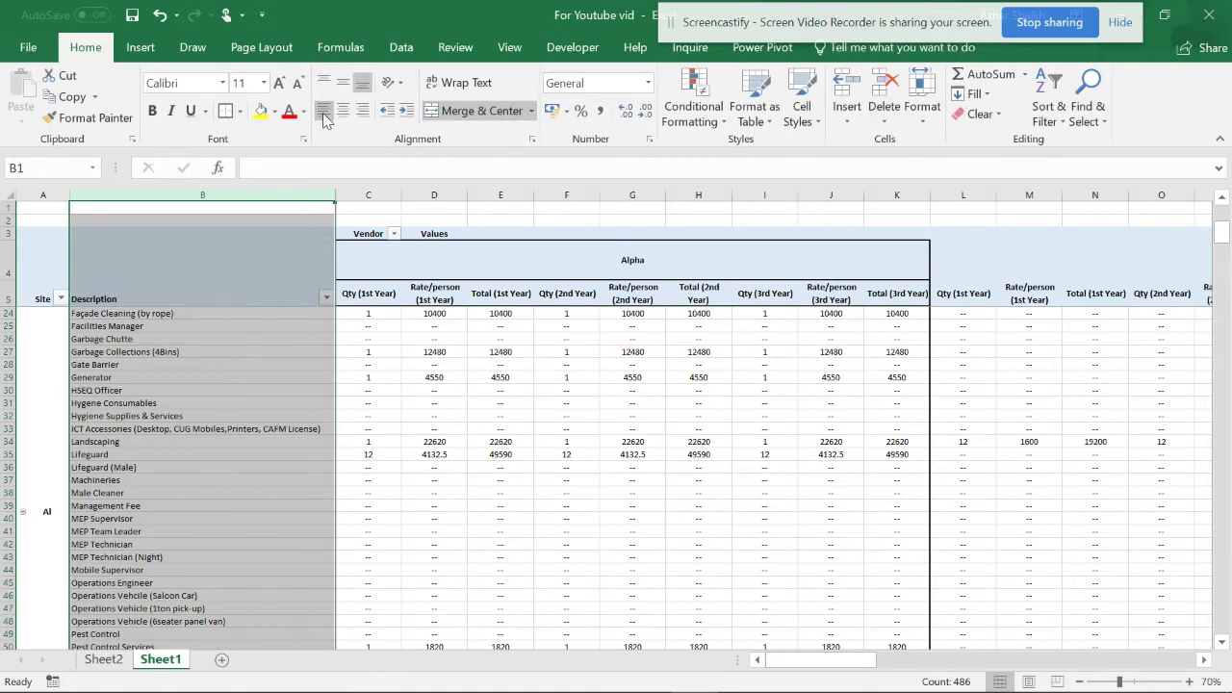
{"action": "scroll", "coordinate": [462, 406], "scroll_direction": "down", "scroll_amount": 6}
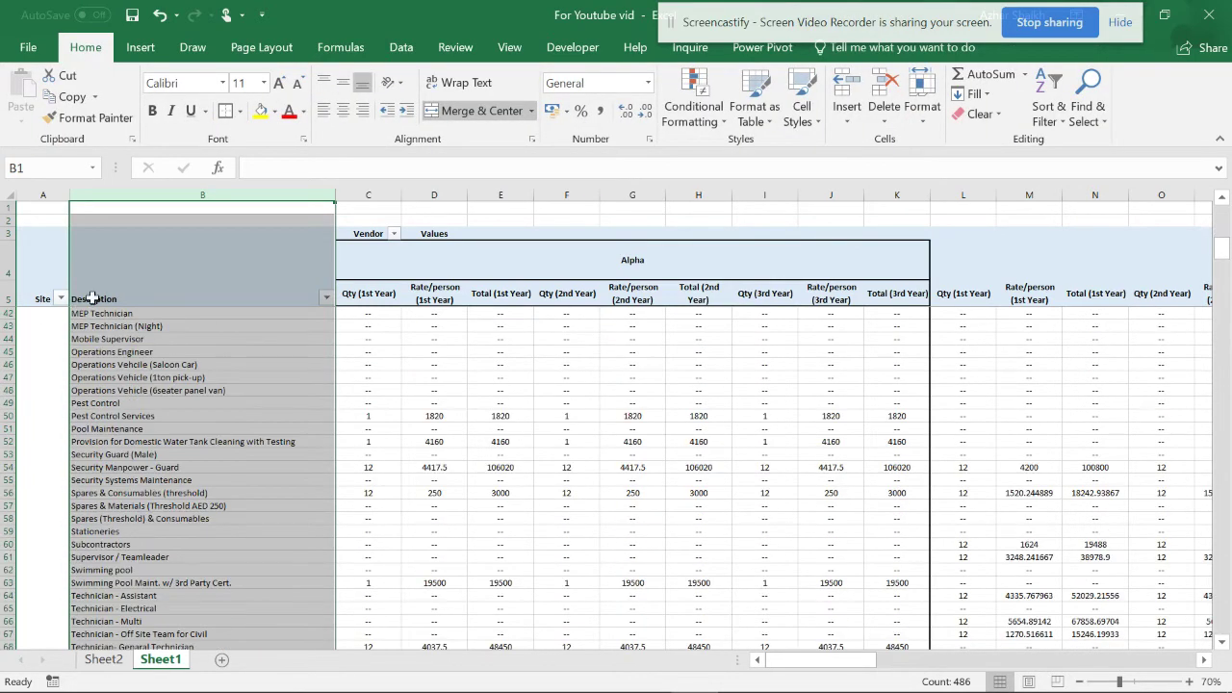
Unmerge the Site column so every row repeats its site name.
{"action": "left_click", "coordinate": [48, 245]}
{"action": "left_click", "coordinate": [45, 190]}
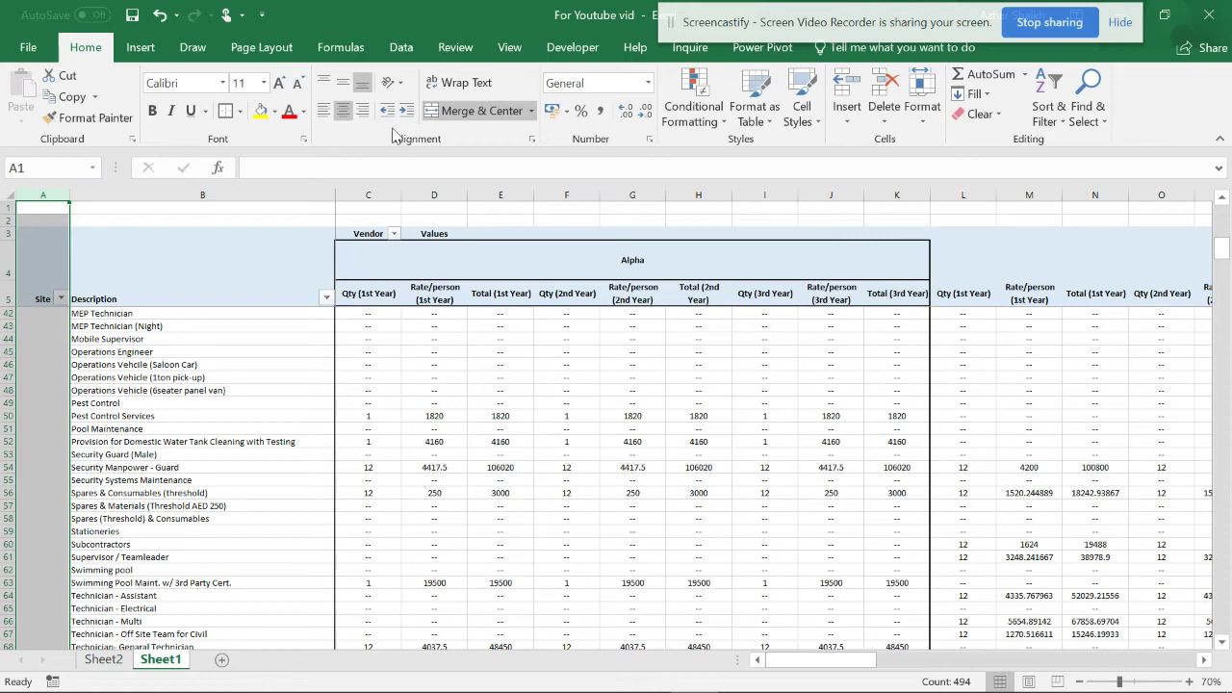
{"action": "left_click", "coordinate": [439, 110]}
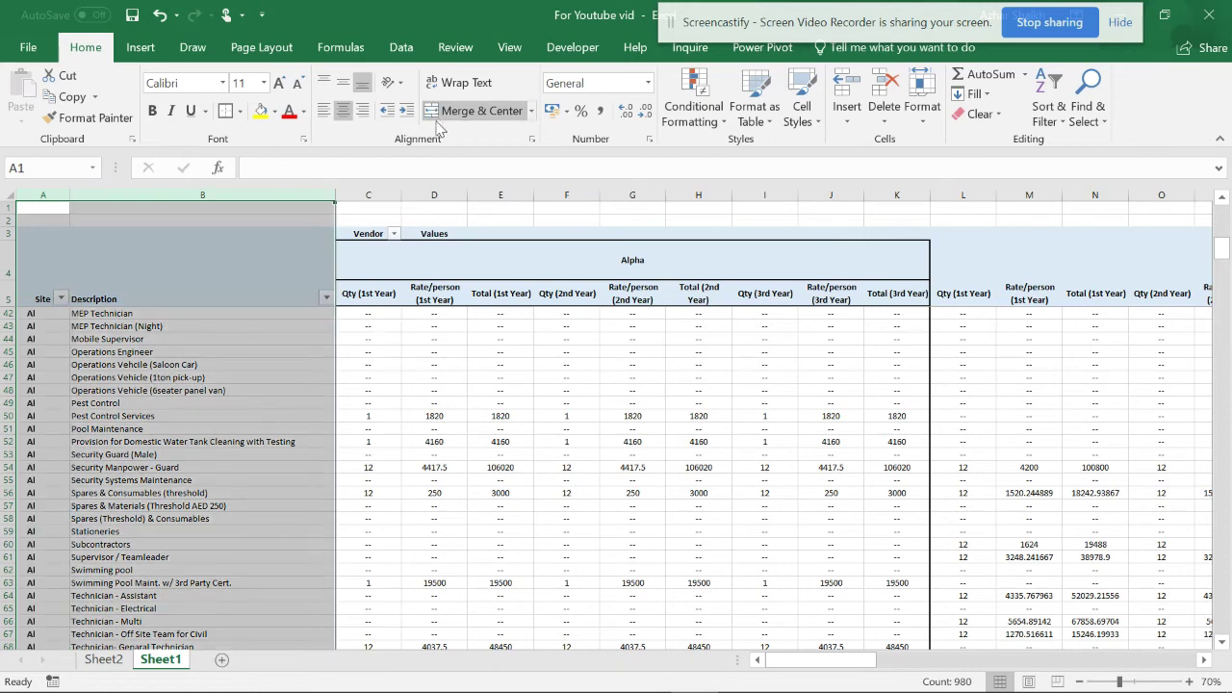
{"action": "left_click", "coordinate": [366, 376]}
{"action": "scroll", "coordinate": [302, 405], "scroll_direction": "down", "scroll_amount": 3}
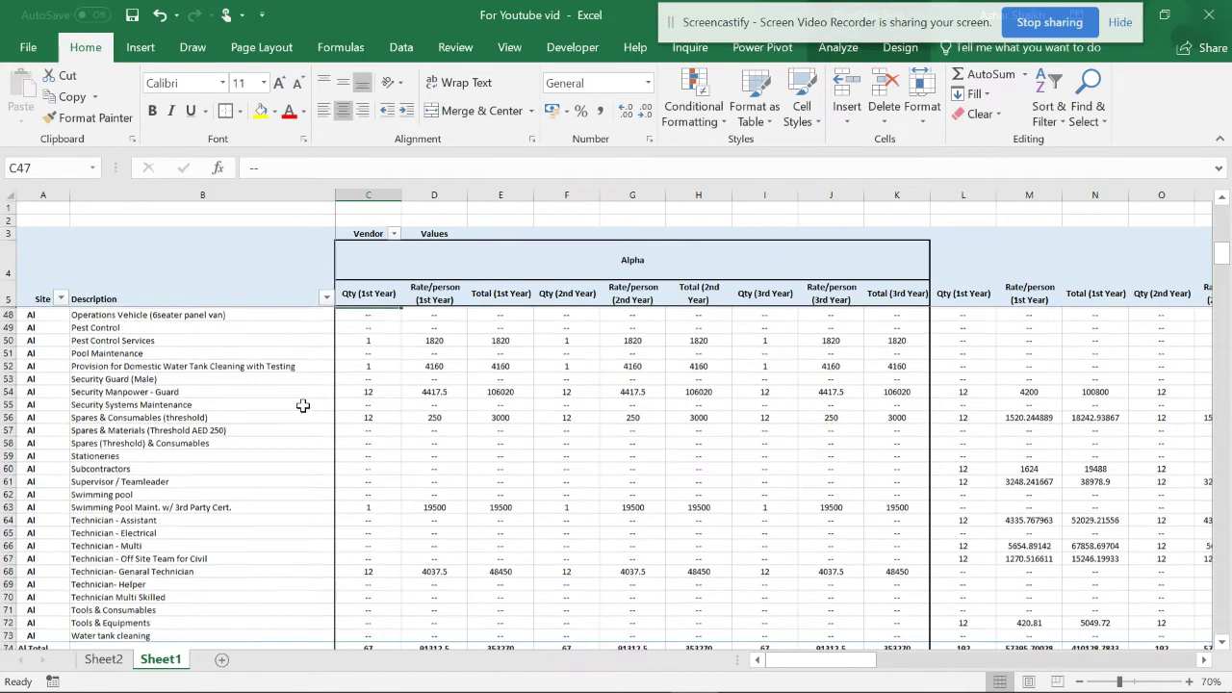
{"action": "scroll", "coordinate": [302, 405], "scroll_direction": "down", "scroll_amount": 3}
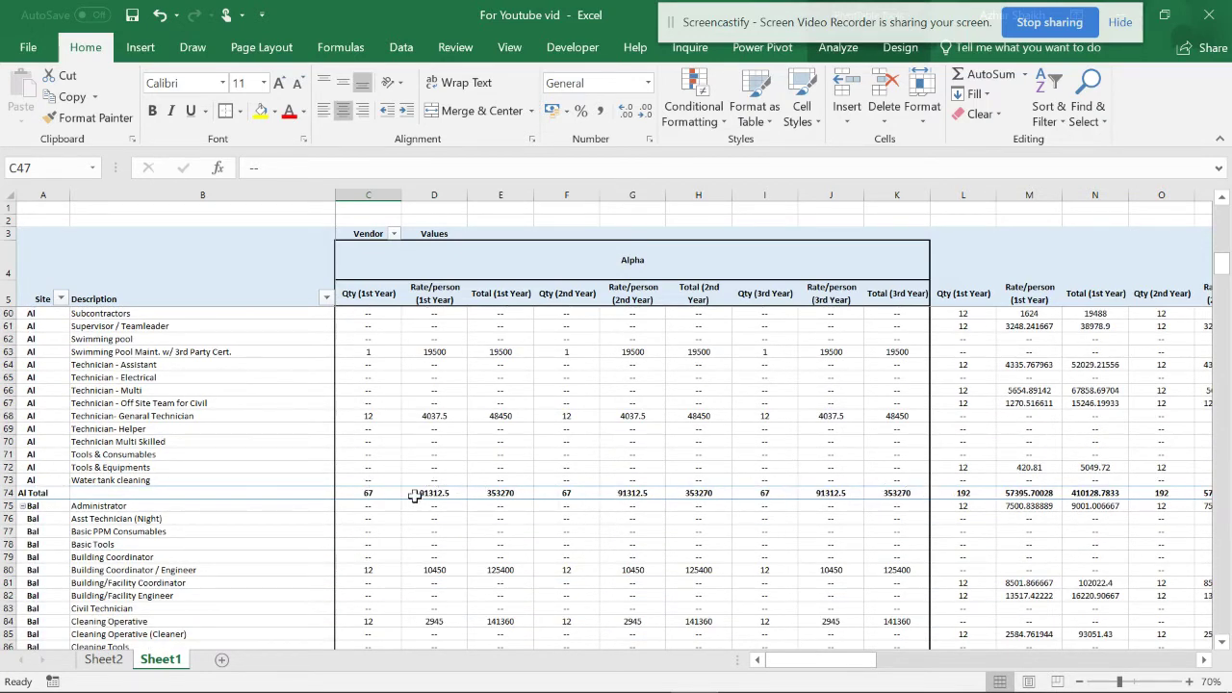
{"action": "scroll", "coordinate": [471, 394], "scroll_direction": "up", "scroll_amount": 1}
{"action": "left_click", "coordinate": [449, 391]}
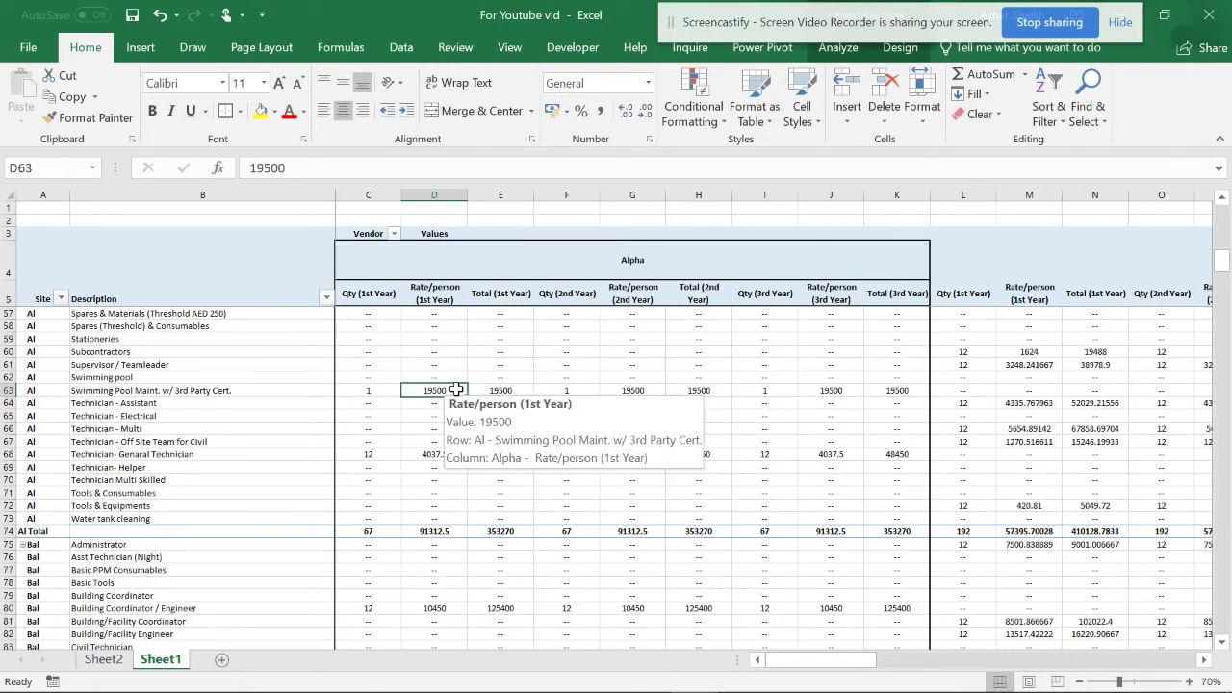
Remove Description from the pivot rows, leaving one row per site Al to Gal totalling 6050.
{"action": "left_click", "coordinate": [845, 50]}
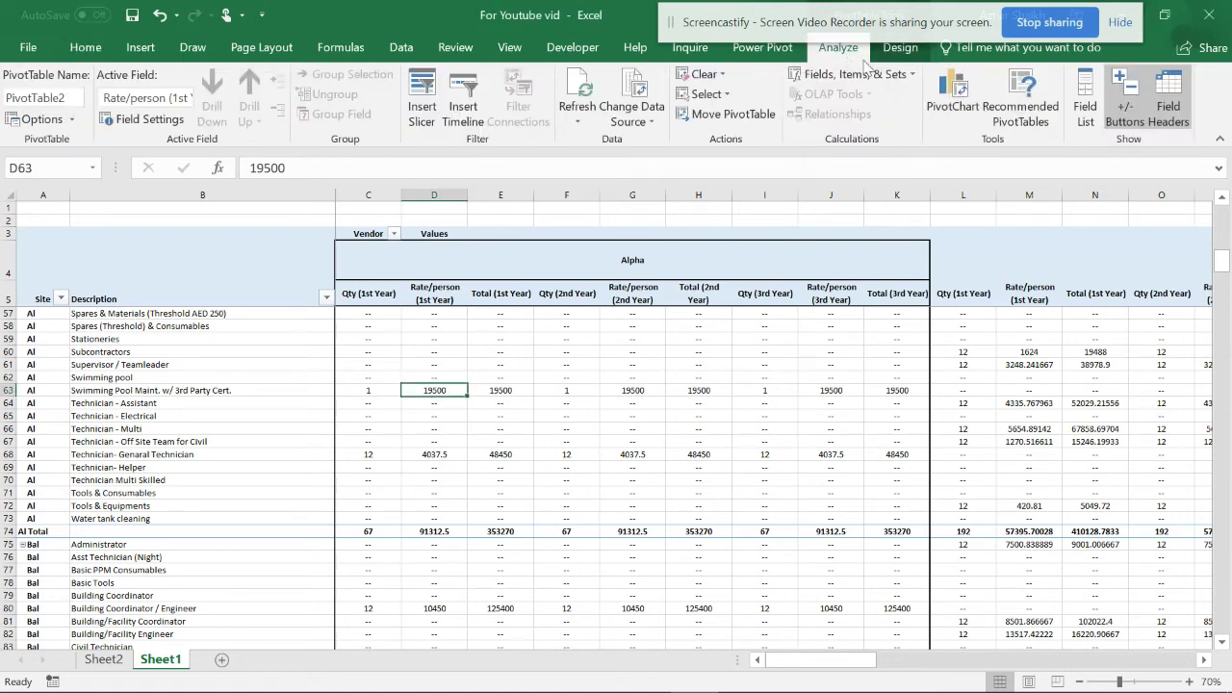
{"action": "left_click", "coordinate": [1085, 96]}
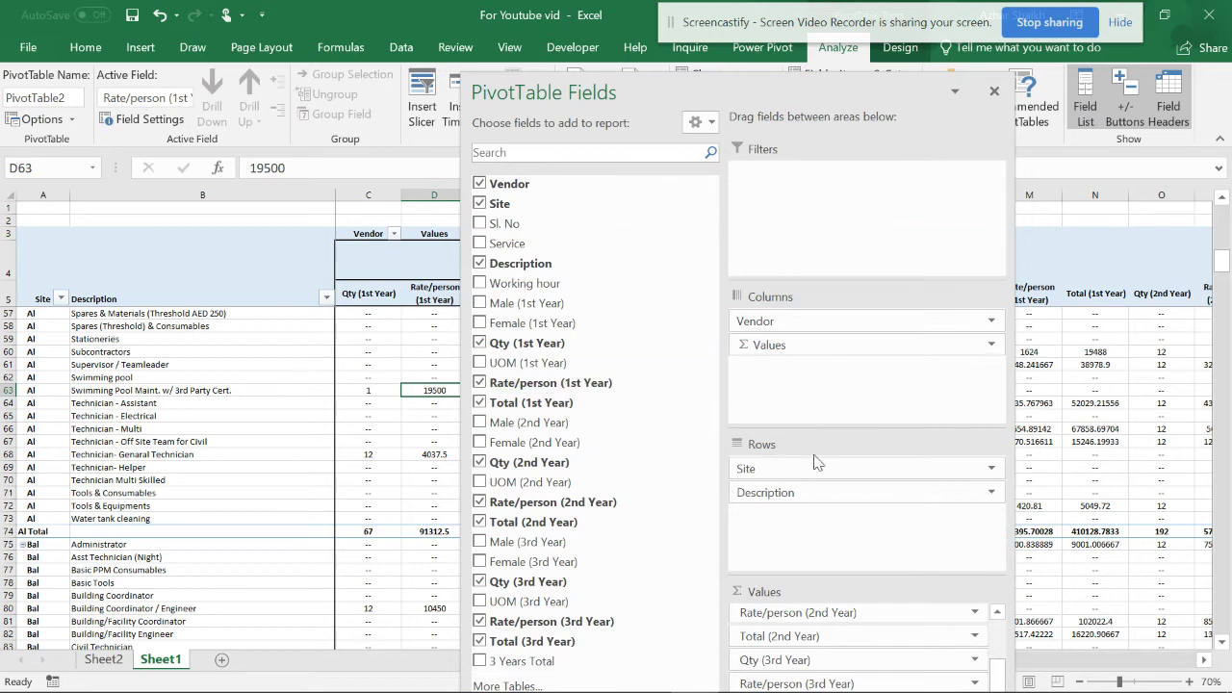
{"action": "left_click_drag", "start_coordinate": [775, 494], "coordinate": [1068, 228]}
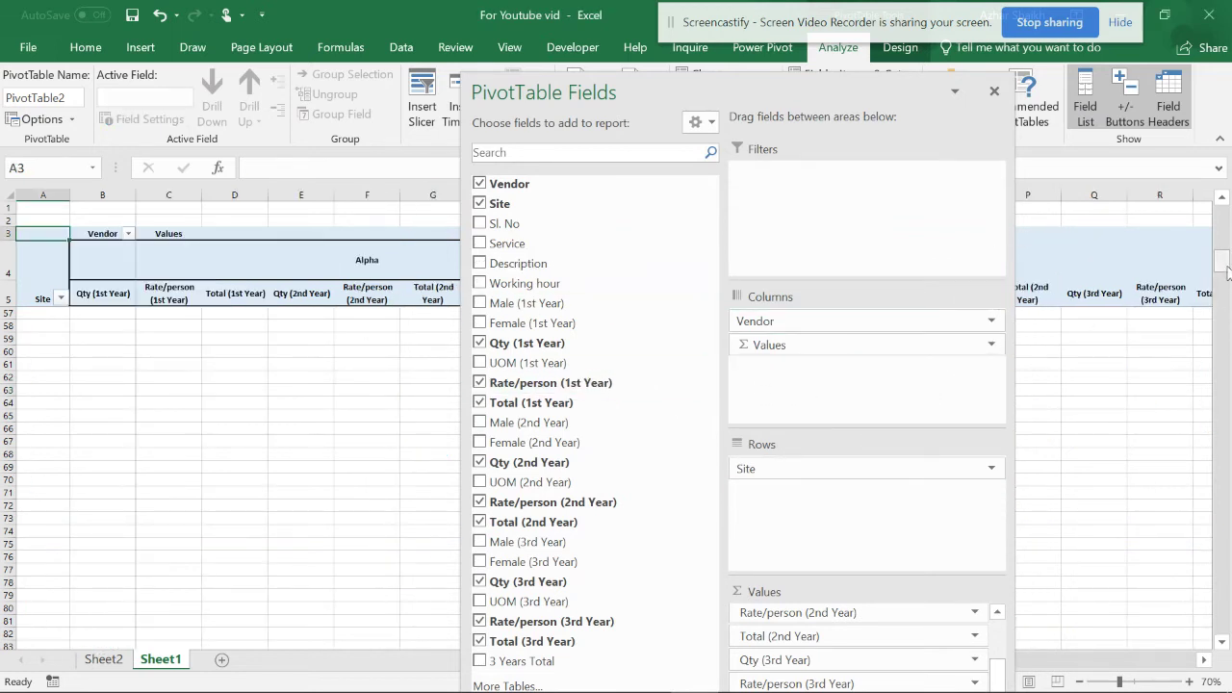
{"action": "left_click_drag", "start_coordinate": [1222, 265], "coordinate": [1222, 213]}
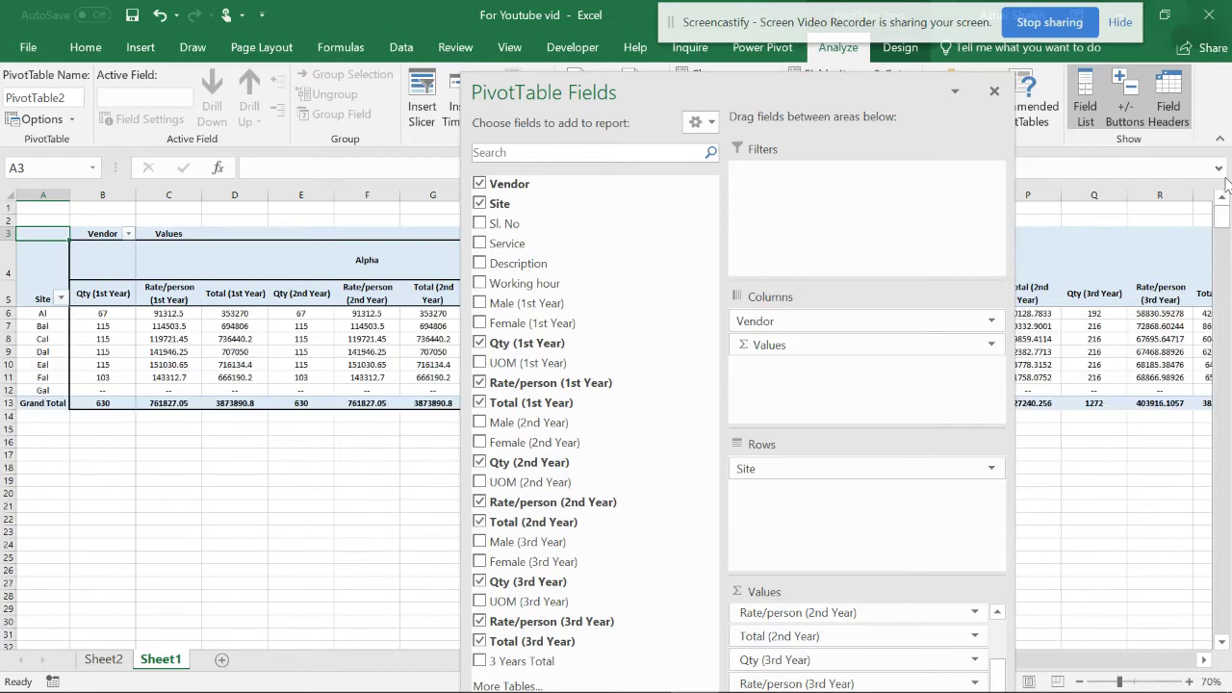
{"action": "left_click", "coordinate": [234, 452]}
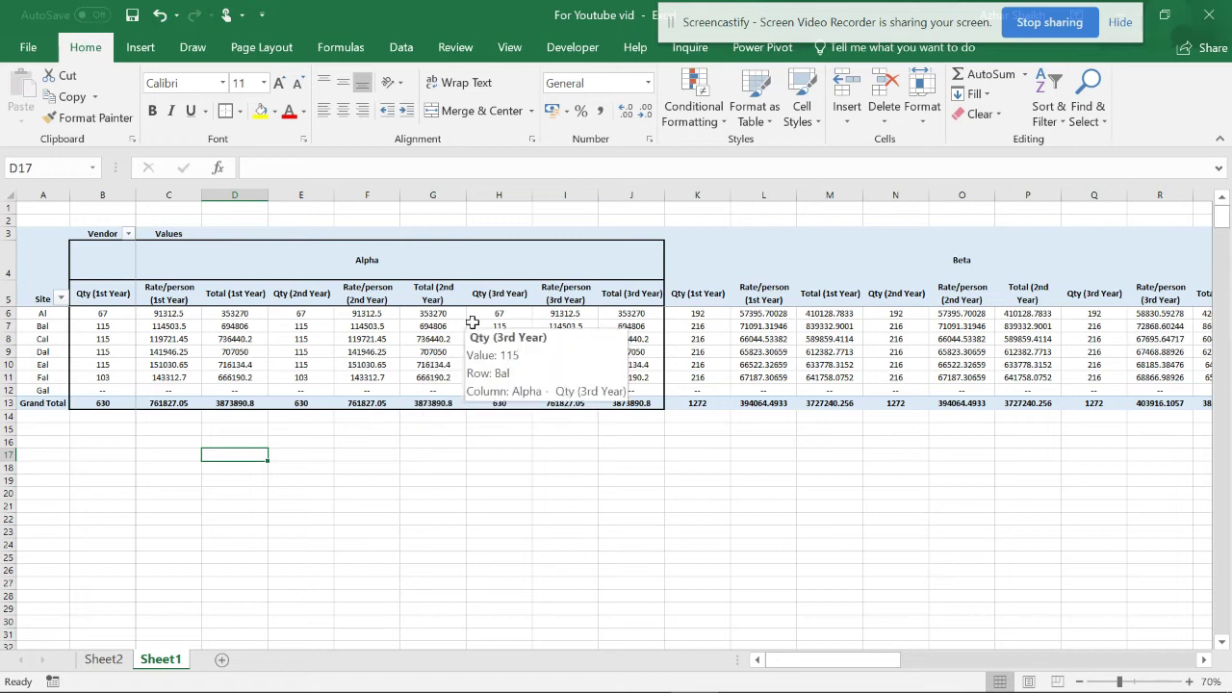
{"action": "mouse_move", "coordinate": [361, 323]}
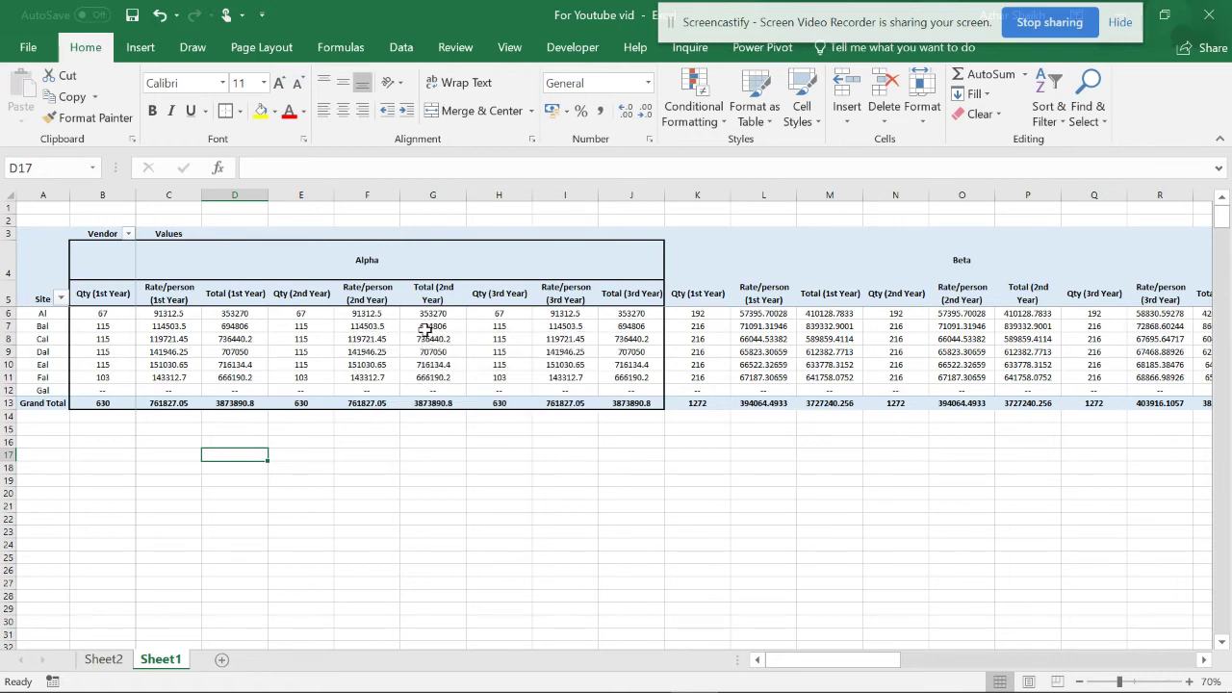
{"action": "left_click_drag", "start_coordinate": [800, 661], "coordinate": [1118, 664]}
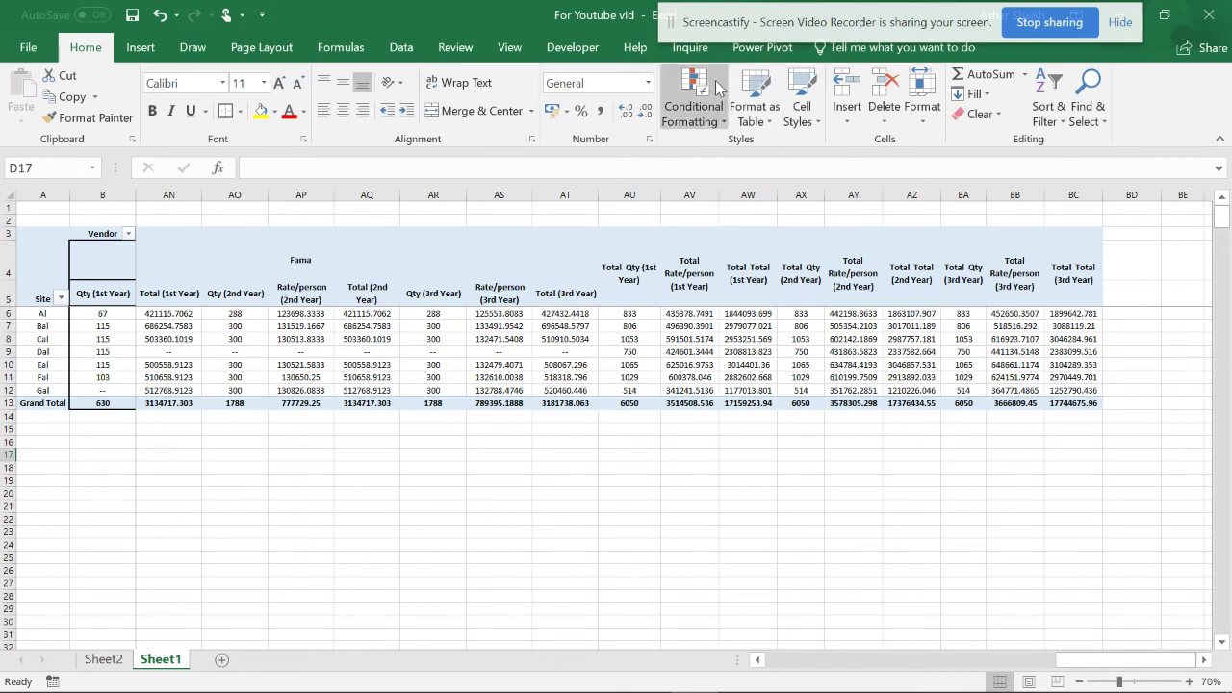
Set the pivot's Grand Totals to On for Columns Only, dropping the right-hand total columns.
{"action": "left_click", "coordinate": [354, 352]}
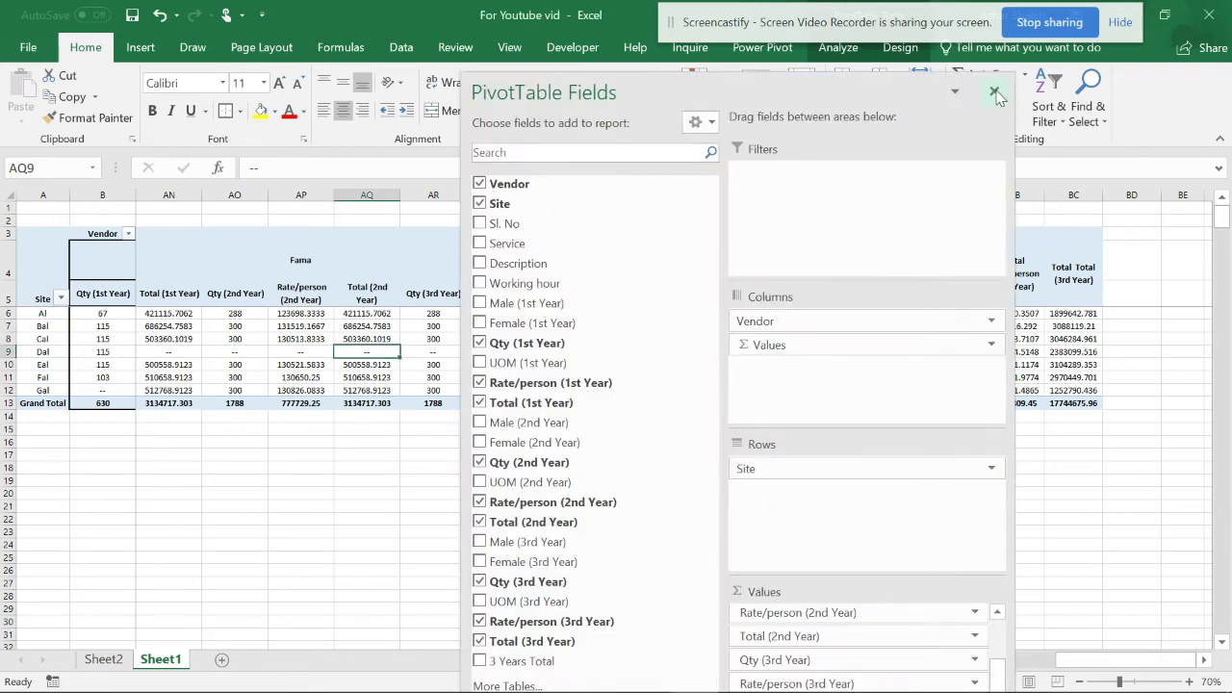
{"action": "left_click", "coordinate": [995, 91]}
{"action": "left_click", "coordinate": [902, 50]}
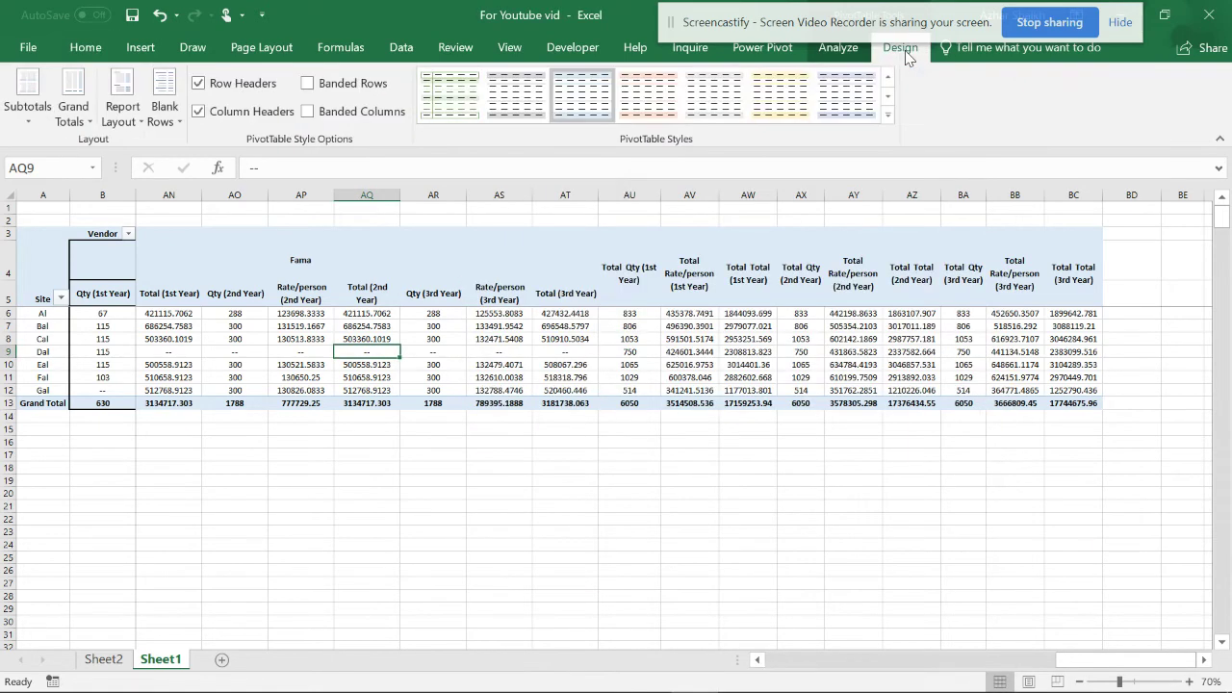
{"action": "left_click", "coordinate": [63, 133]}
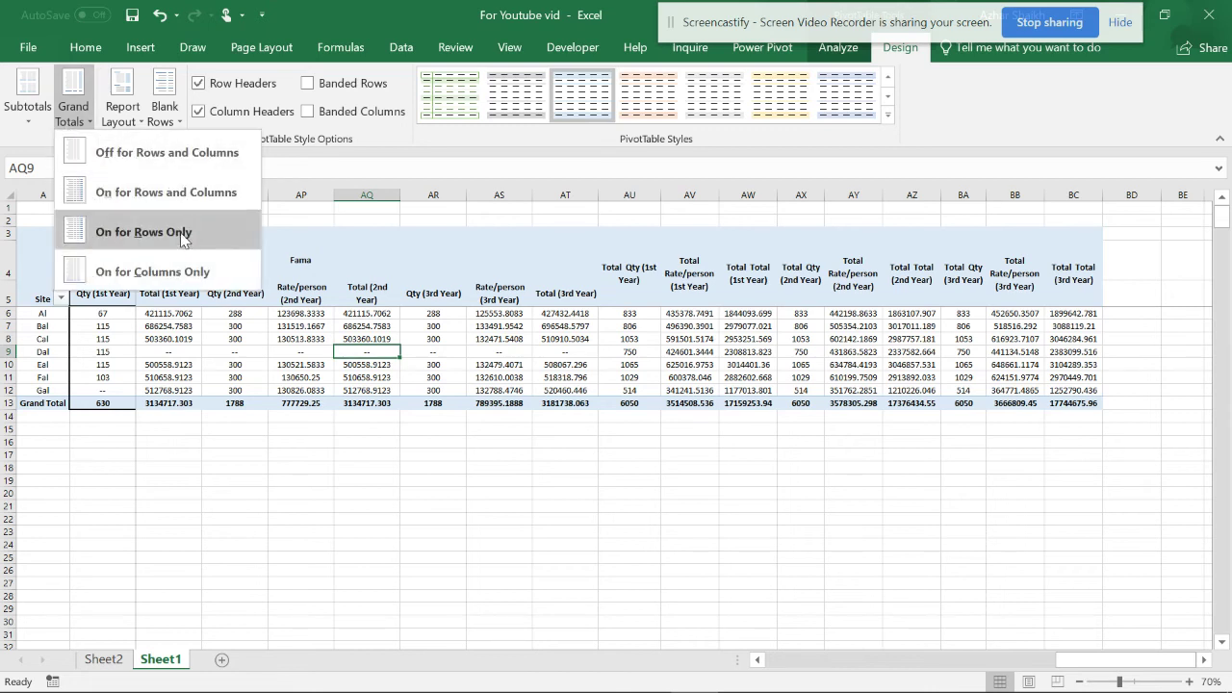
{"action": "left_click", "coordinate": [175, 266]}
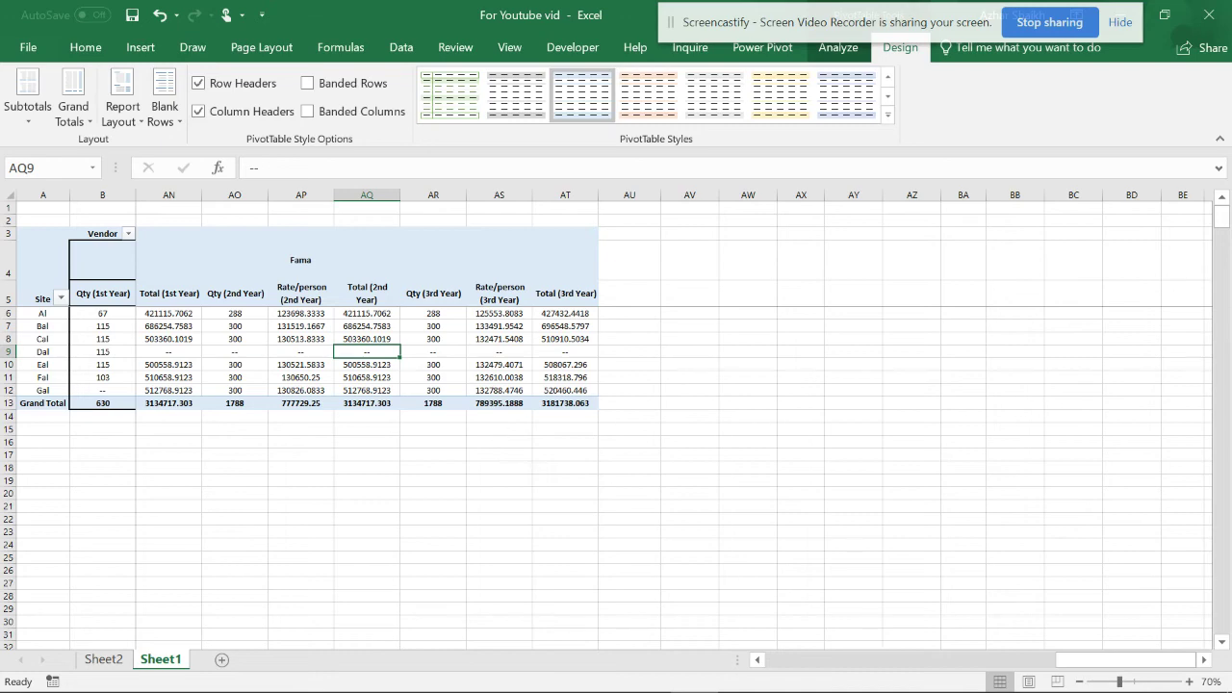
Show the Queries & Connections pane with the two comparison queries (one failed, one 604 rows).
{"action": "left_click_drag", "start_coordinate": [1087, 660], "coordinate": [769, 668]}
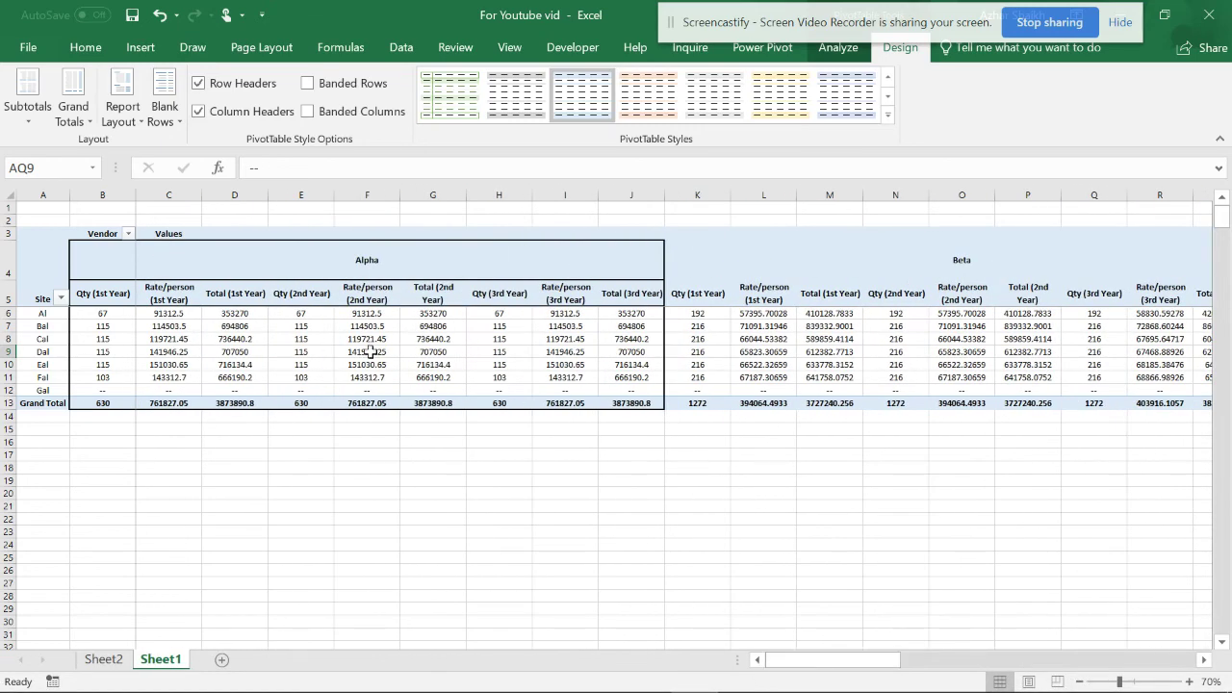
{"action": "mouse_move", "coordinate": [354, 375]}
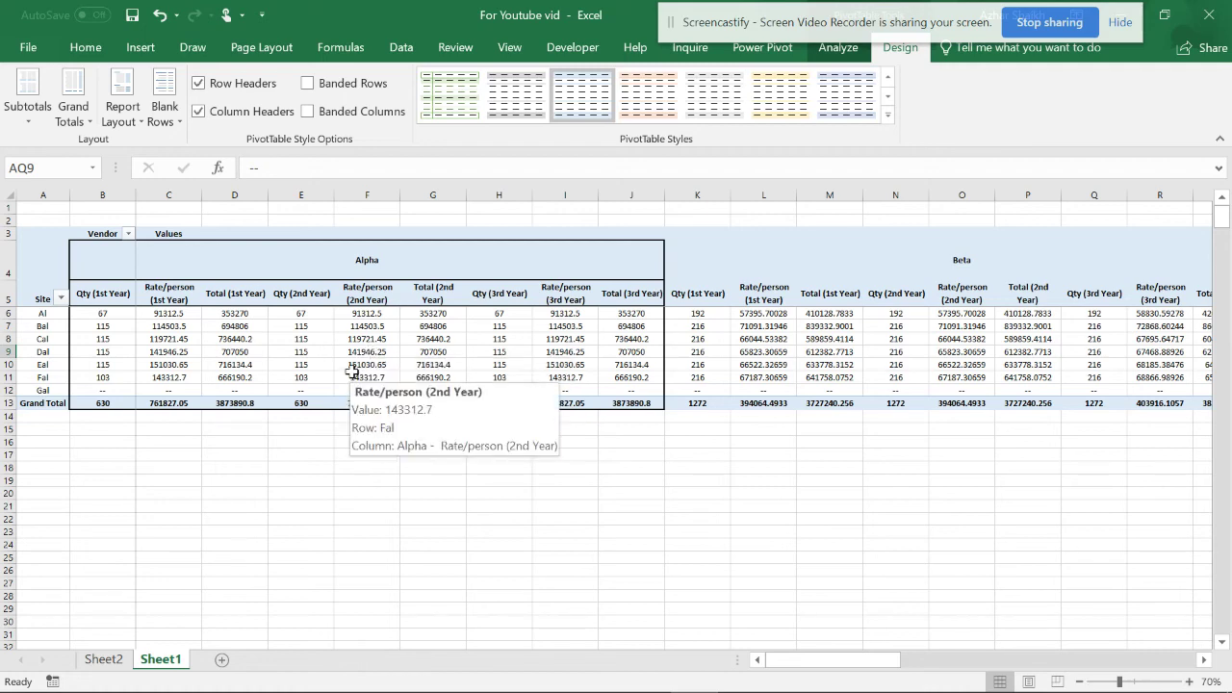
{"action": "scroll", "coordinate": [352, 375], "scroll_direction": "up", "scroll_amount": 3, "text": "ctrl"}
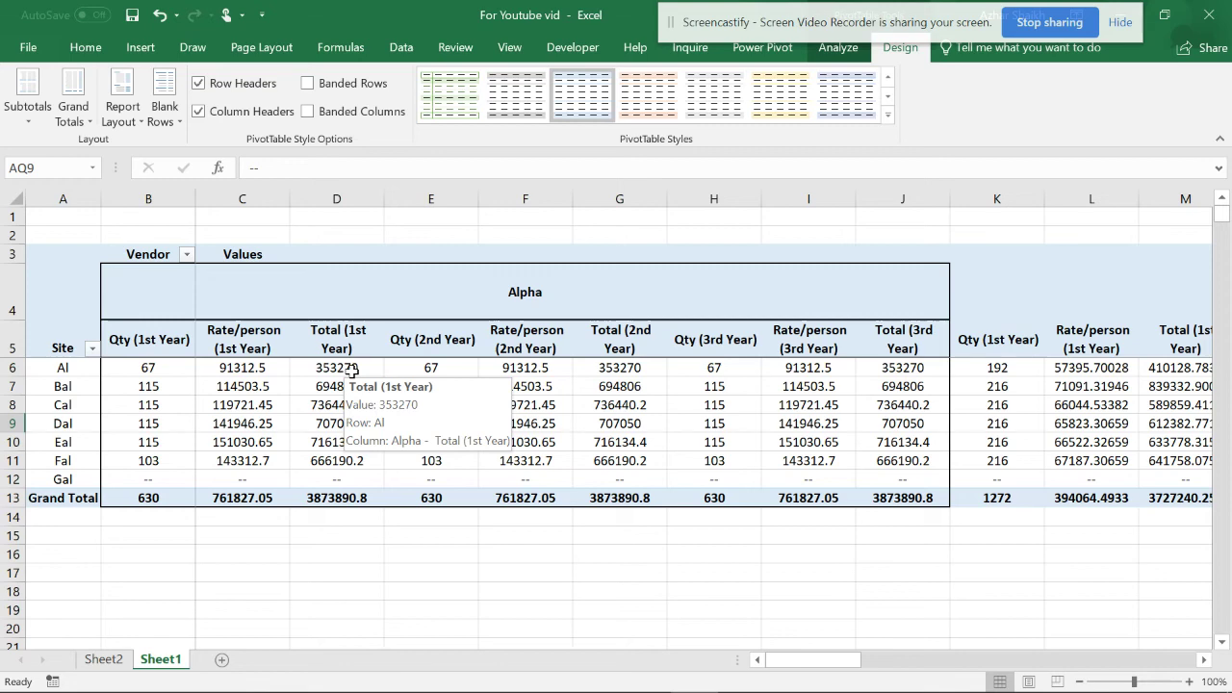
{"action": "scroll", "coordinate": [351, 371], "scroll_direction": "down", "scroll_amount": 1, "text": "ctrl"}
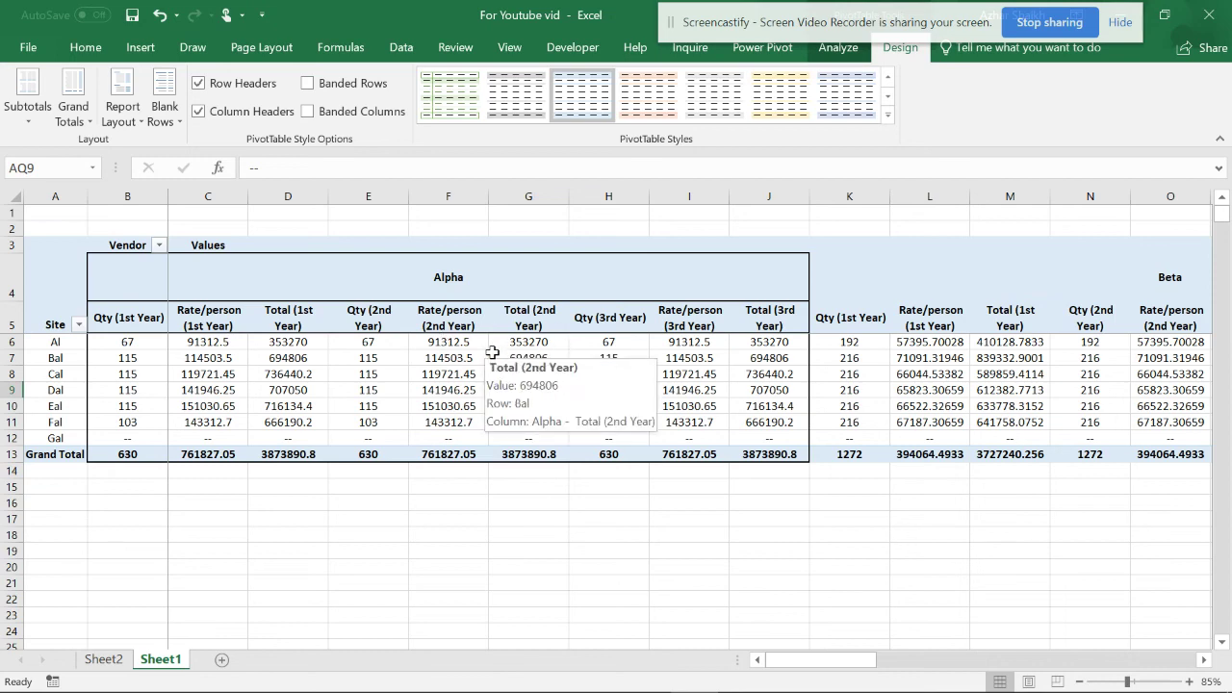
{"action": "left_click", "coordinate": [402, 47]}
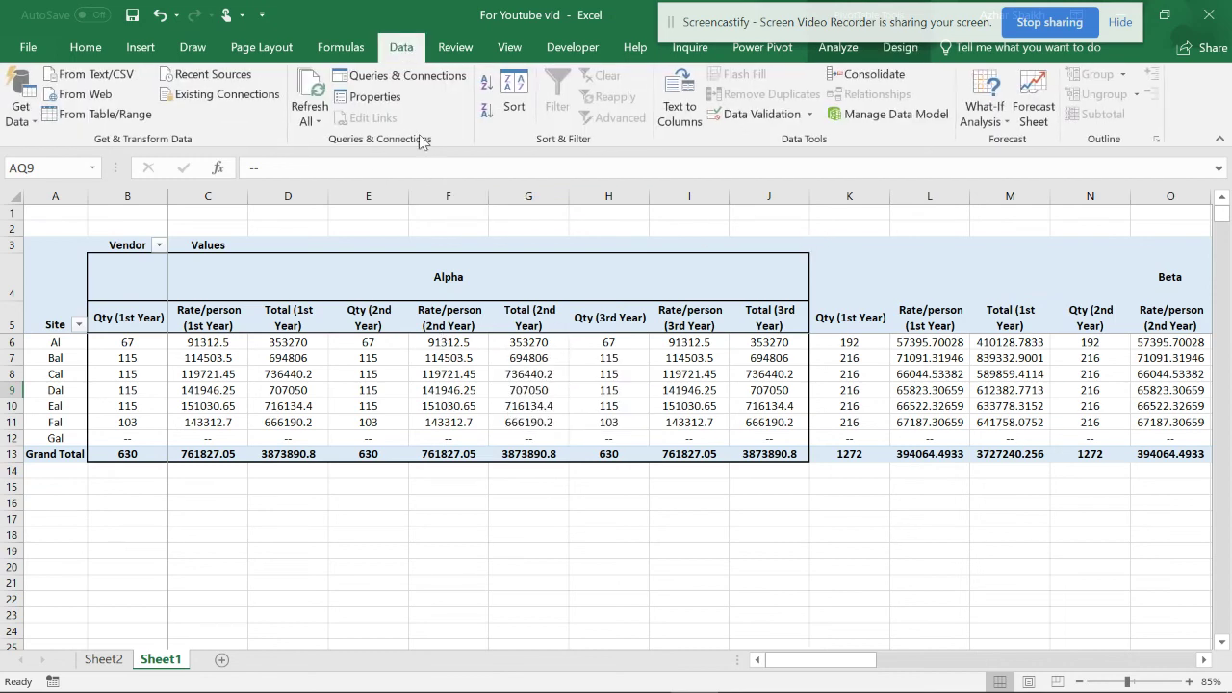
{"action": "left_click", "coordinate": [404, 76]}
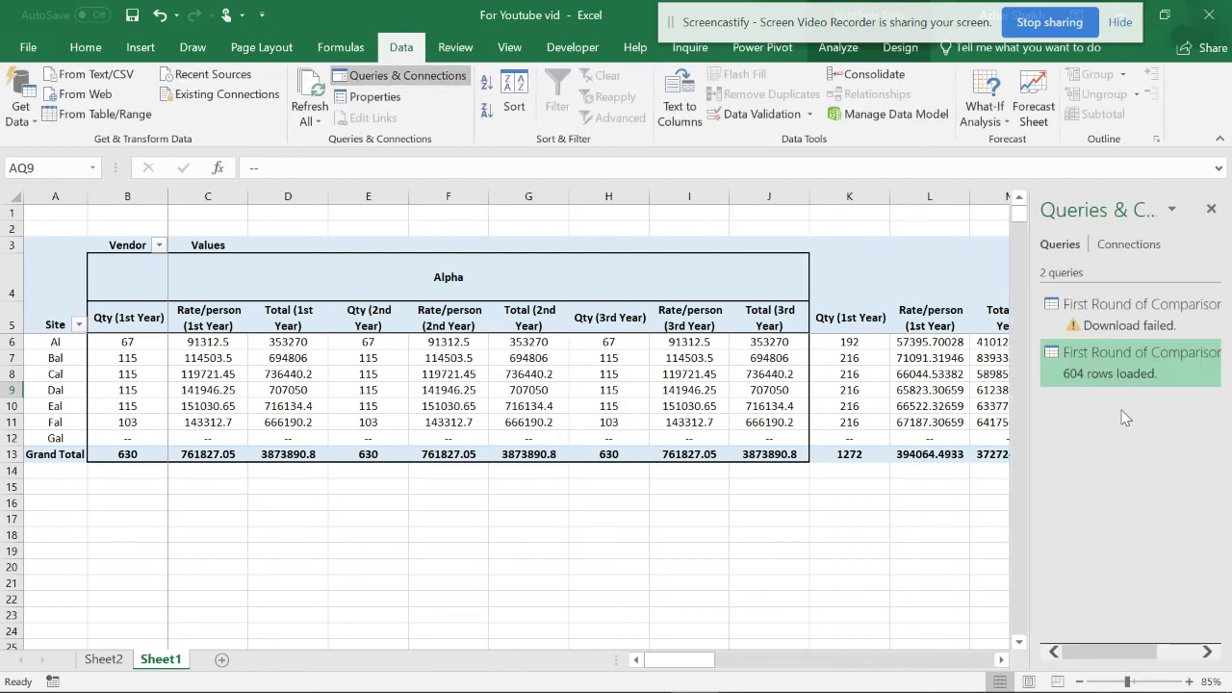
Open First Round of Comparison 2 in Power Query and review the Added Custom1 formula without changes.
{"action": "double_click", "coordinate": [1113, 380]}
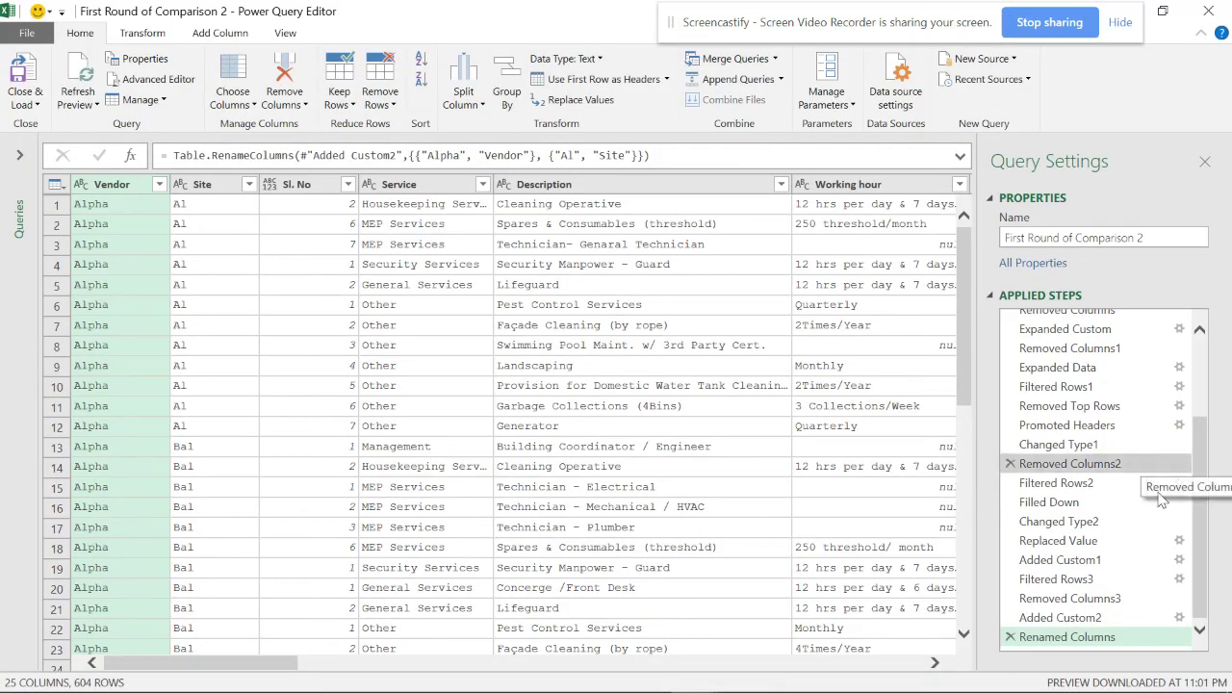
{"action": "left_click", "coordinate": [1098, 564]}
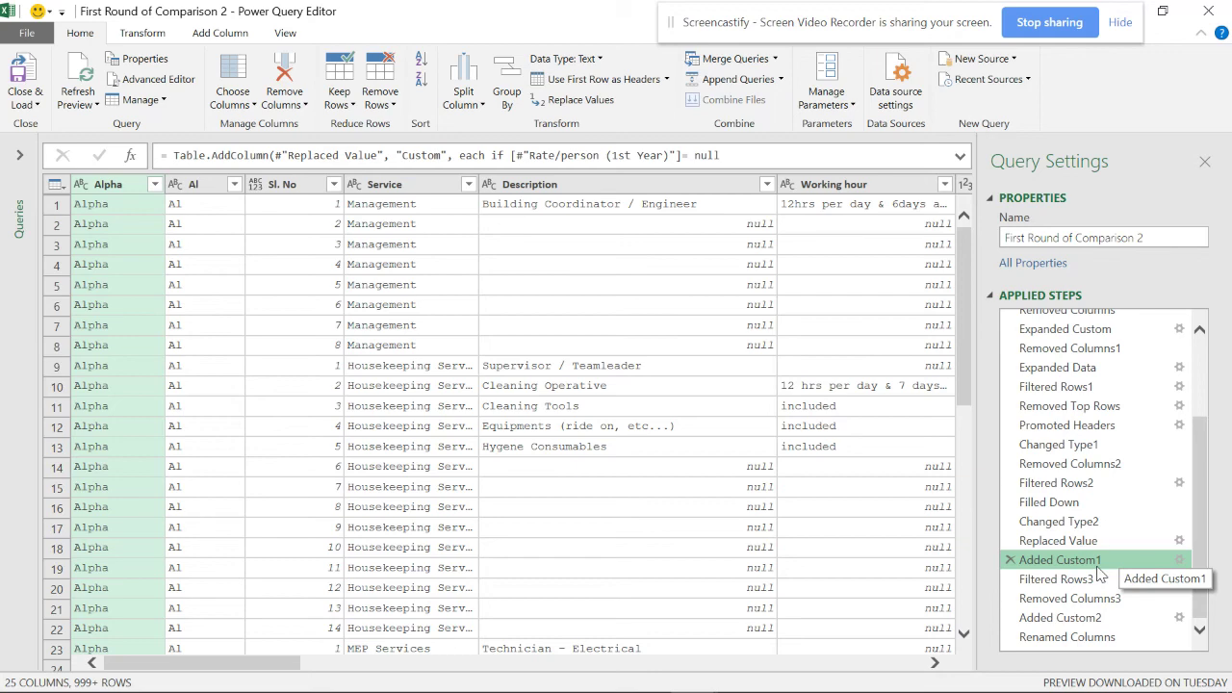
{"action": "left_click", "coordinate": [1179, 559]}
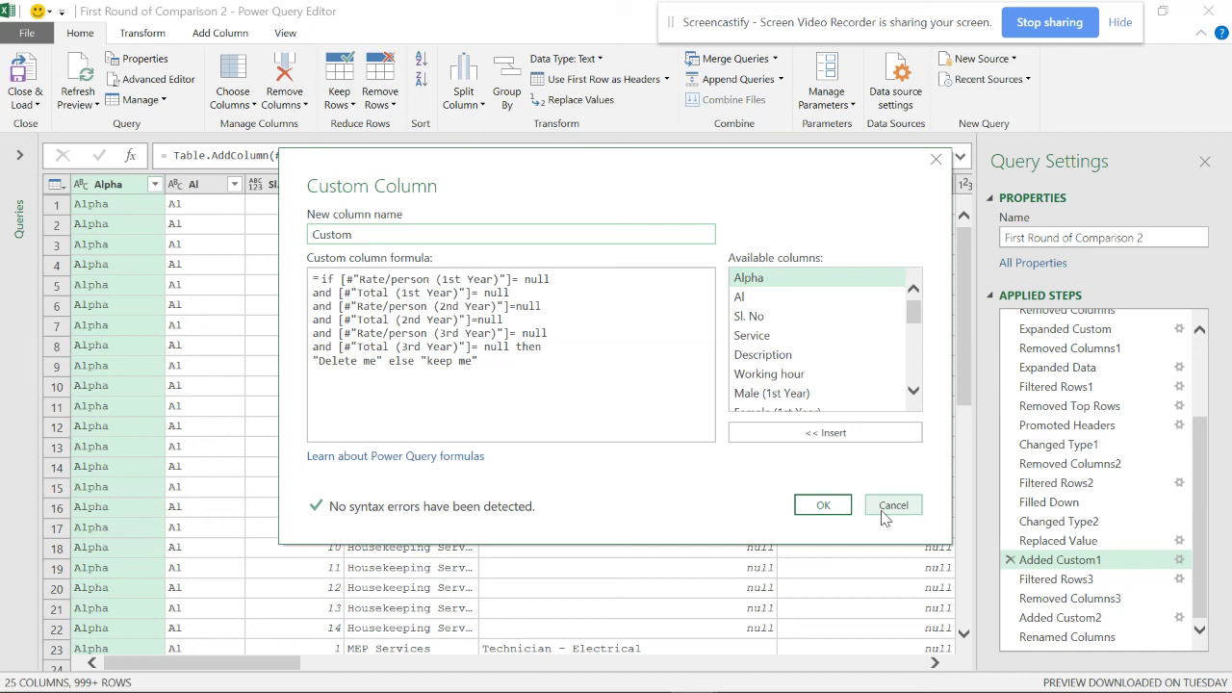
{"action": "left_click", "coordinate": [892, 505]}
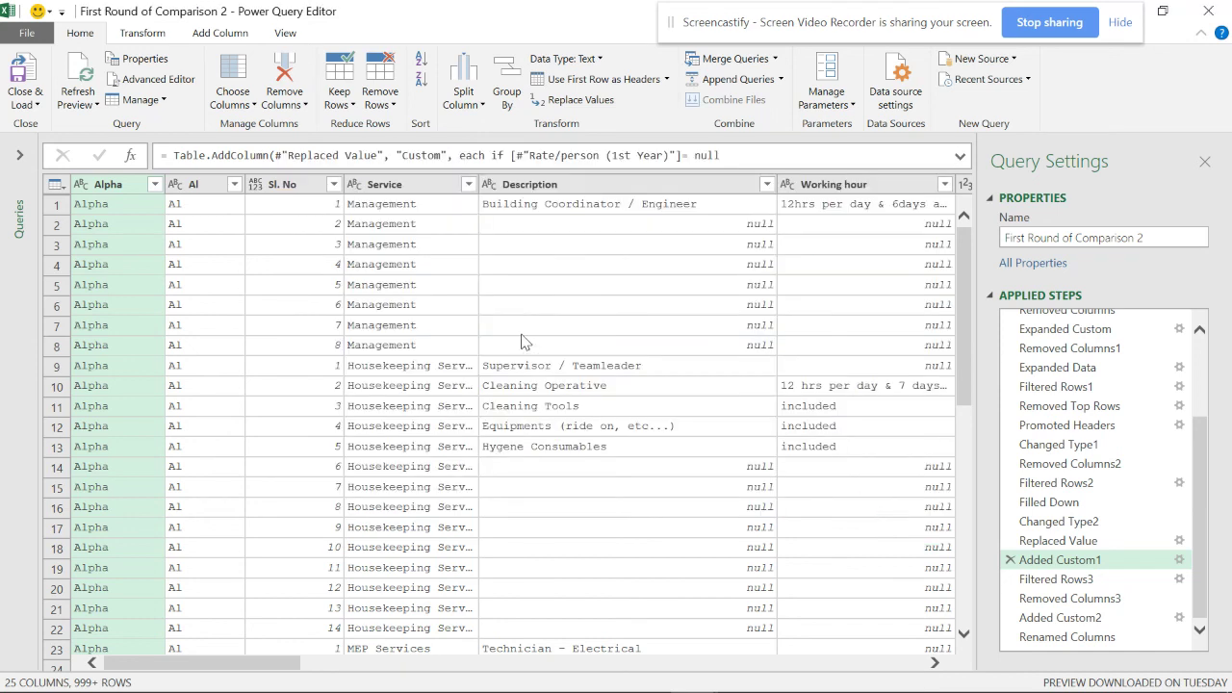